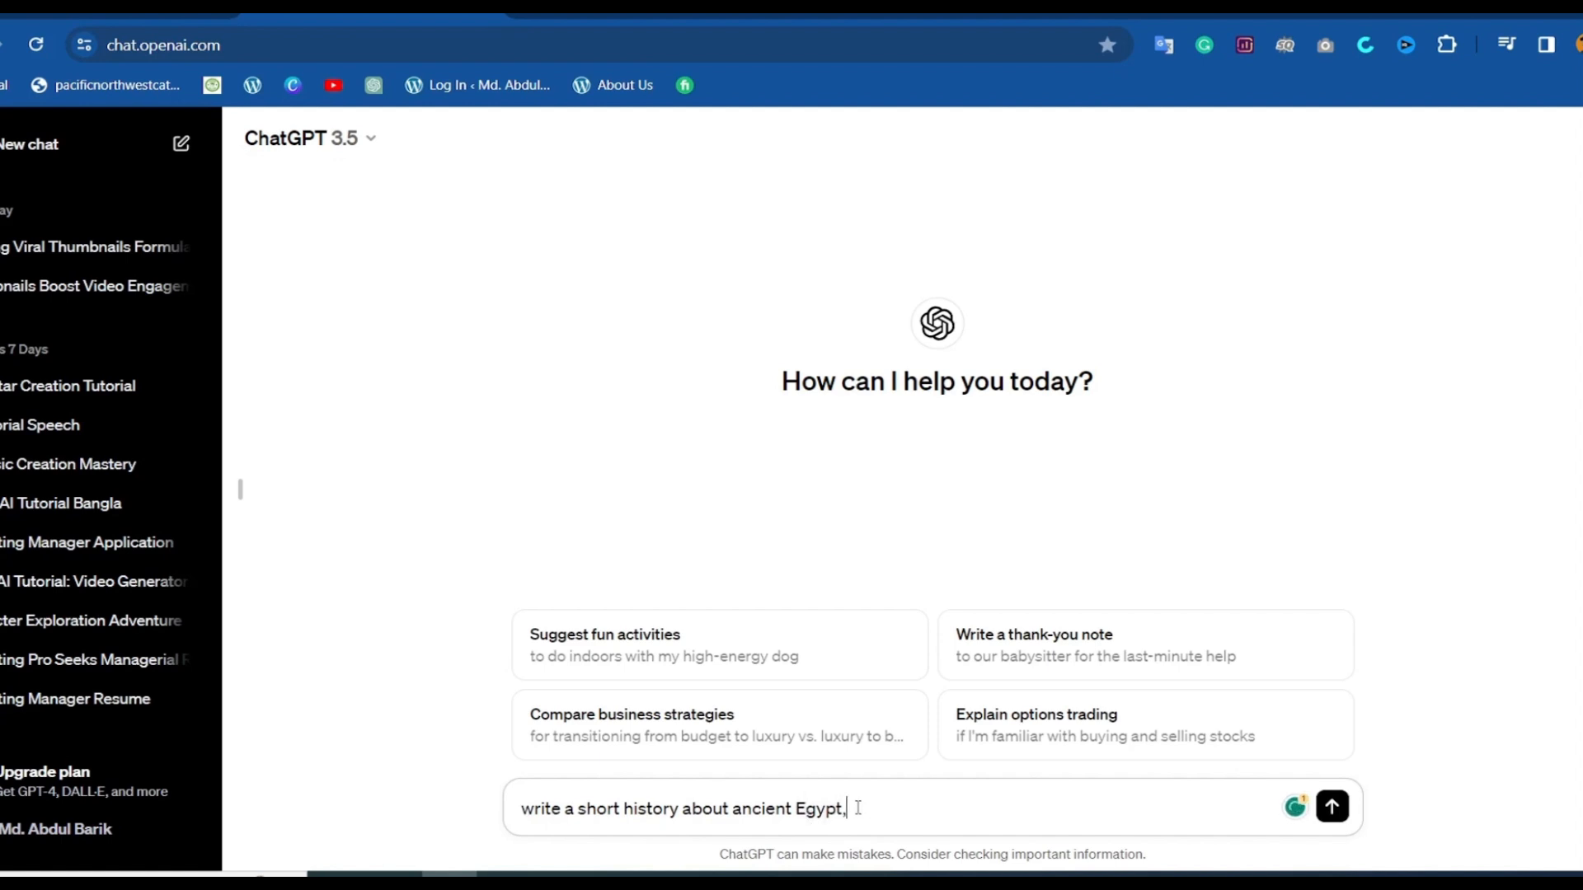
Step: Ask ChatGPT to write a short history about ancient Egypt of about 300 words and look over the reply
text(abou tt 300 words)
key(Return)
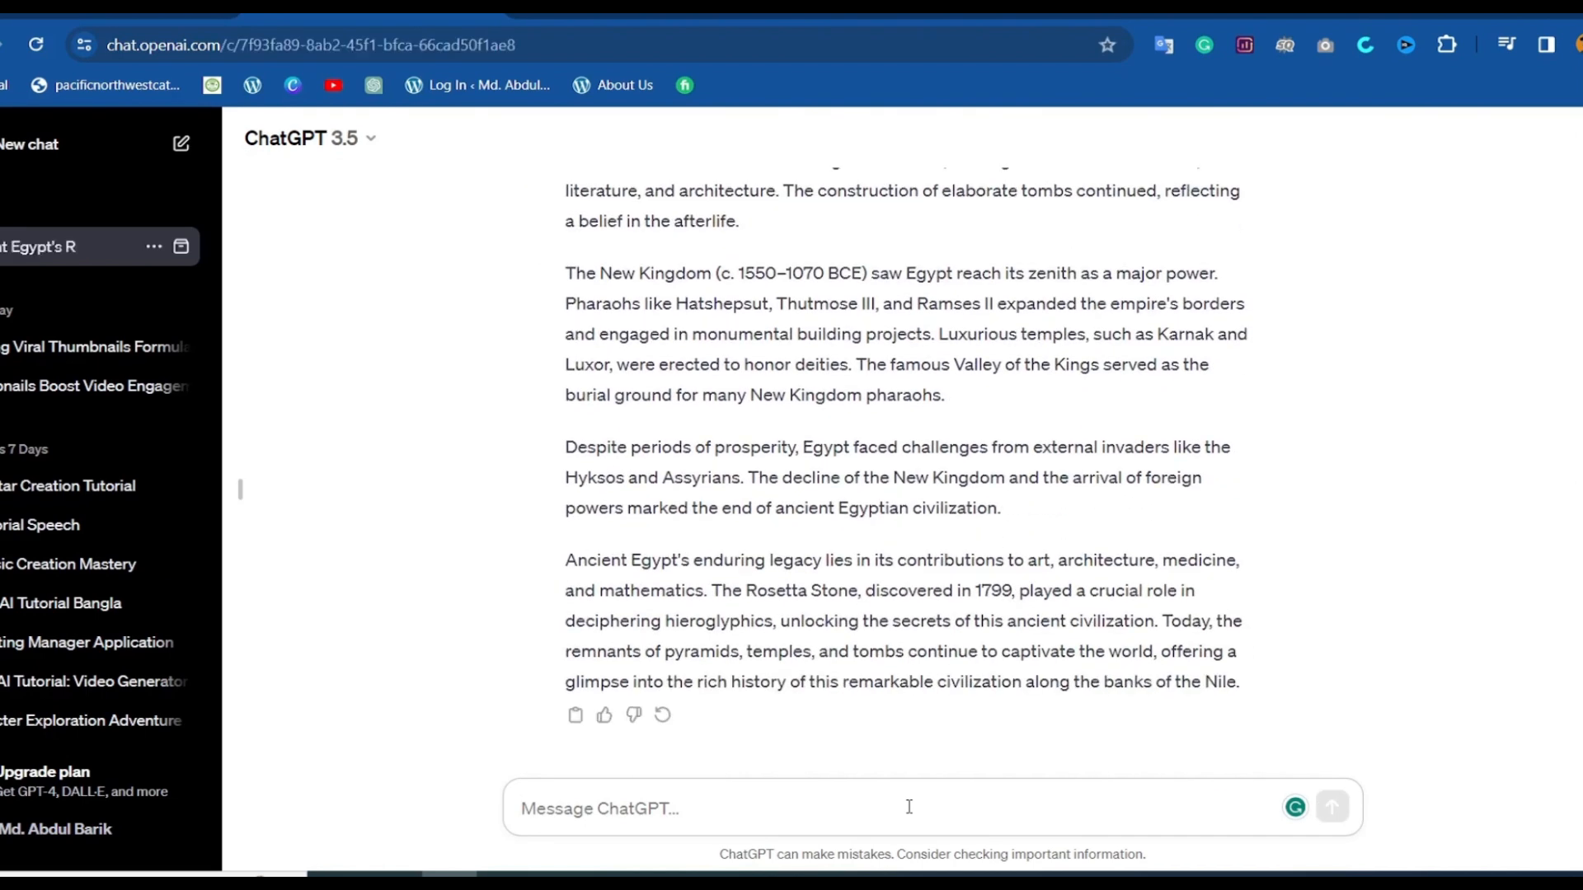
scroll(675, 700, up, 7)
scroll(674, 699, down, 7)
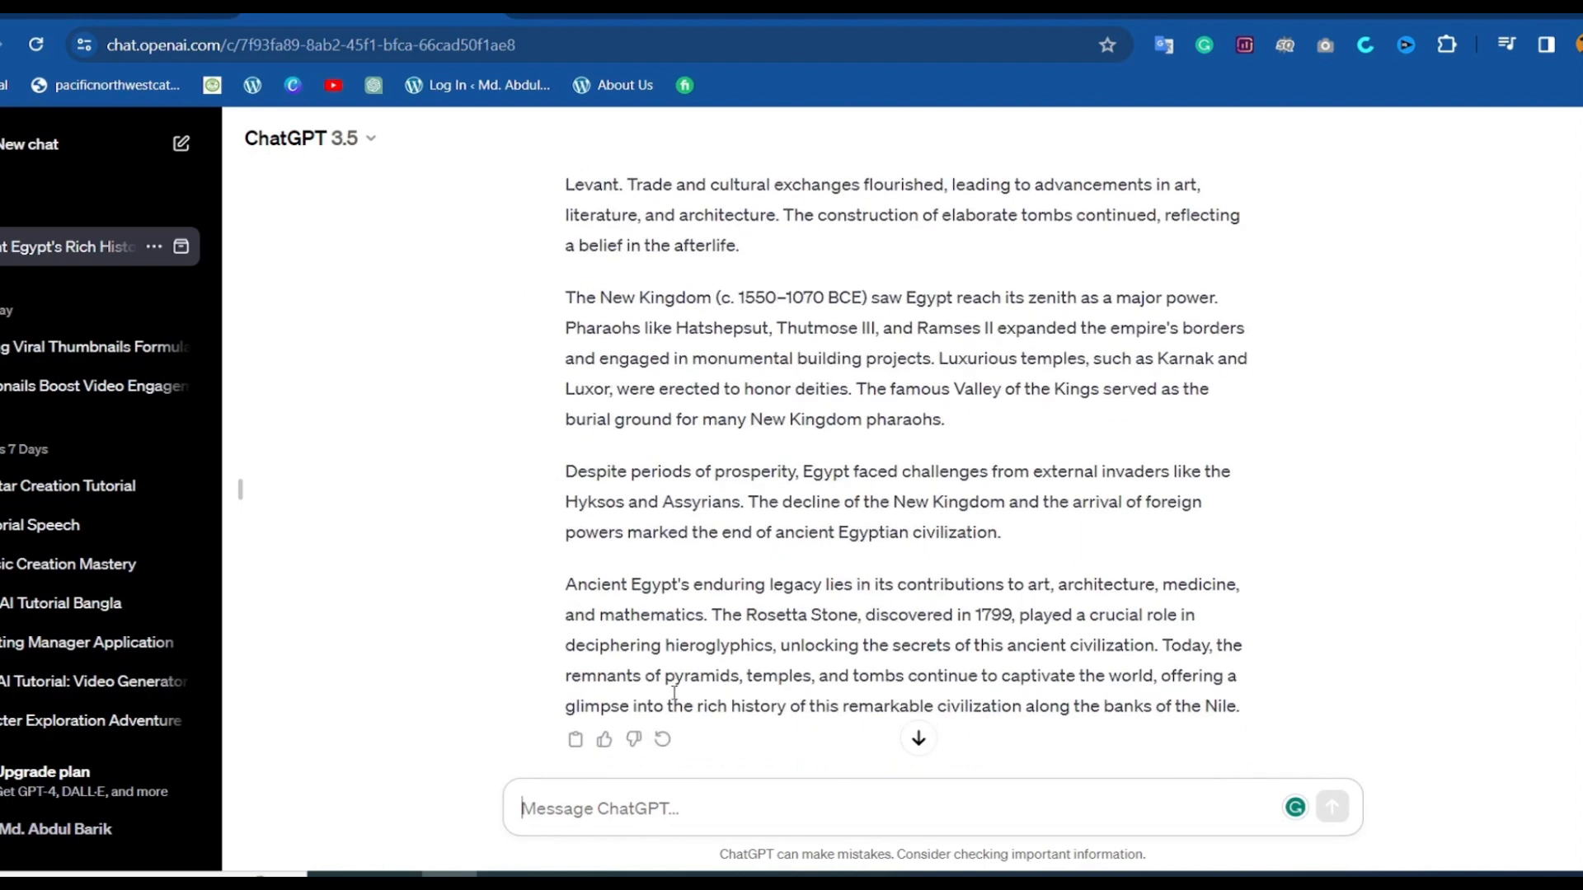
Step: Ask ChatGPT to rewrite the ancient Egypt history in 100 words with the prompt "write it 100 words"
text(write)
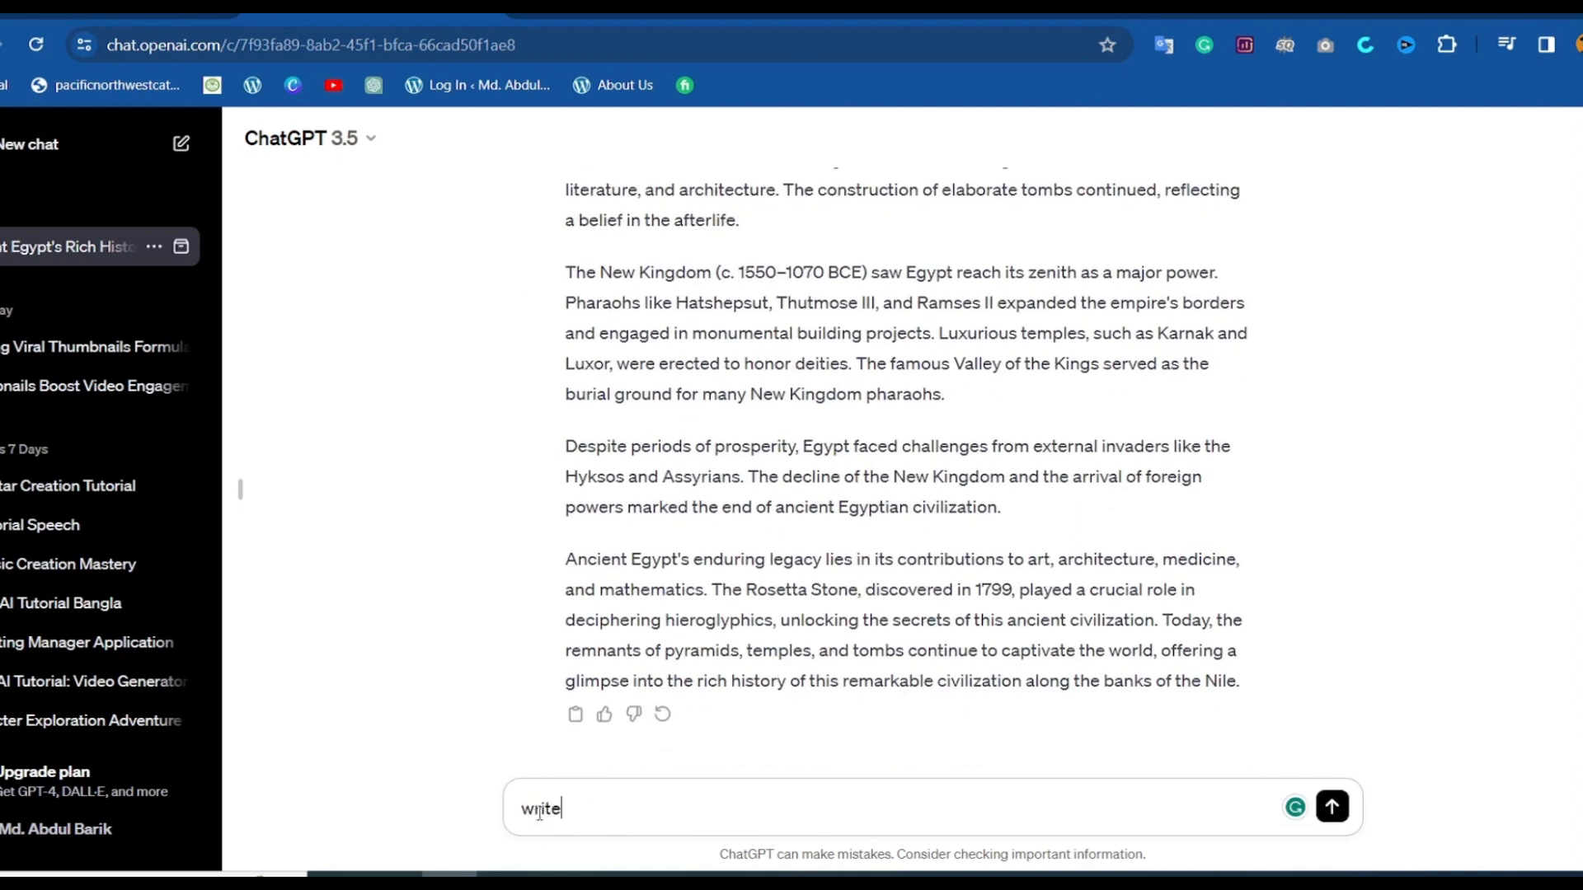
text( it one)
text(100 wo)
text(rds)
key(Return)
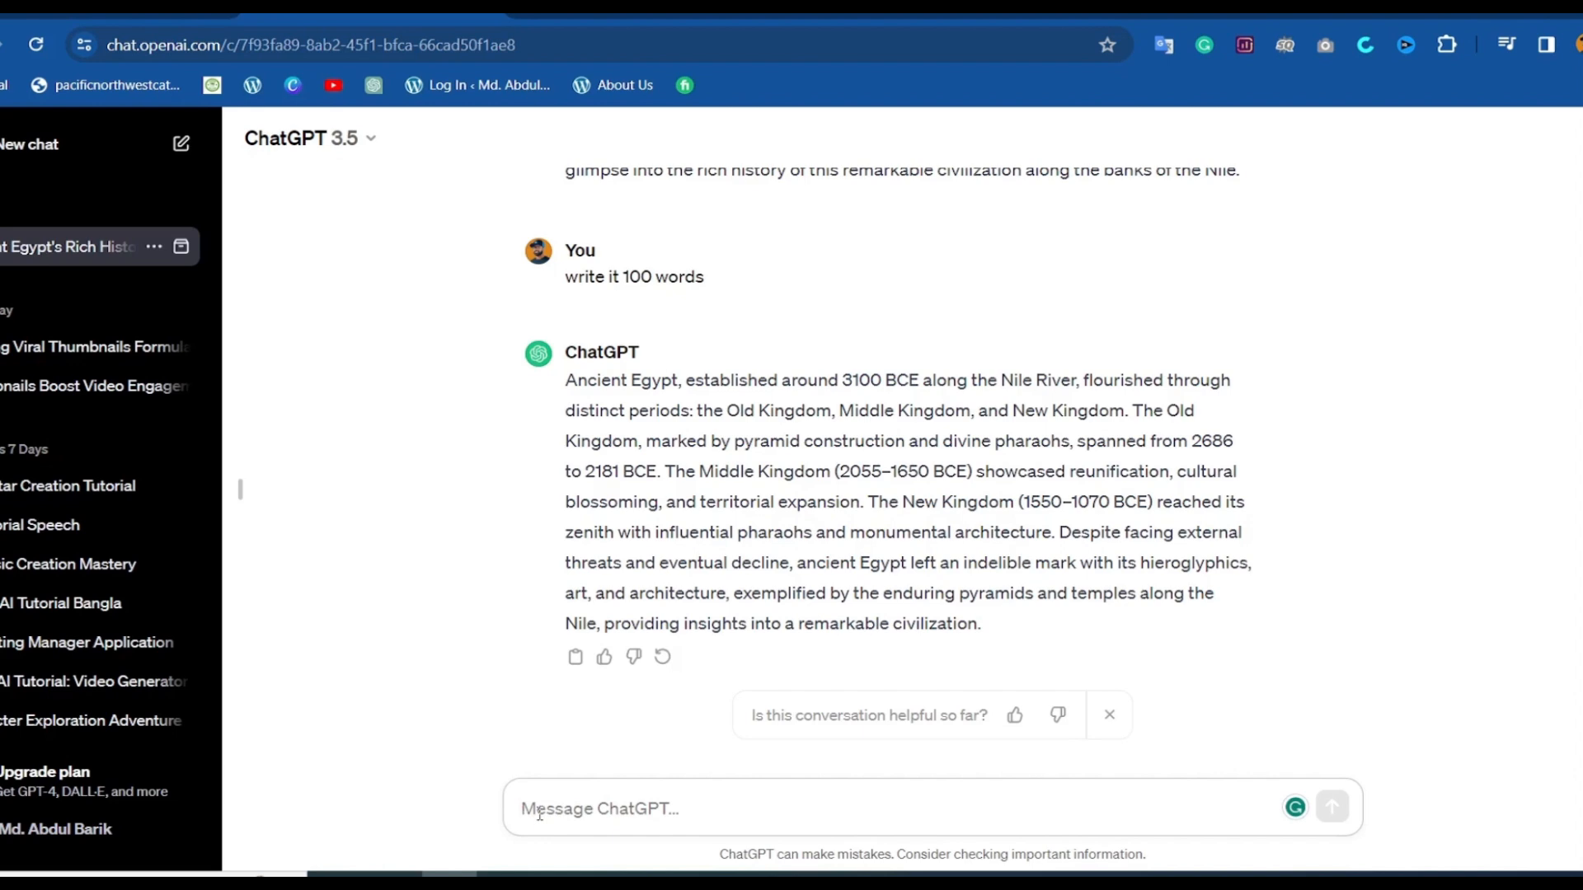
Step: Select the shortened ancient Egypt reply, then switch to the Google results and open the ElevenLabs AI Voice Generator site
drag(567, 379, 985, 624)
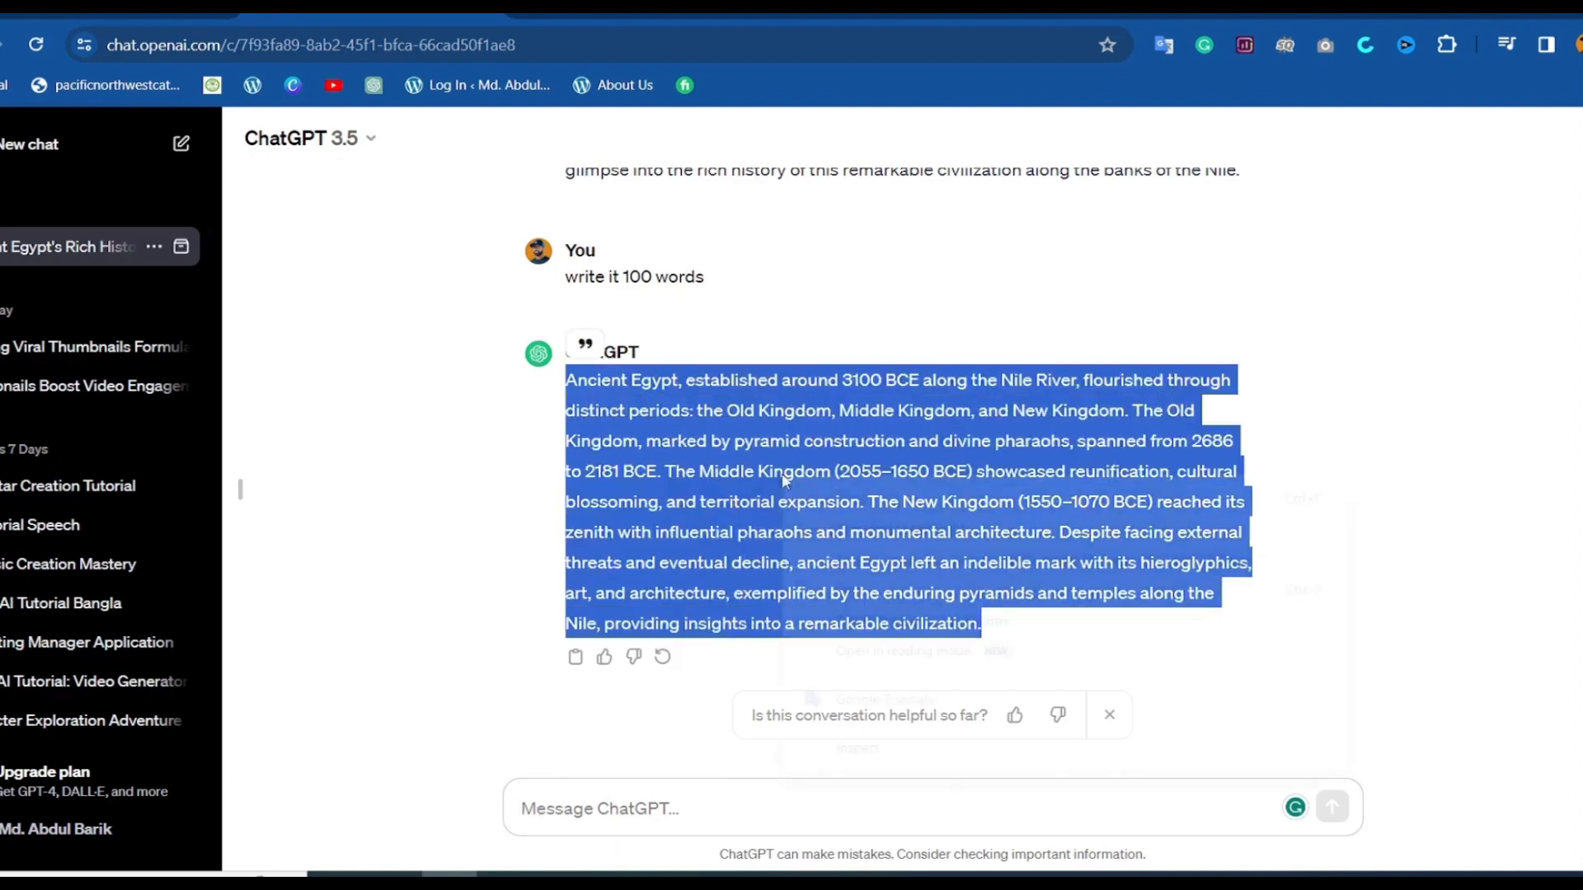
click(511, 547)
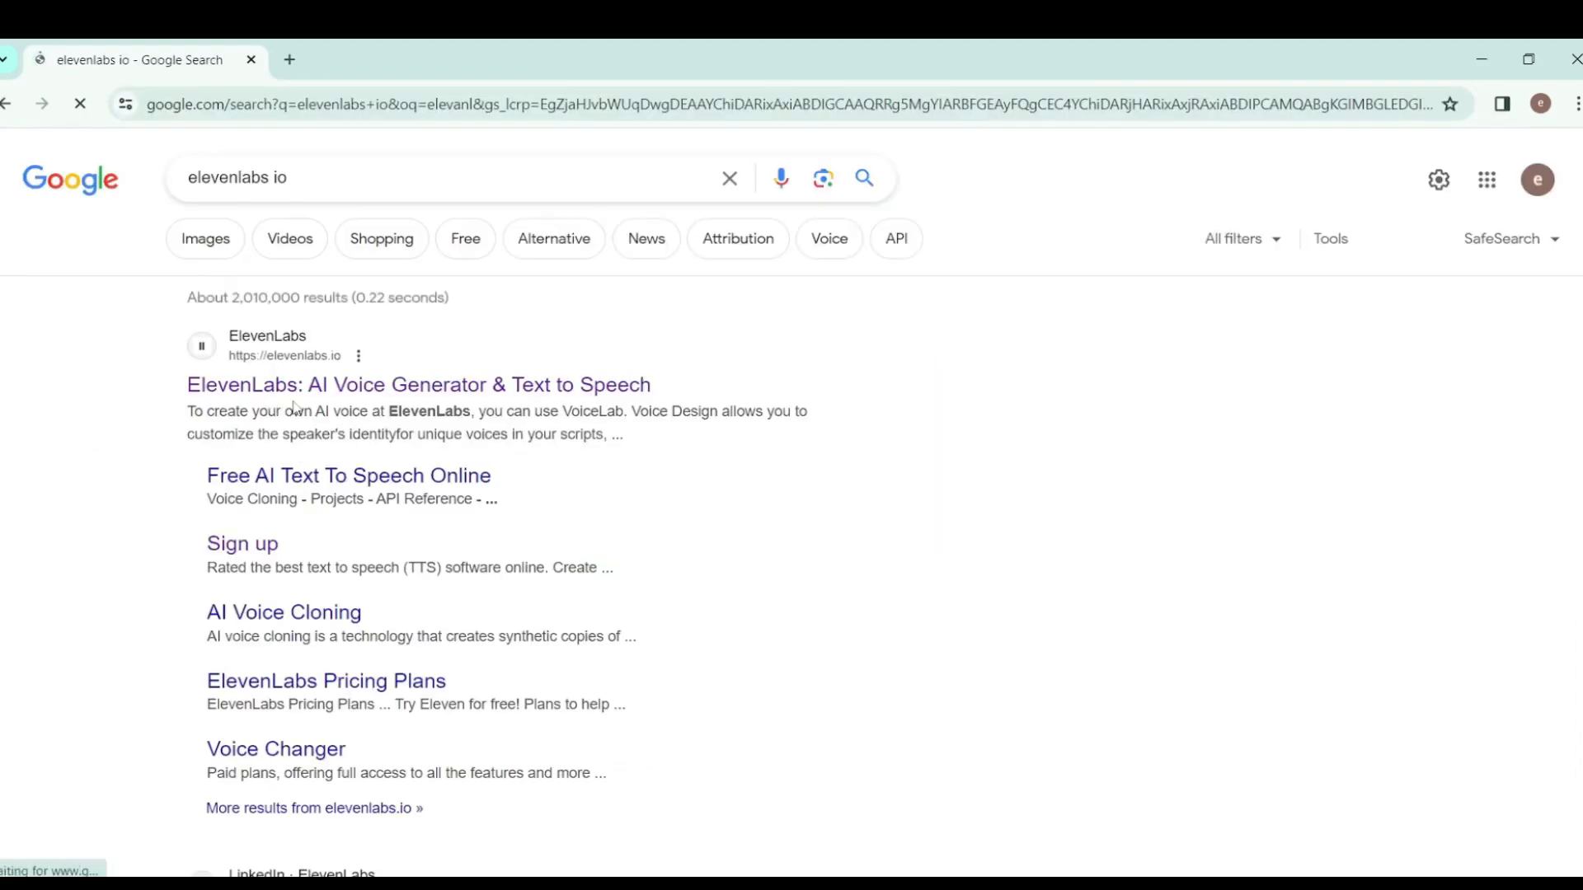
click(295, 387)
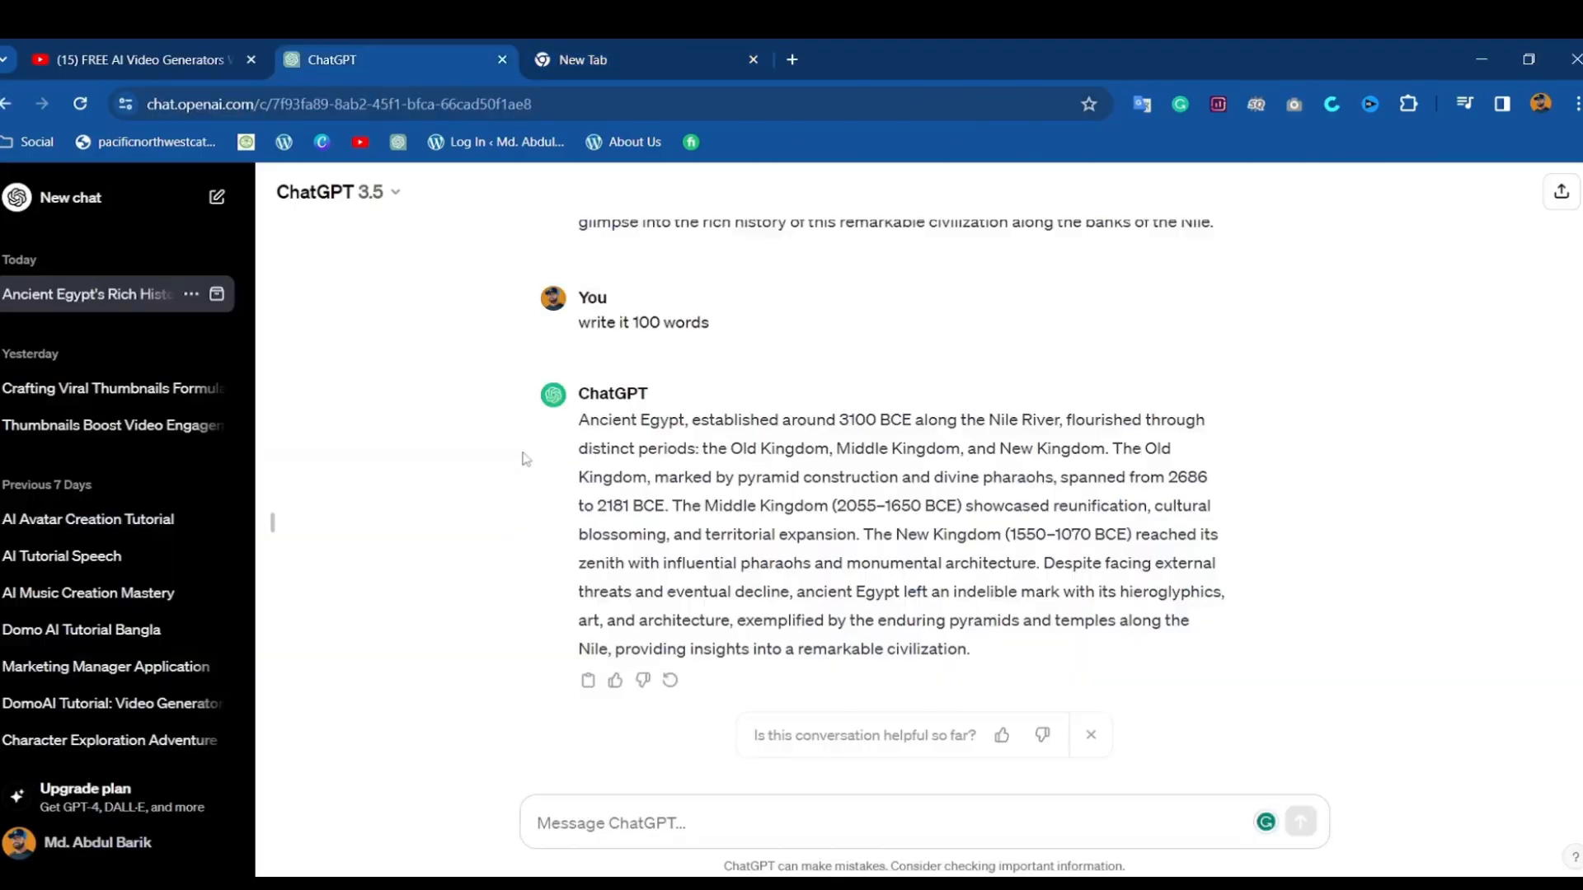
Step: Copy the full 100-word ancient Egypt paragraph from ChatGPT's latest reply
drag(580, 420, 819, 690)
right_click(795, 573)
click(816, 590)
click(1319, 517)
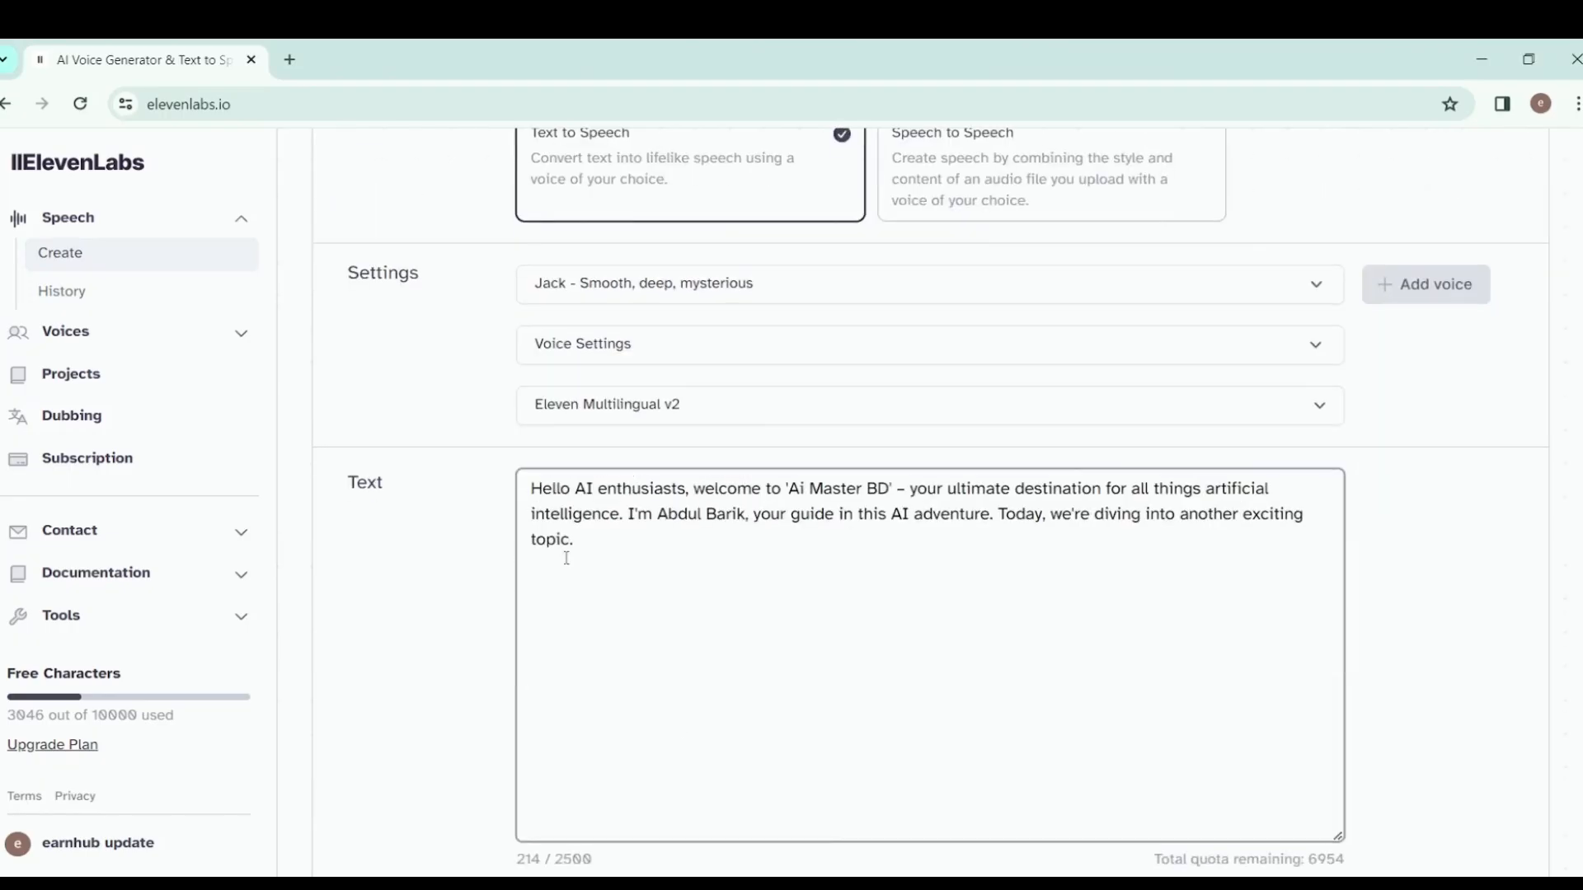
Step: Clear the existing welcome text from the Speech Synthesis text box in ElevenLabs
scroll(531, 494, up, 3)
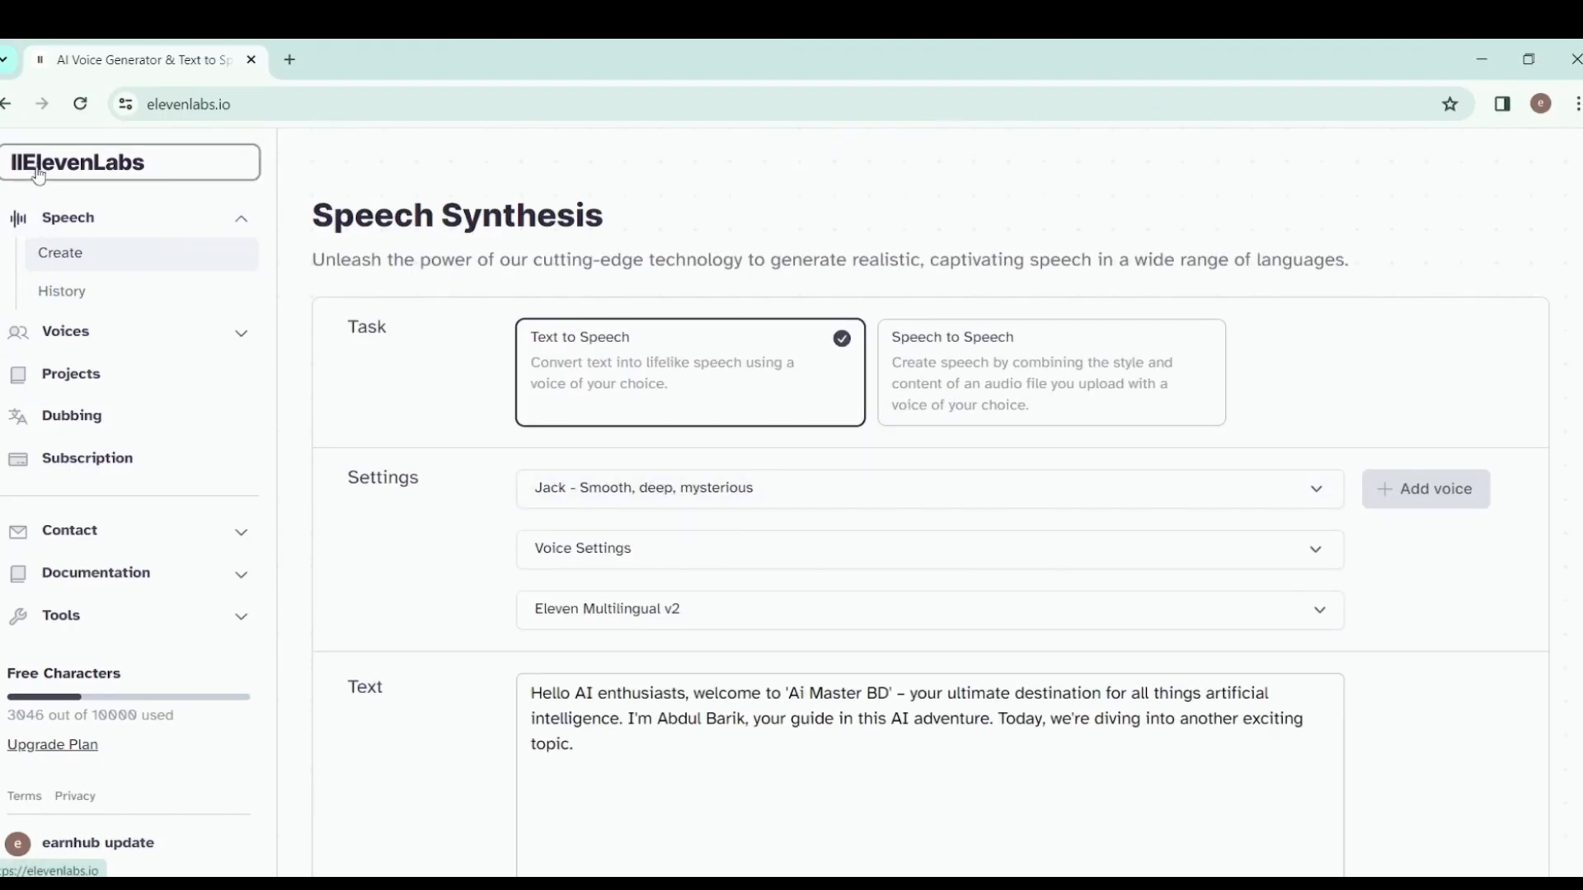
scroll(511, 396, down, 4)
triple_click(604, 407)
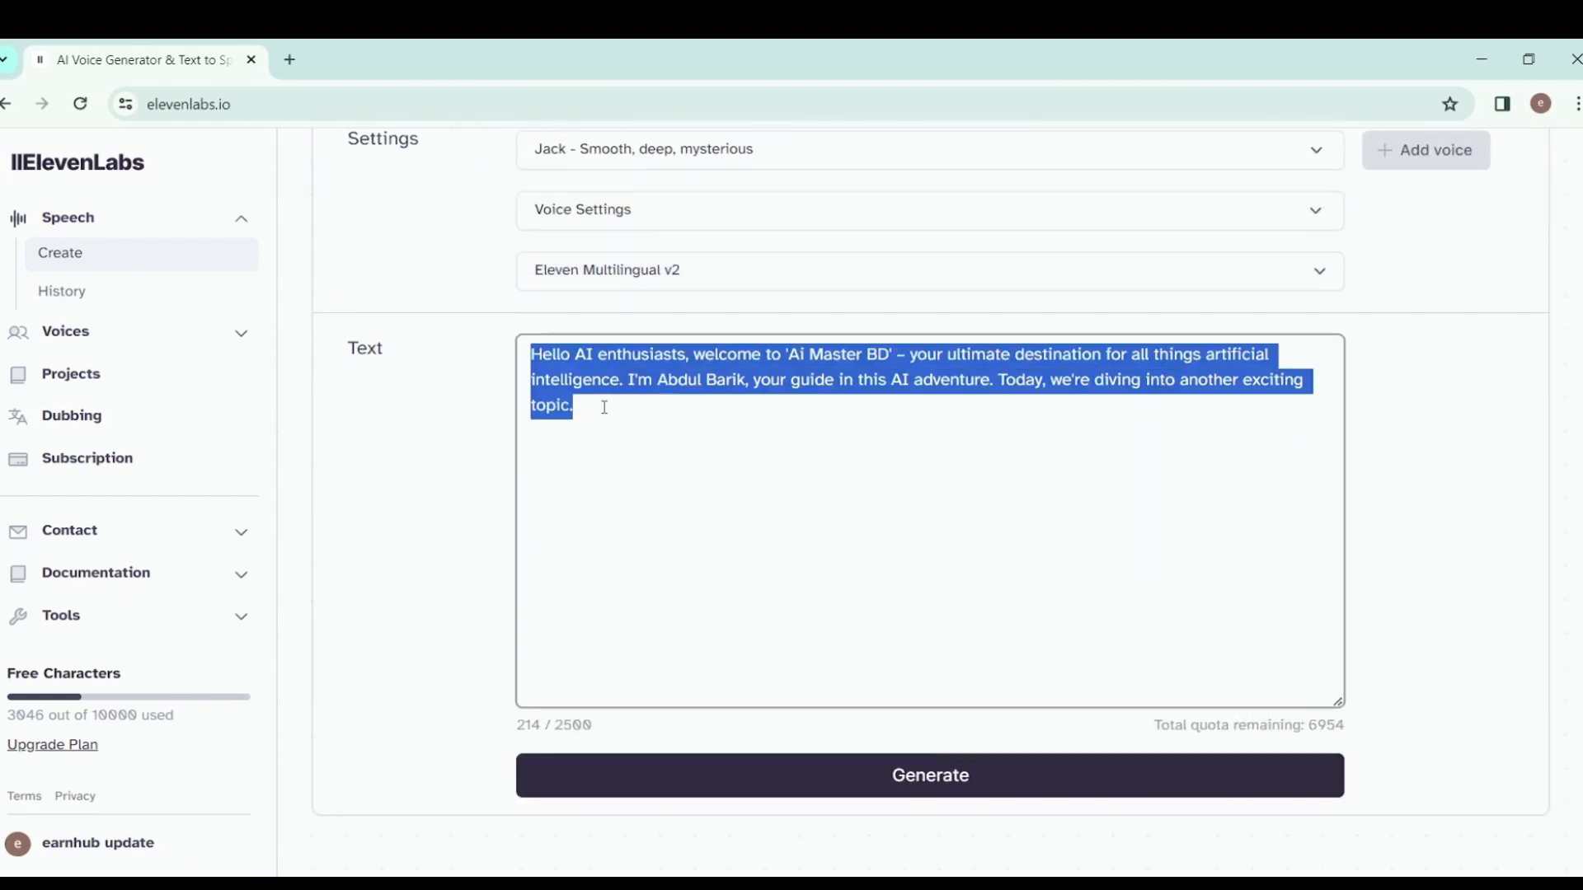
key(BackSpace)
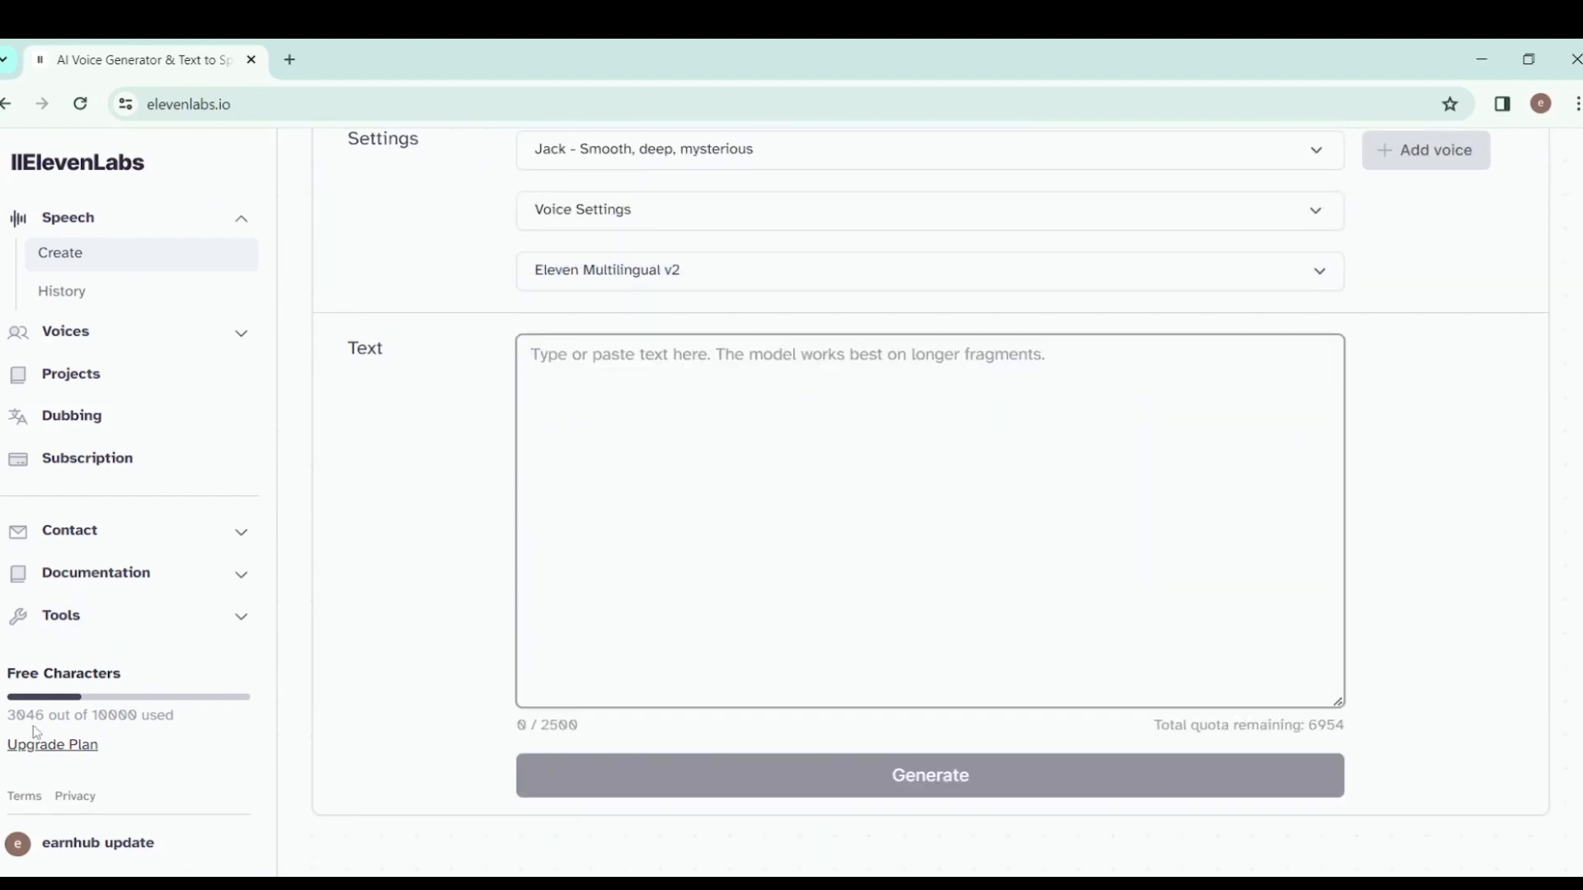
Step: Open VoiceLab from the voice settings and use the "Jack - Smooth, deep, mysterious" voice for speech synthesis
scroll(322, 498, up, 4)
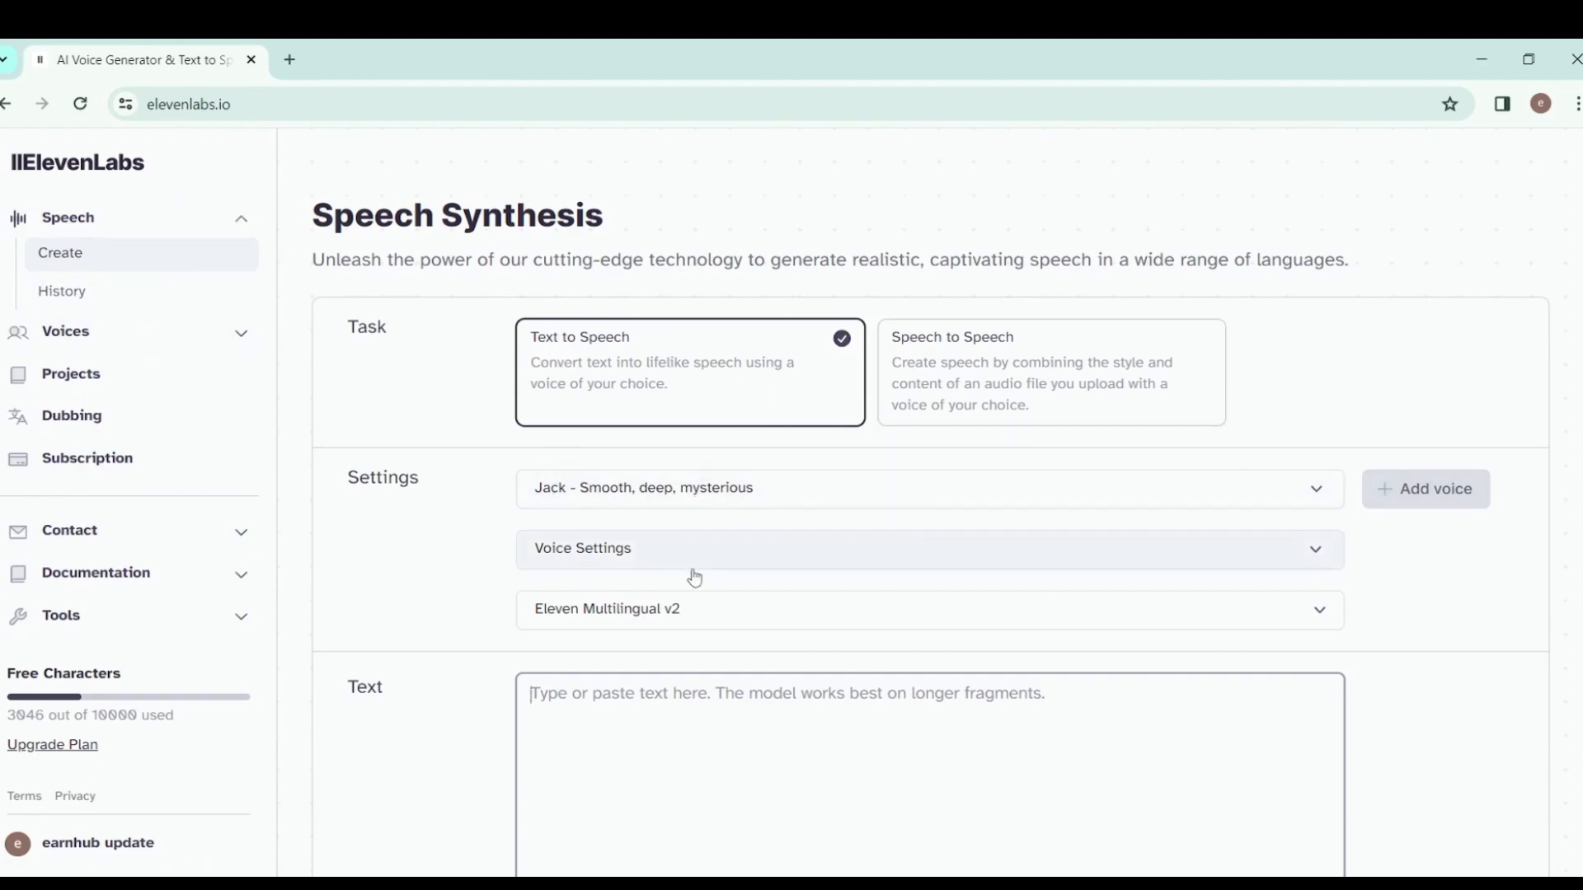
scroll(675, 632, down, 2)
click(1399, 296)
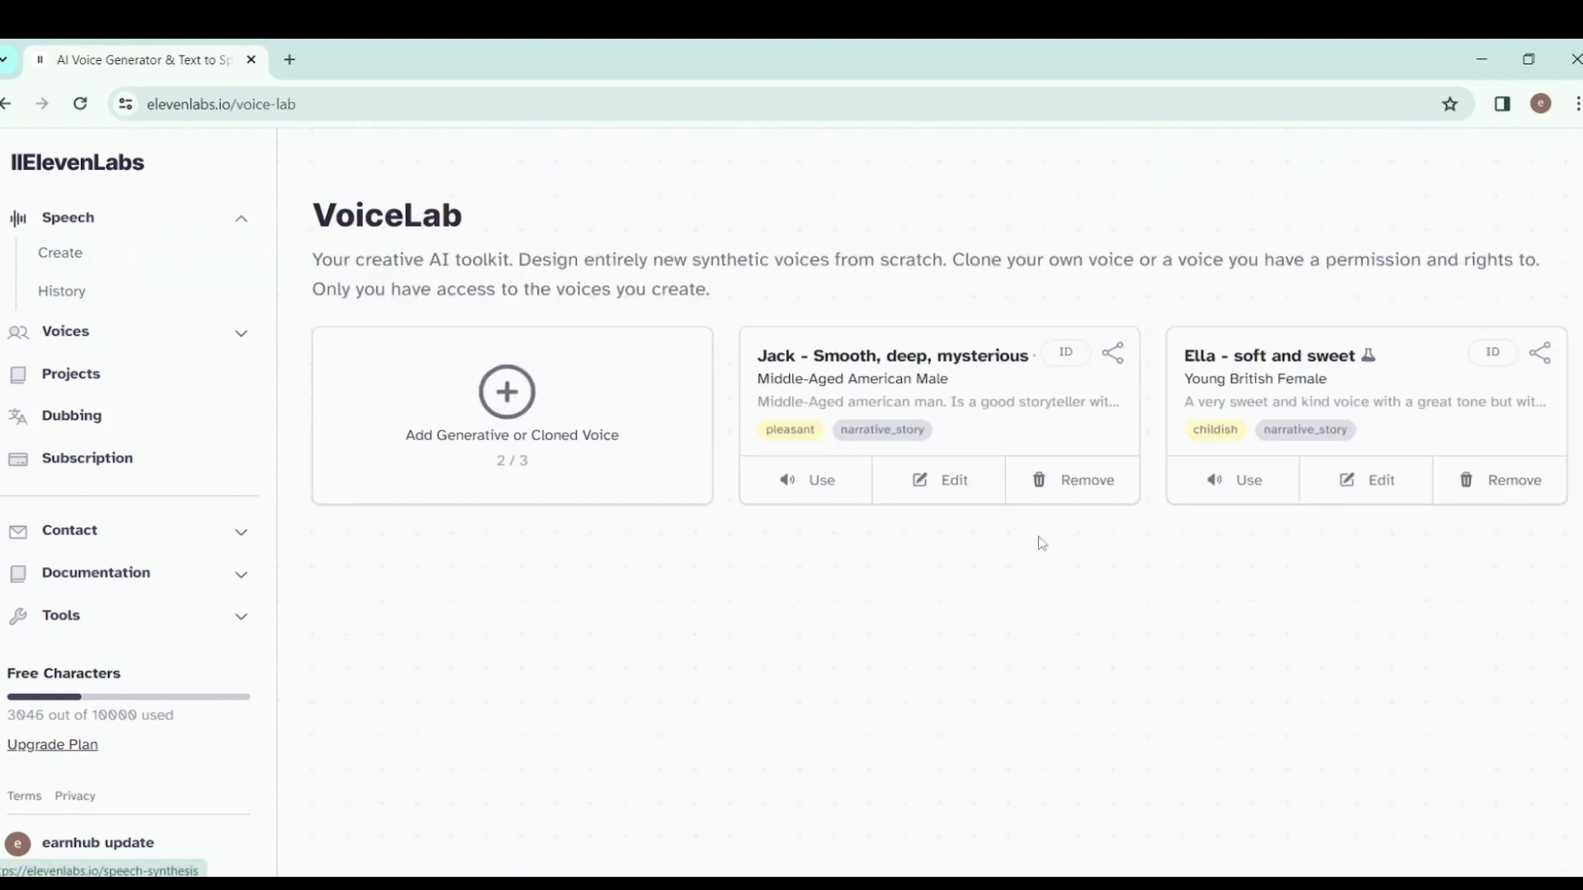
click(794, 490)
Step: Paste the copied ancient Egypt paragraph into the Speech Synthesis text box
scroll(907, 608, down, 4)
click(835, 634)
key(ctrl+v)
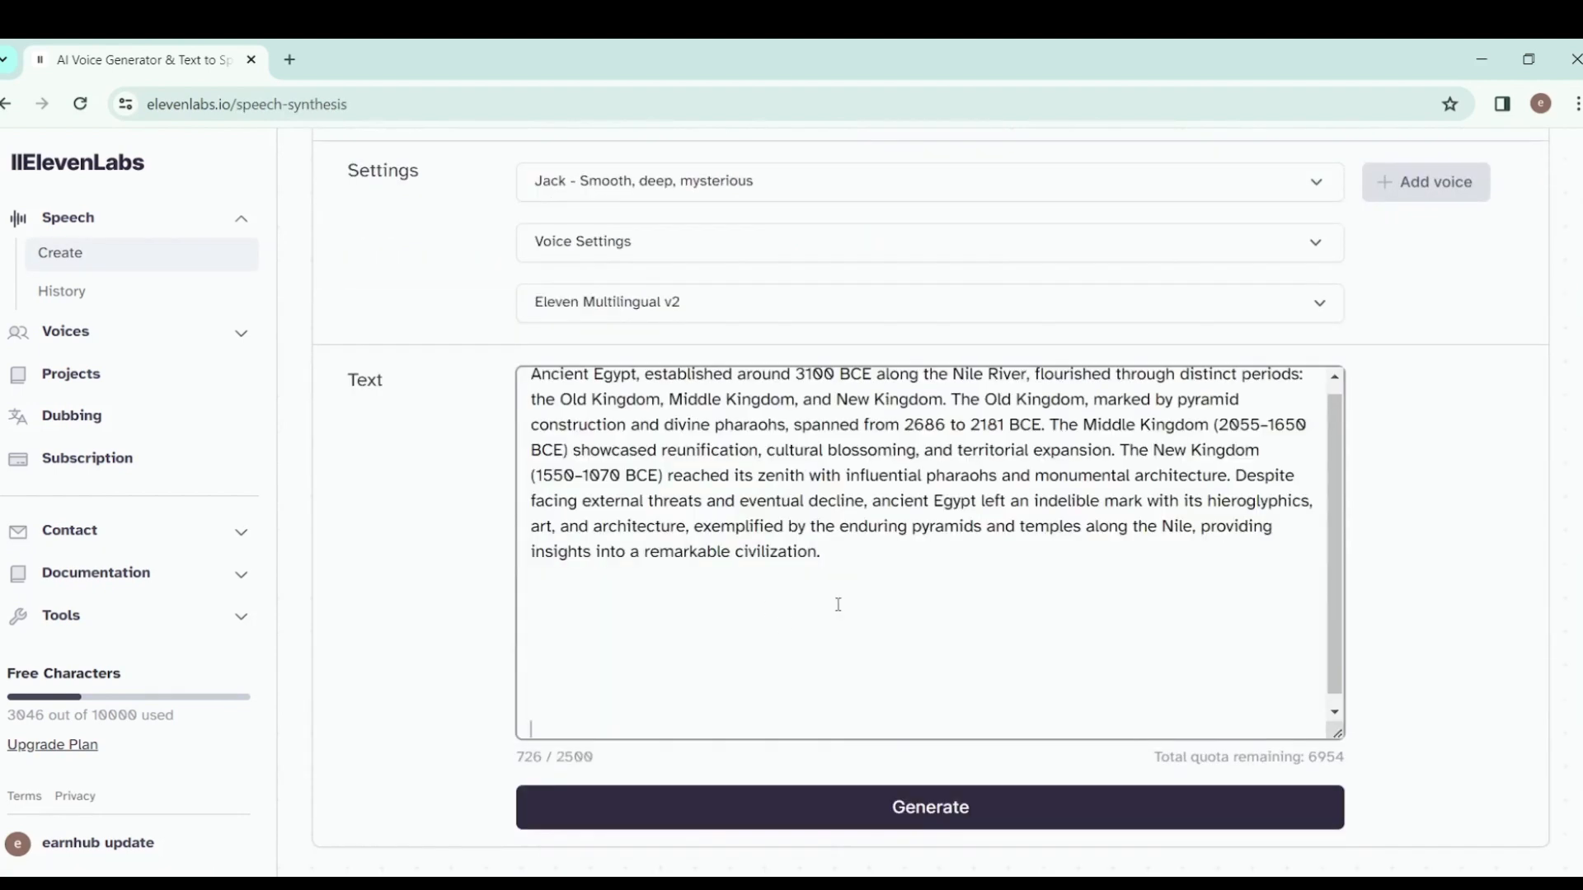
Step: Generate the ancient Egypt voice-over, download its audio file and close the ElevenLabs window
scroll(432, 661, down, 1)
click(915, 783)
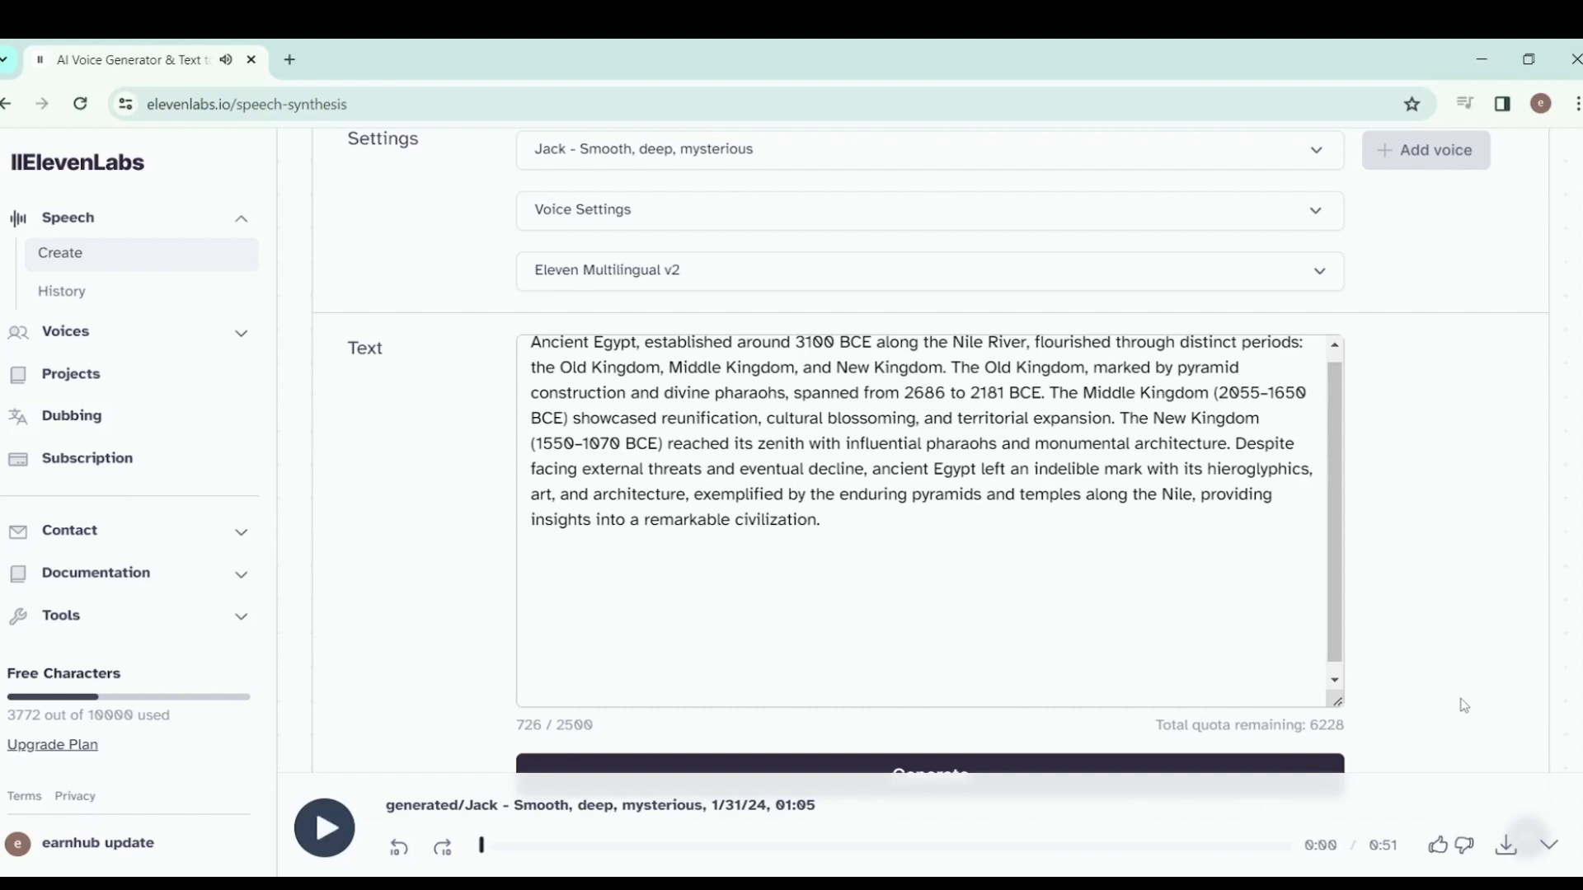
click(1508, 849)
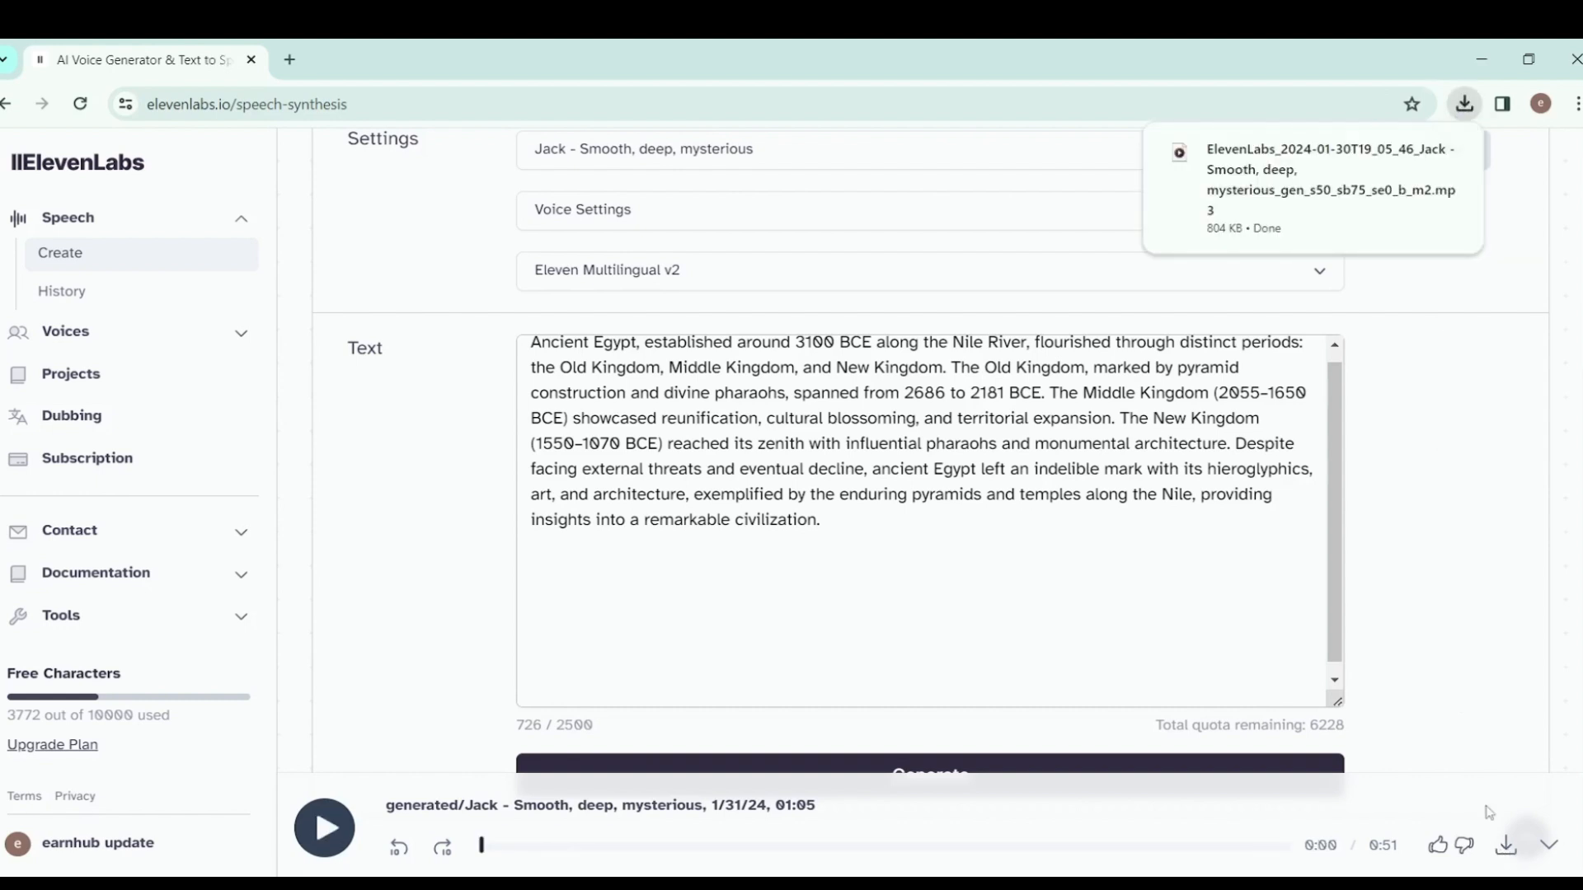
click(1574, 56)
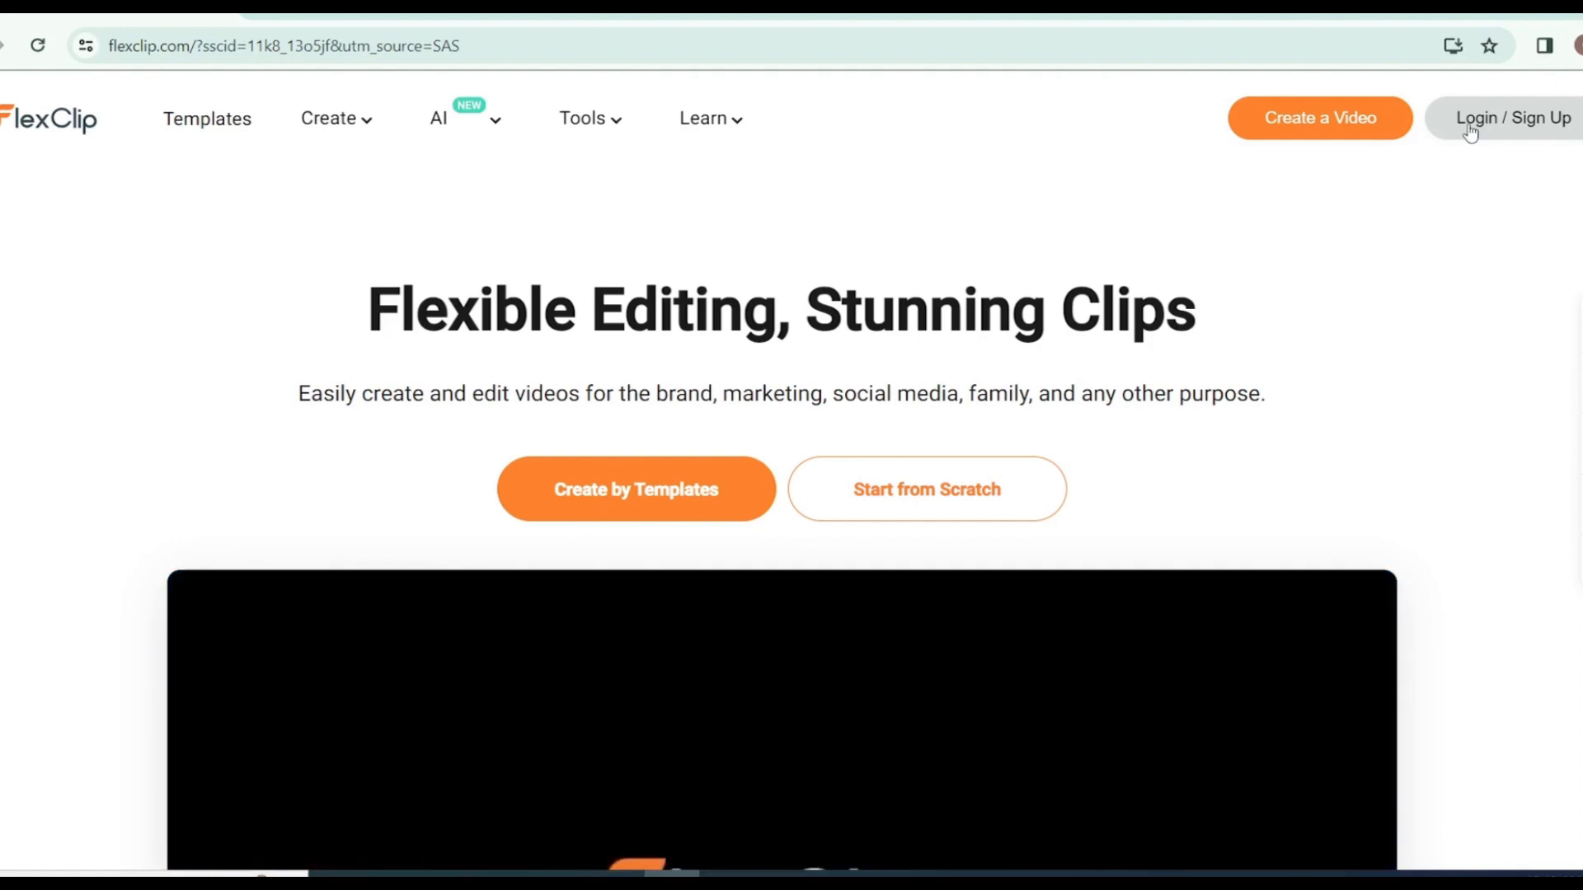
Step: Sign in to FlexClip with the existing Google account and approve sharing the profile details
click(1470, 132)
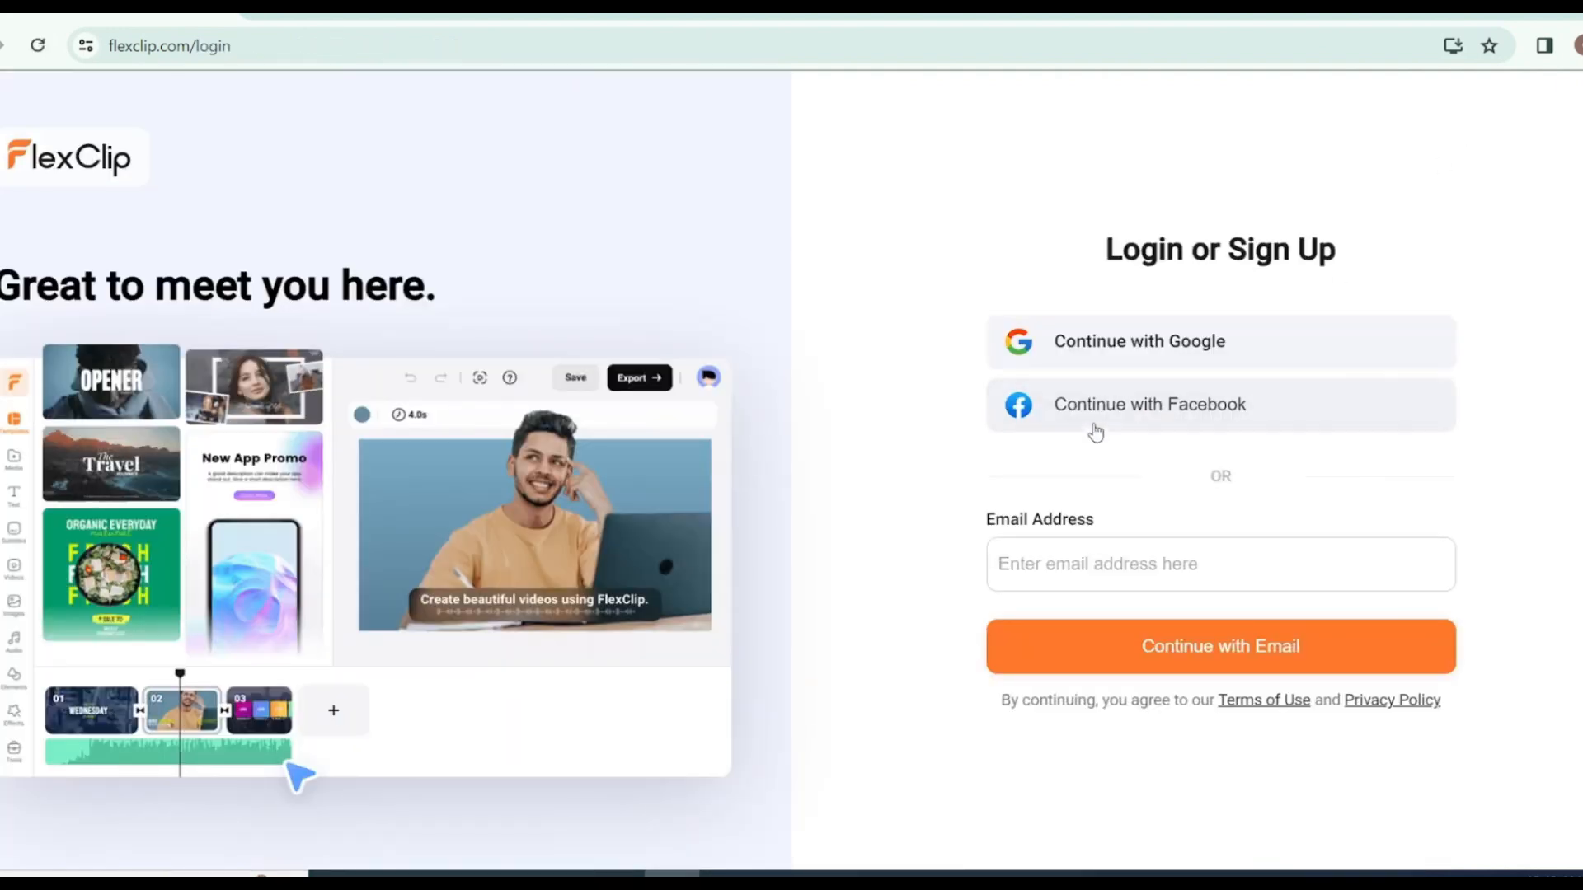
click(1097, 346)
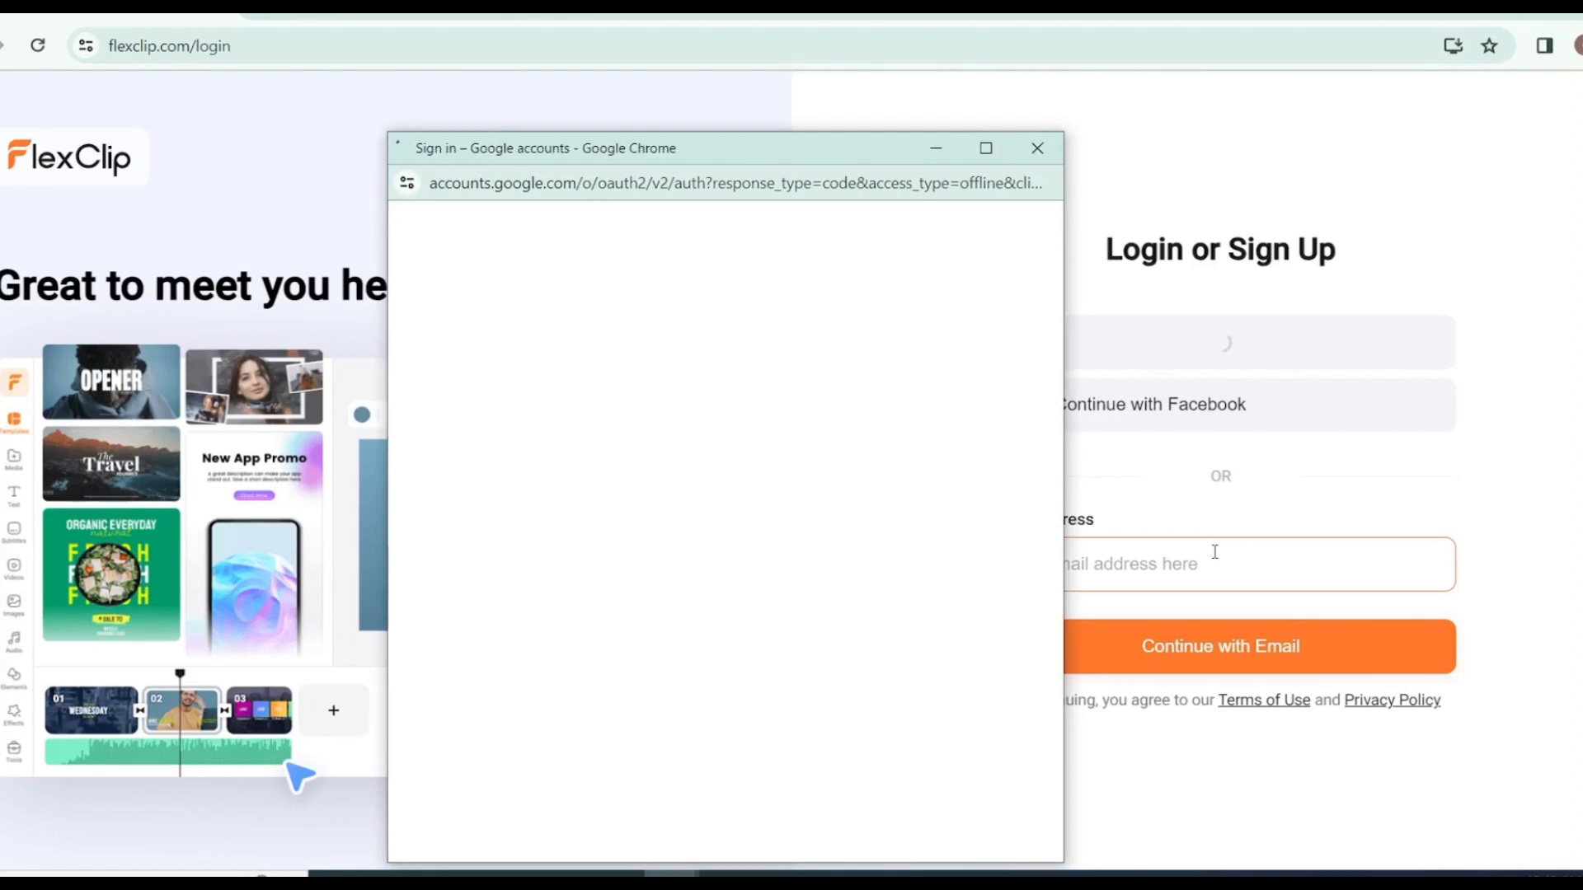
click(753, 533)
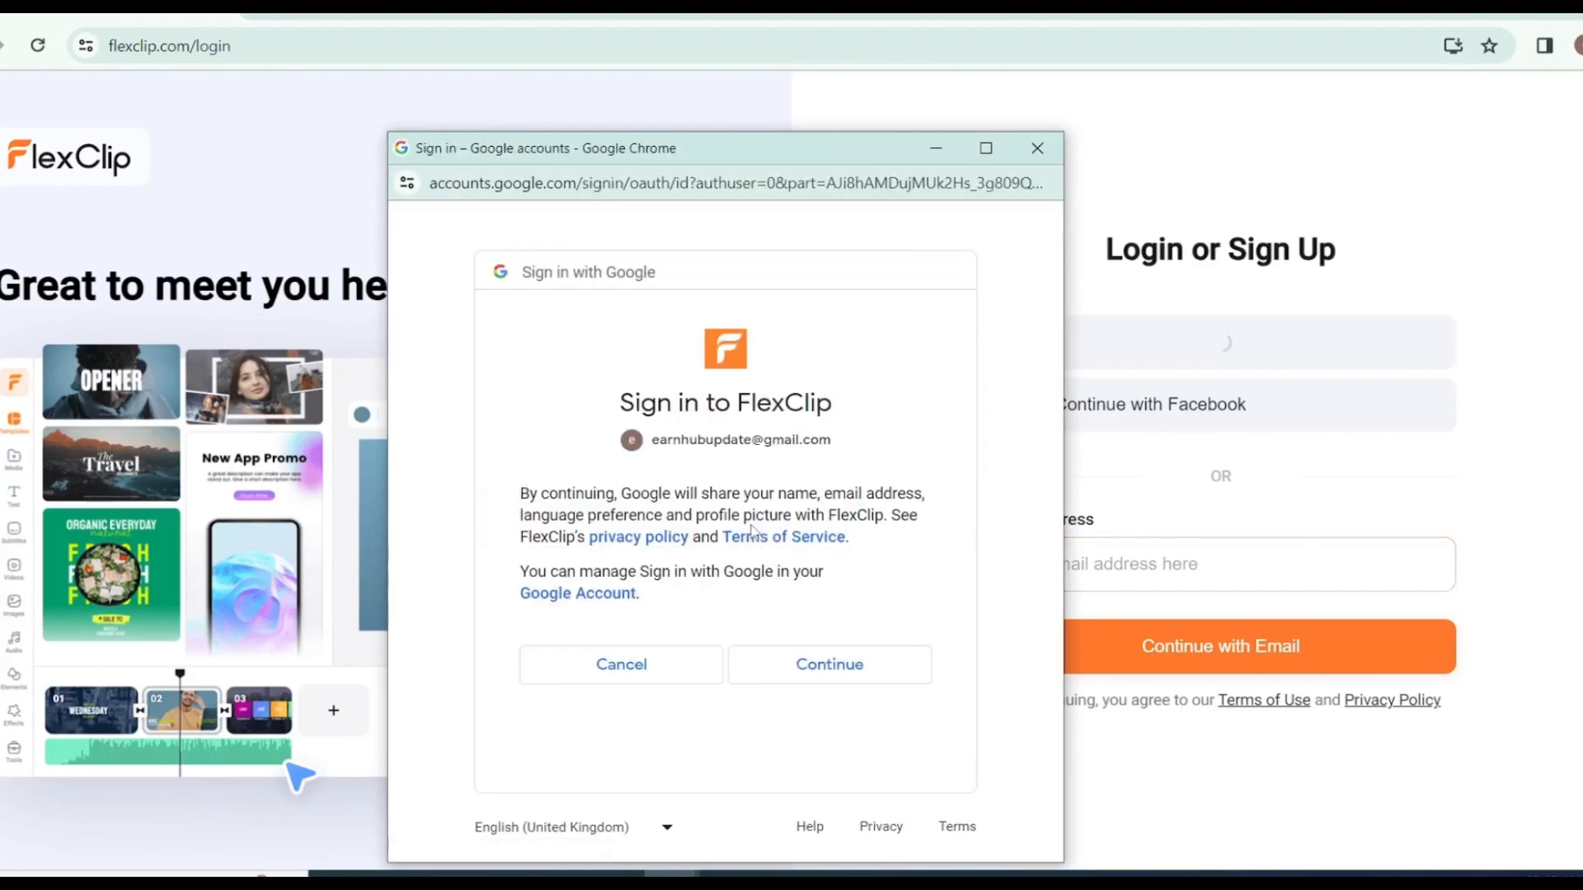
click(828, 664)
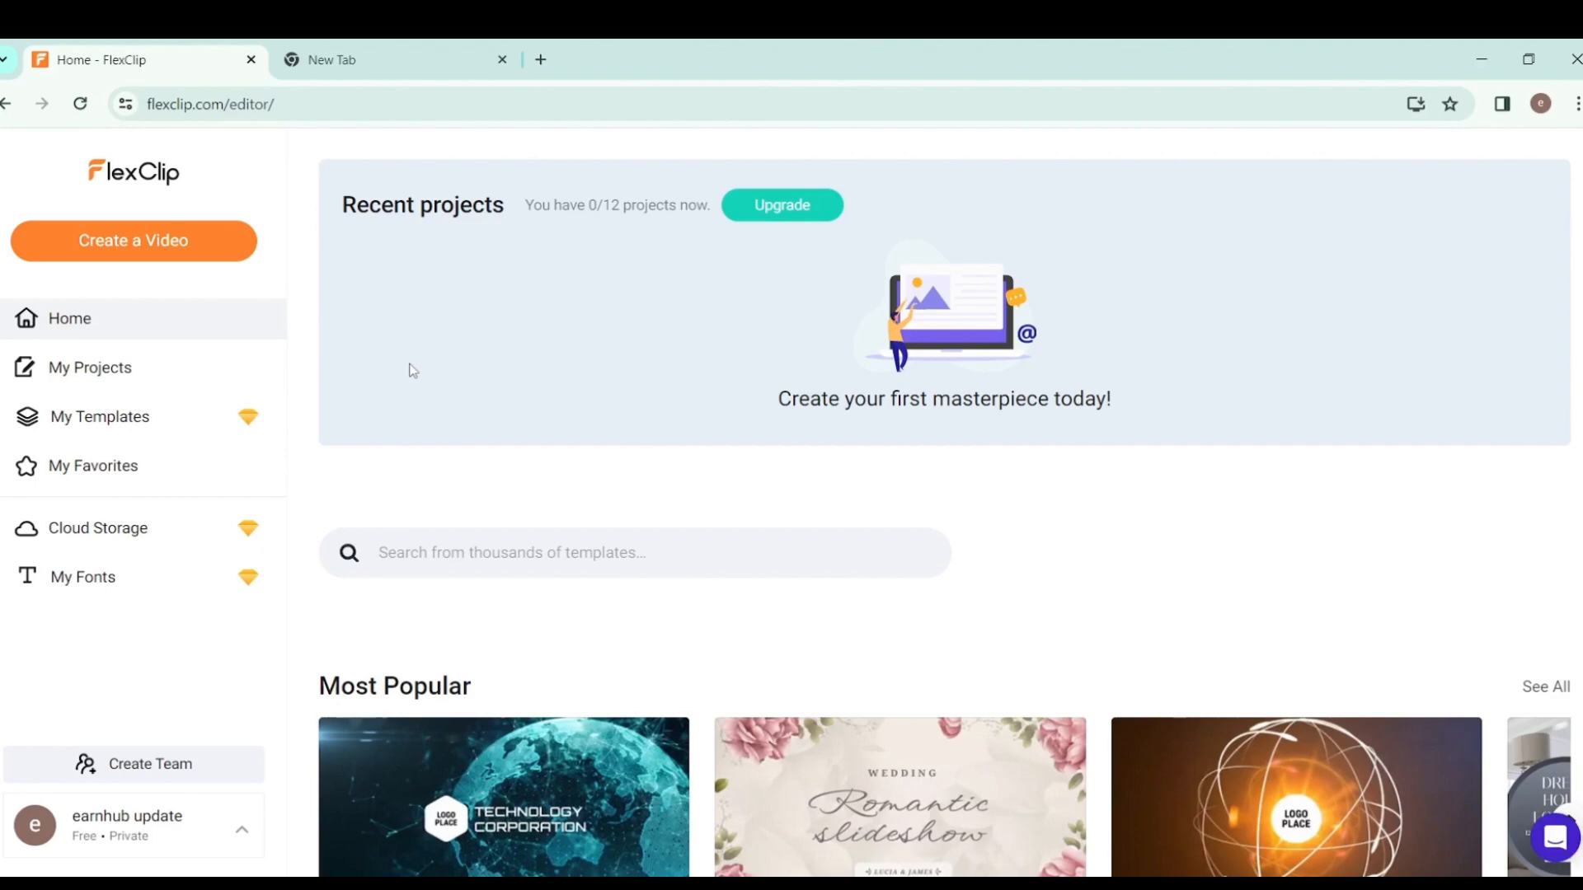
Step: Browse the video template categories on the FlexClip home page, from Most Popular down to Health & Wellness
scroll(459, 530, down, 2)
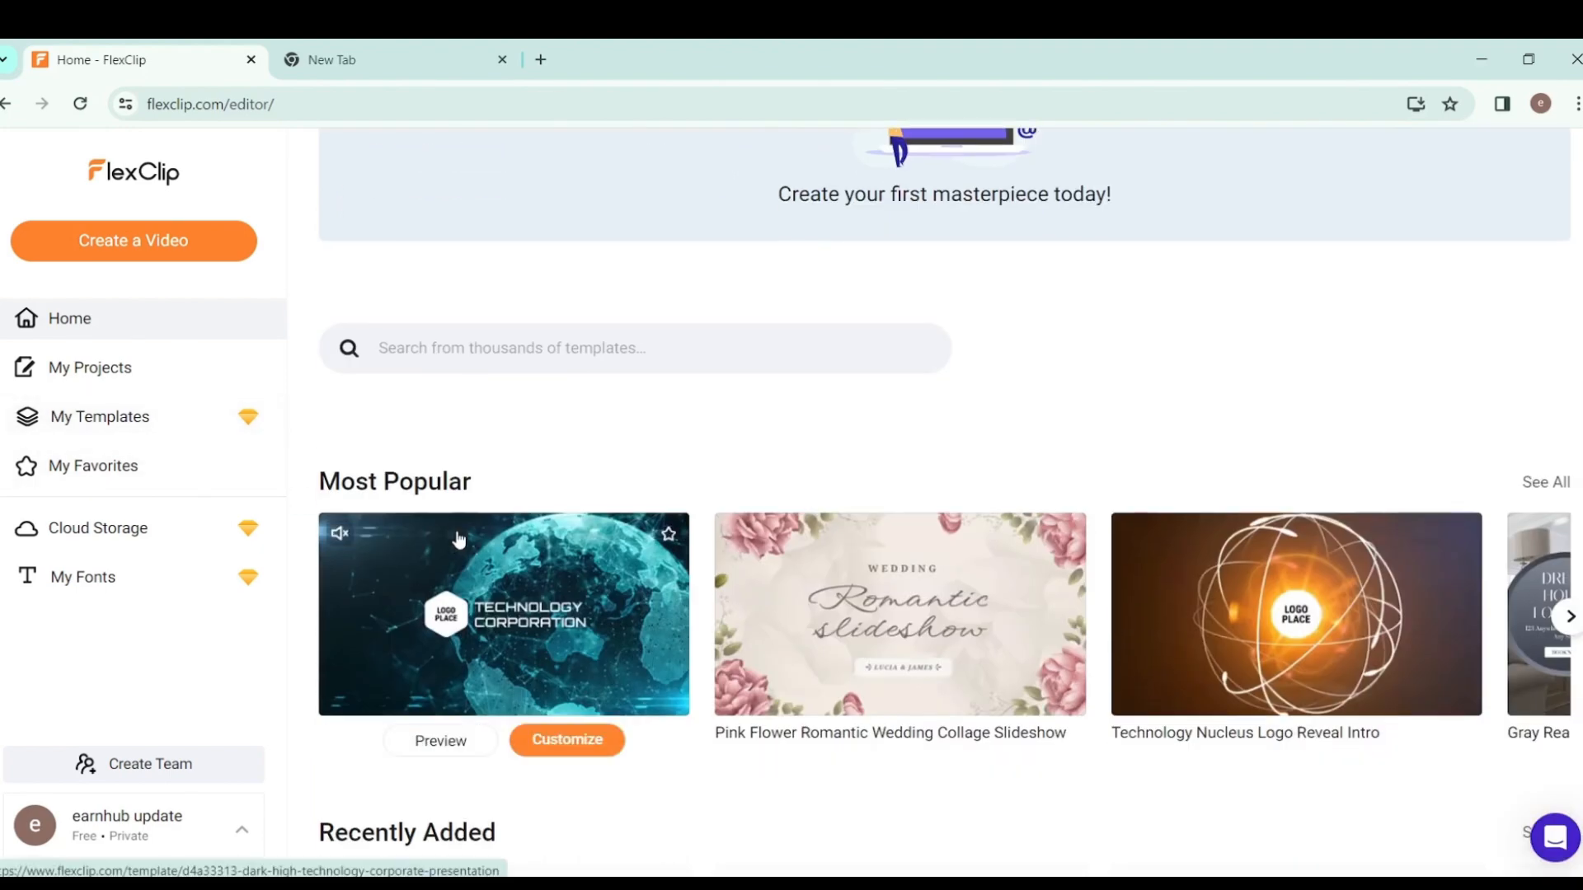
scroll(459, 540, down, 5)
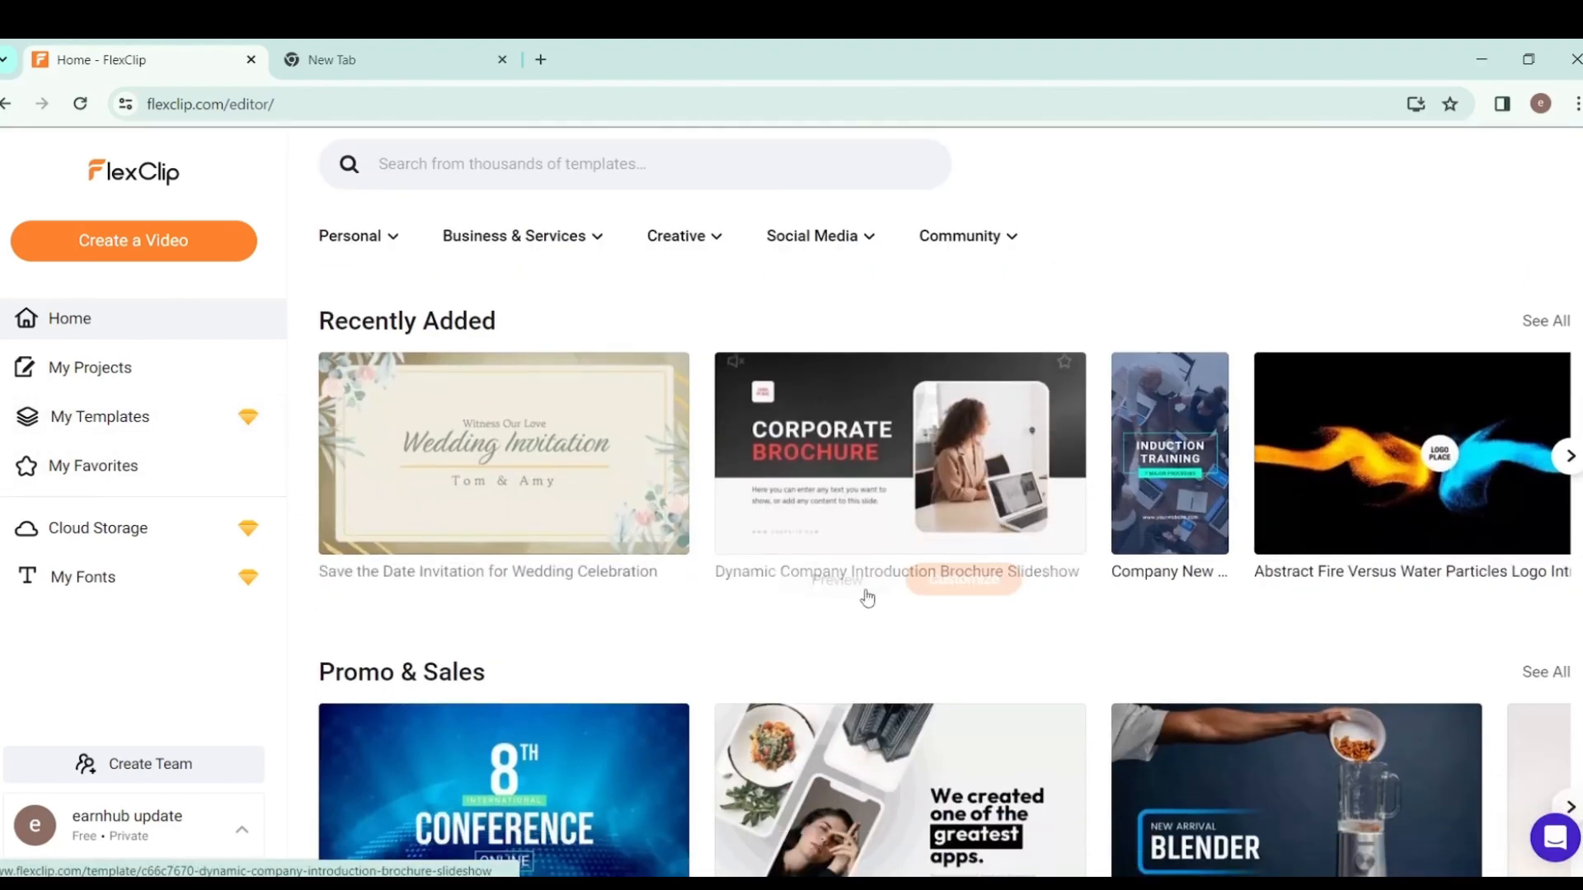
scroll(857, 598, down, 10)
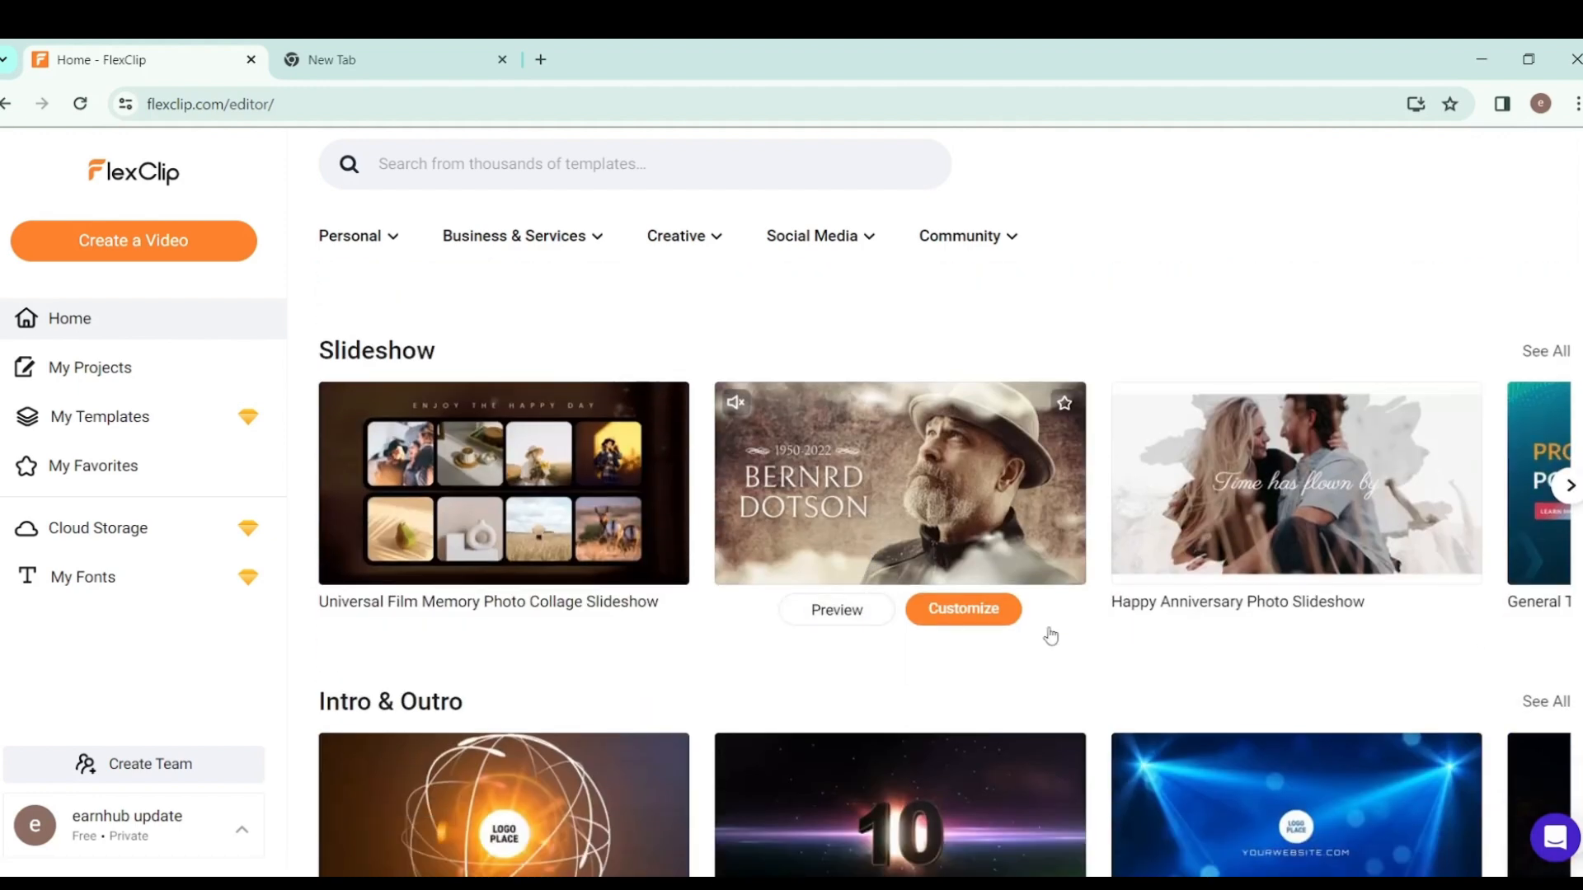
scroll(1050, 636, down, 3)
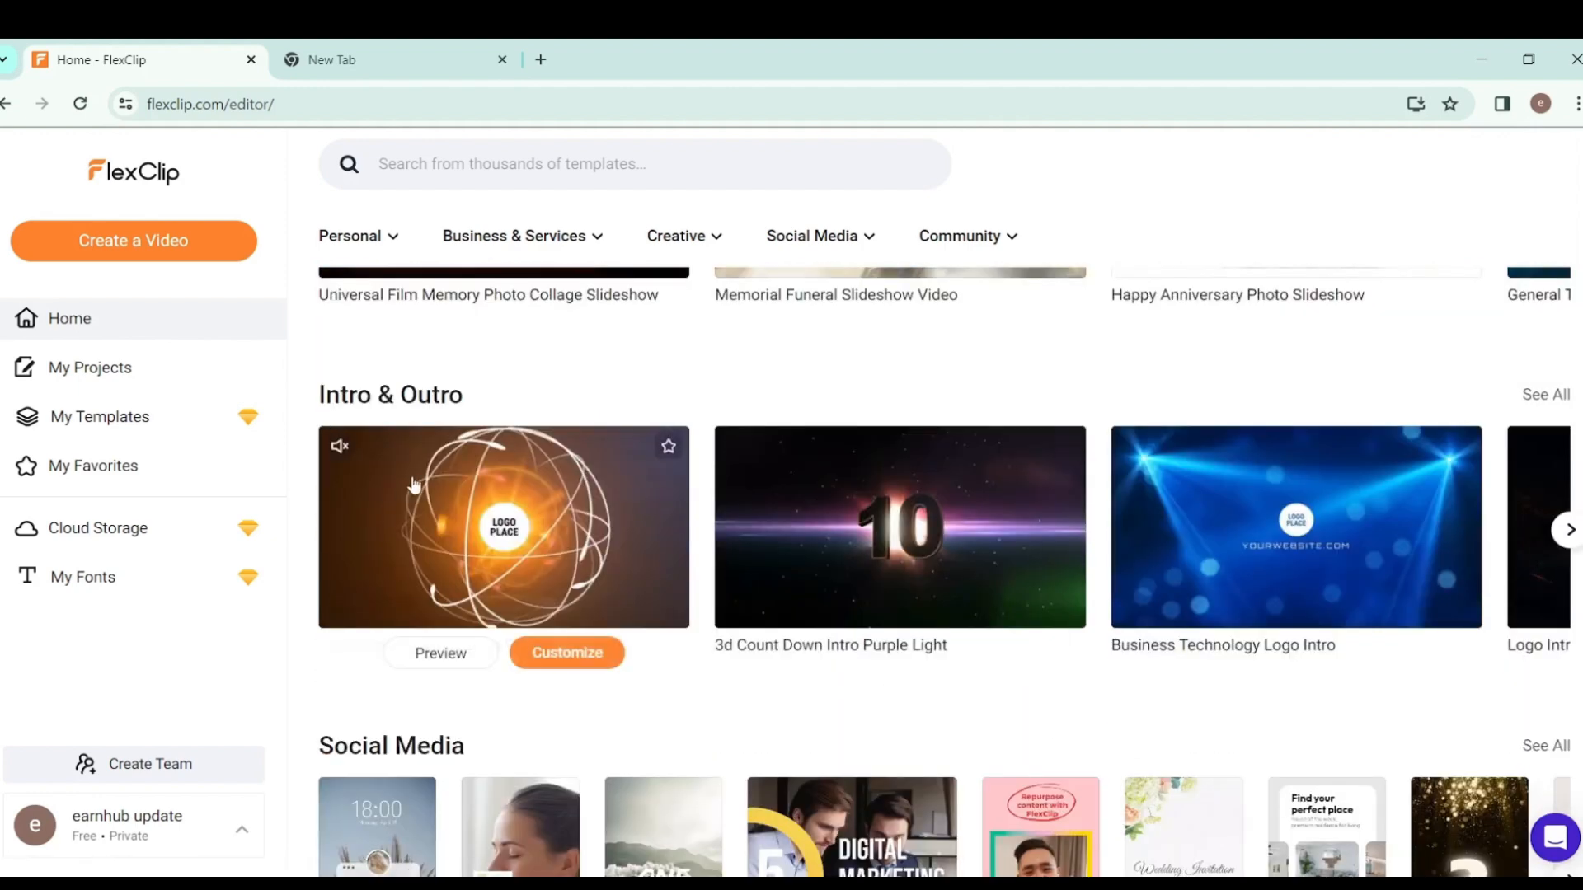
scroll(981, 690, down, 4)
scroll(981, 691, down, 3)
scroll(1039, 657, down, 3)
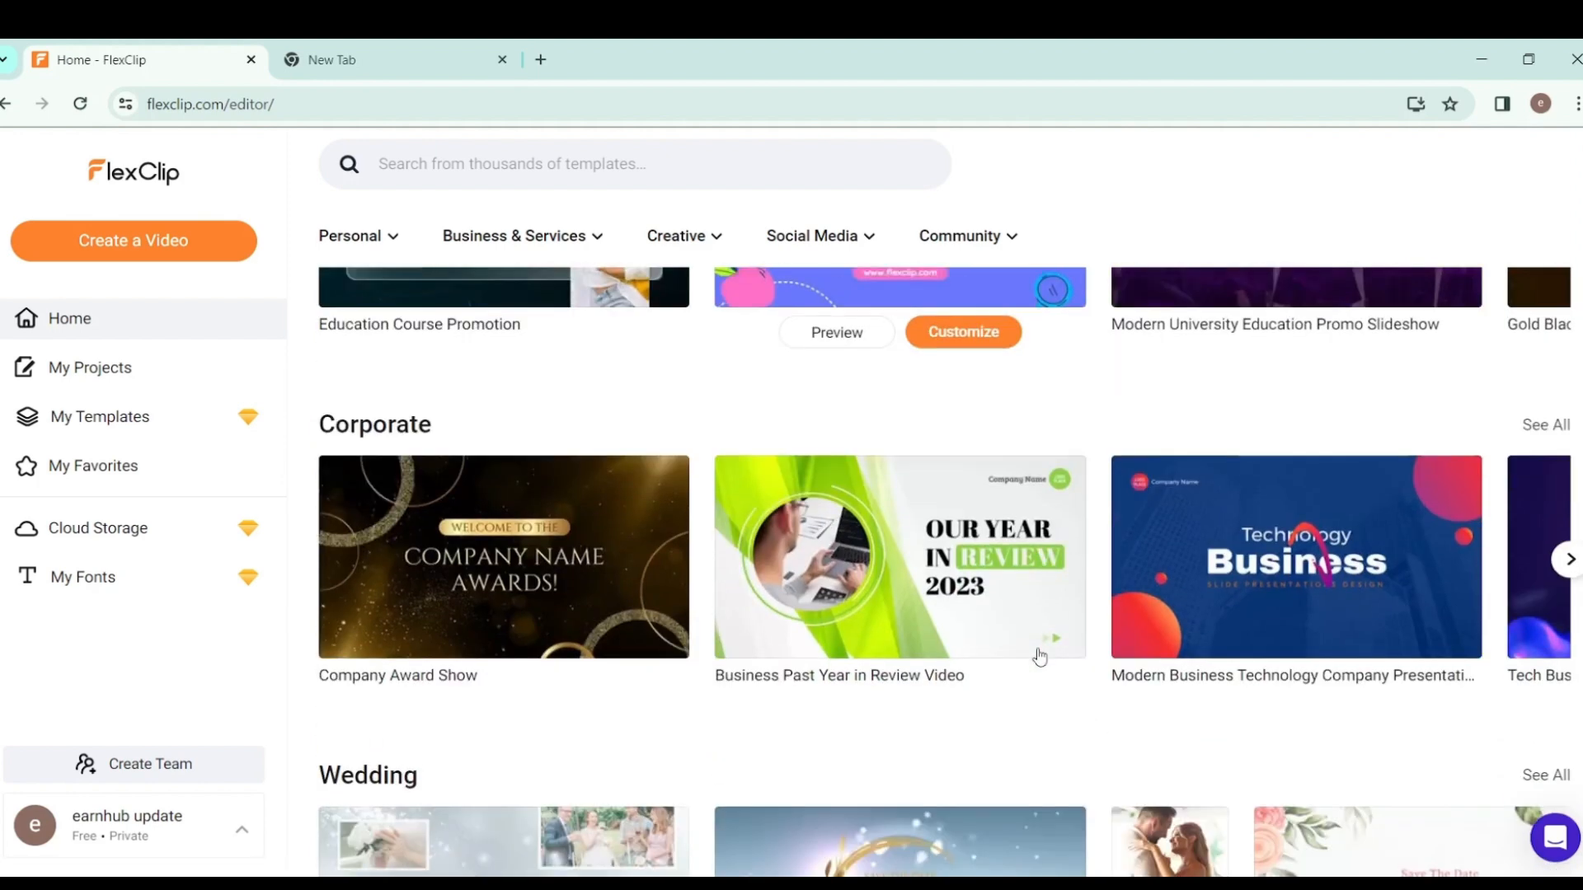
scroll(1216, 680, down, 3)
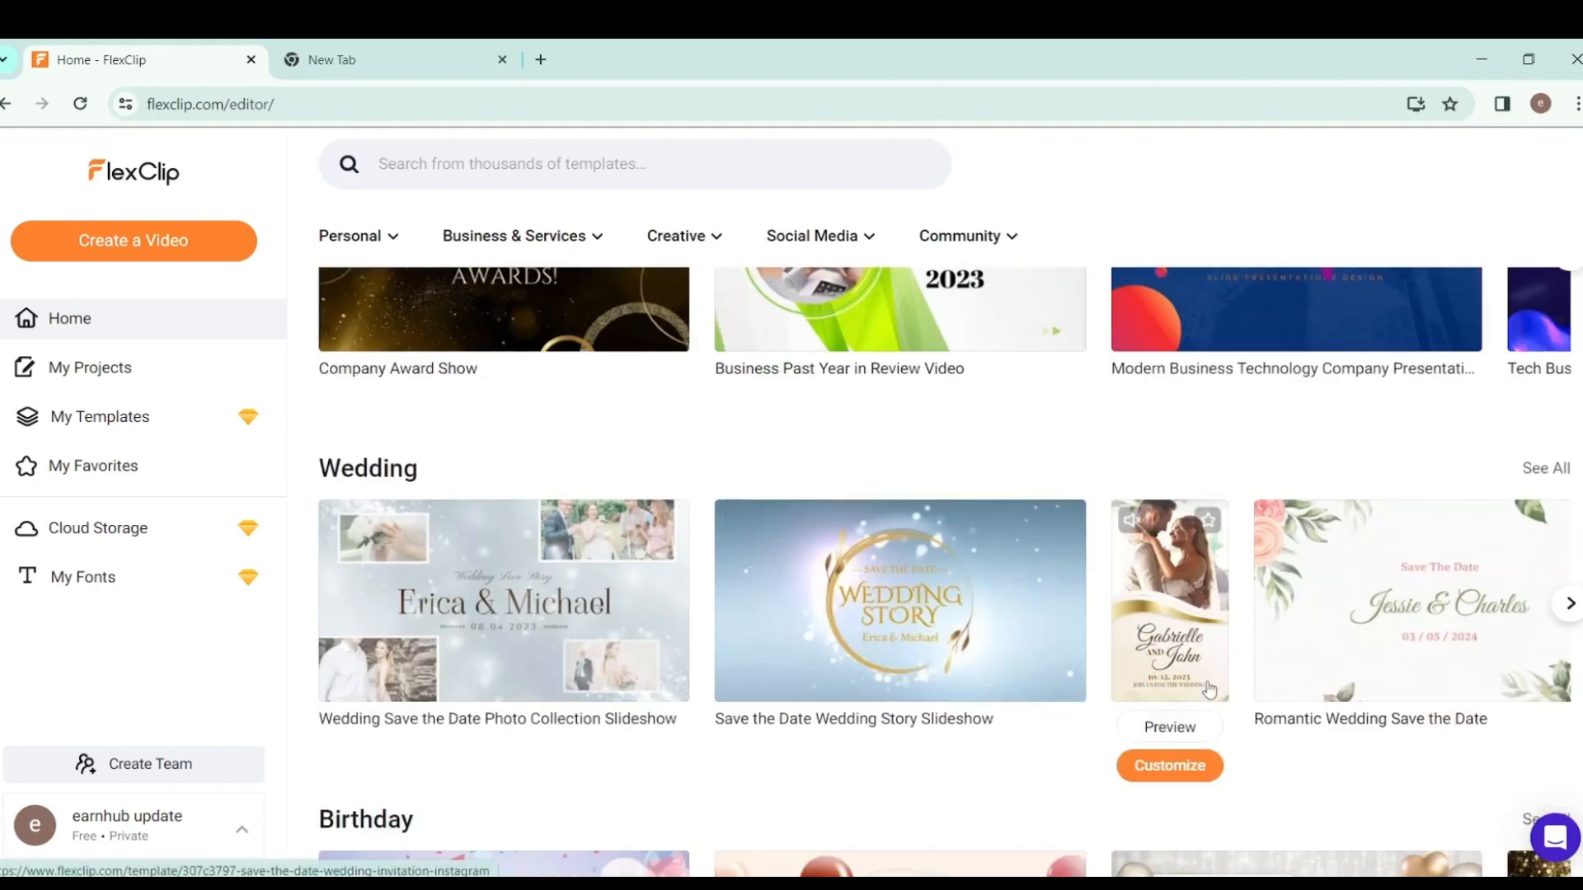
scroll(1209, 689, down, 4)
scroll(1046, 660, down, 4)
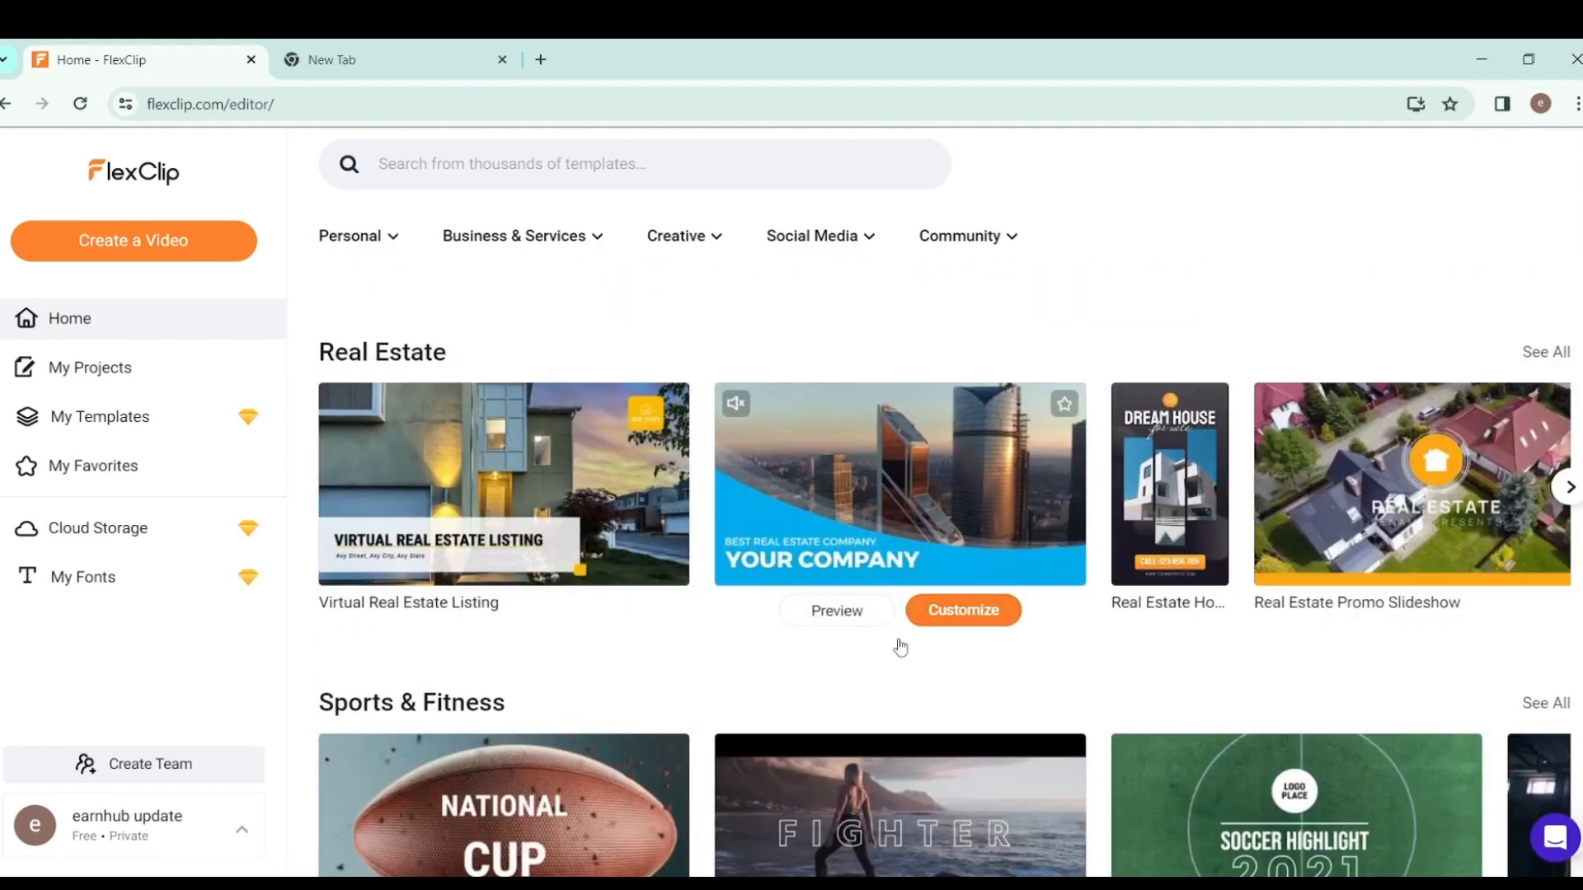
scroll(898, 646, down, 4)
scroll(1013, 610, down, 2)
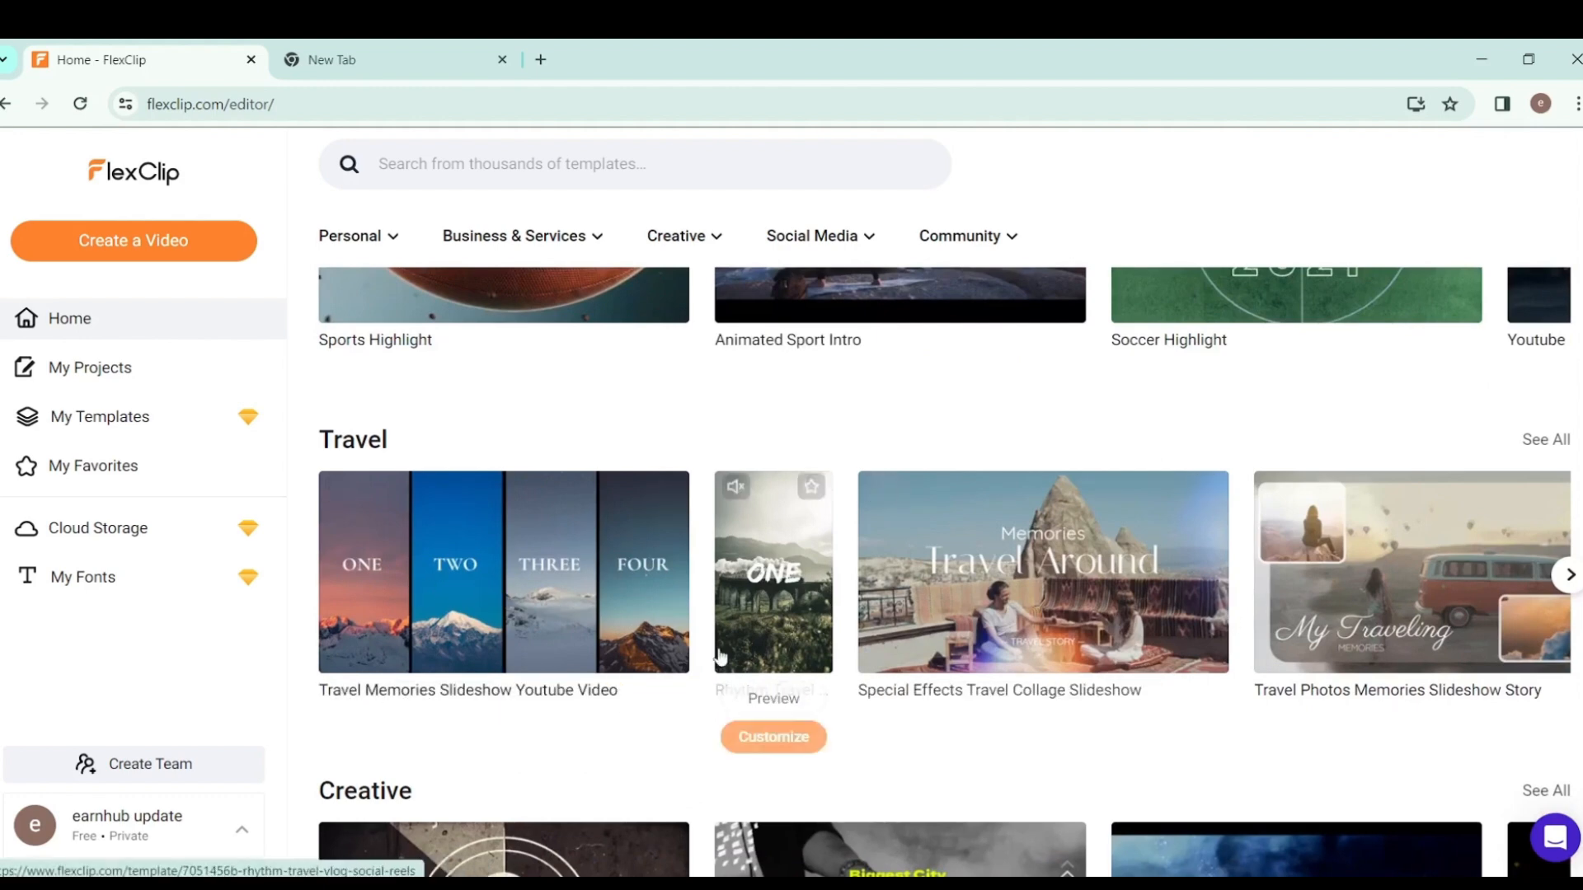
scroll(748, 657, down, 4)
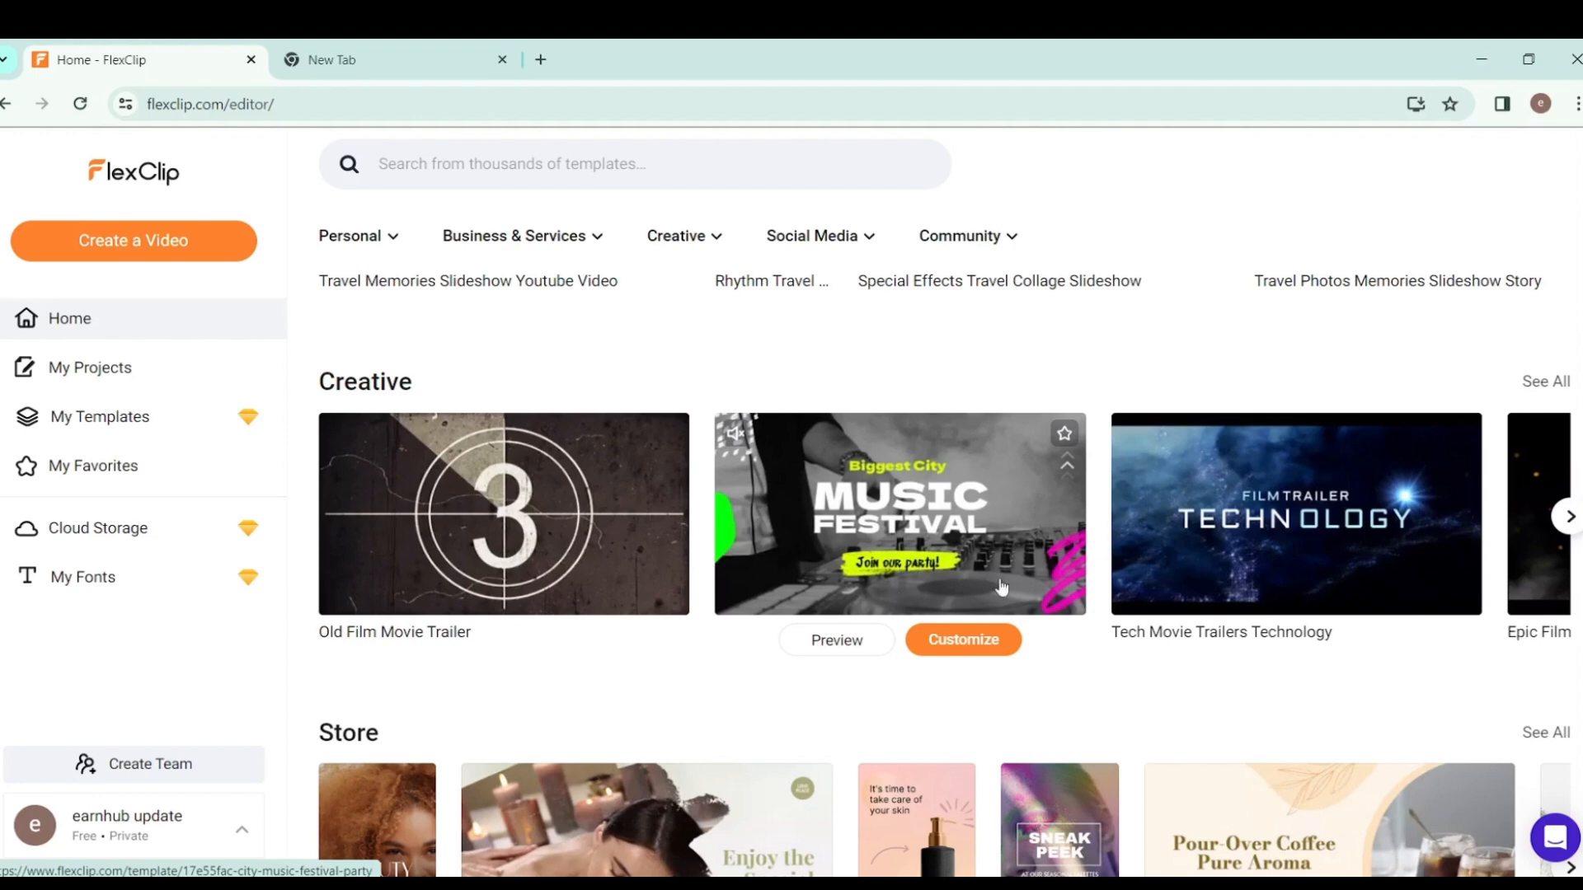
scroll(683, 697, down, 4)
scroll(934, 707, down, 8)
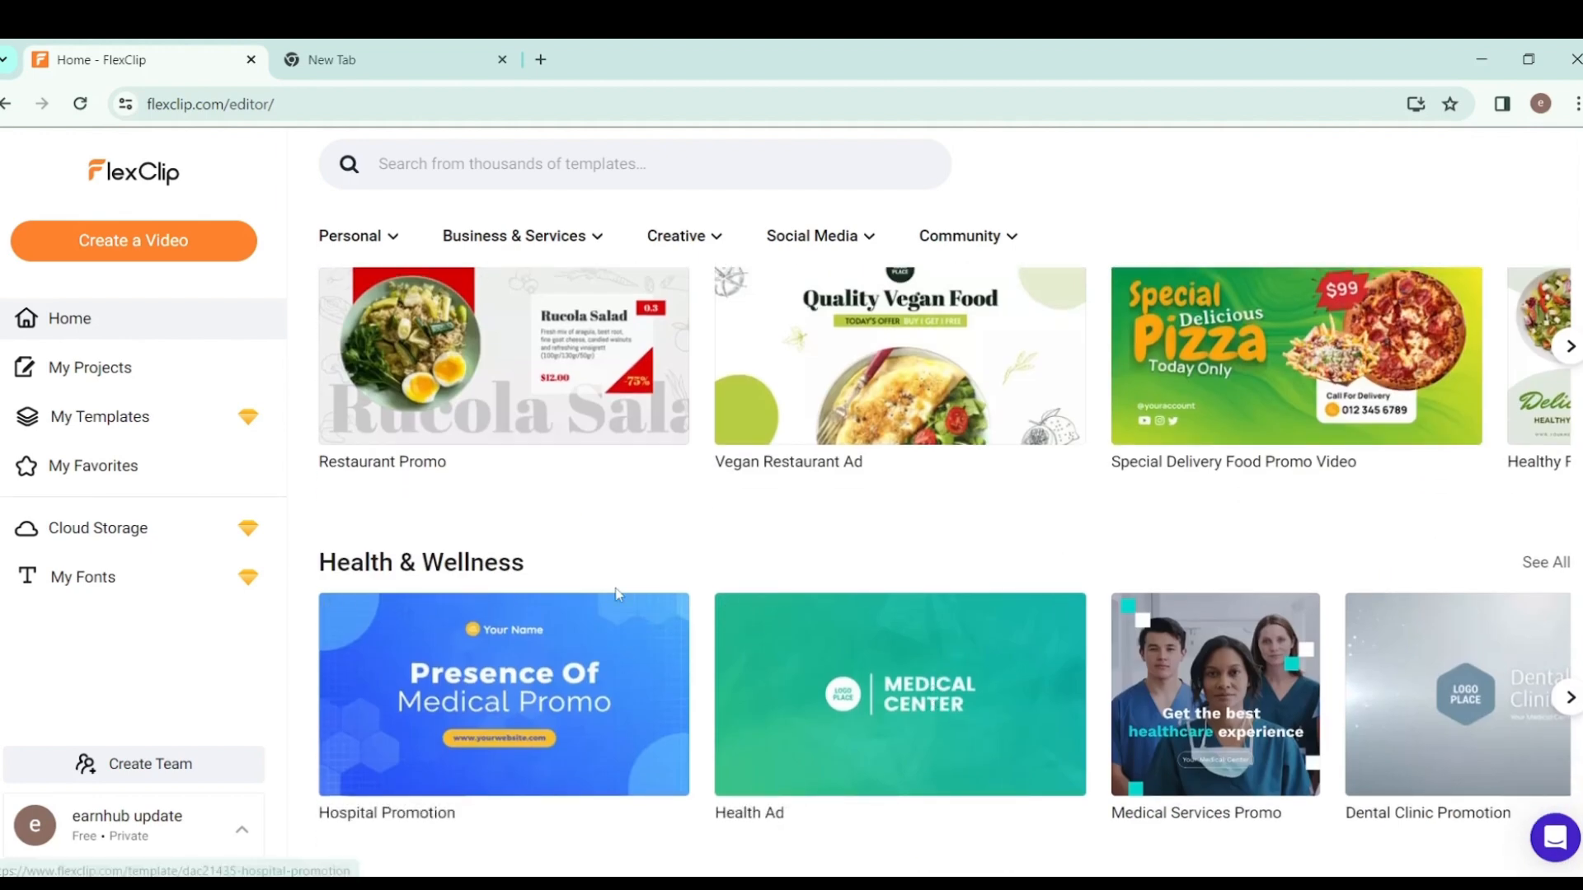
Step: Create a new FlexClip video project with the 16:9 ratio
scroll(528, 479, up, 20)
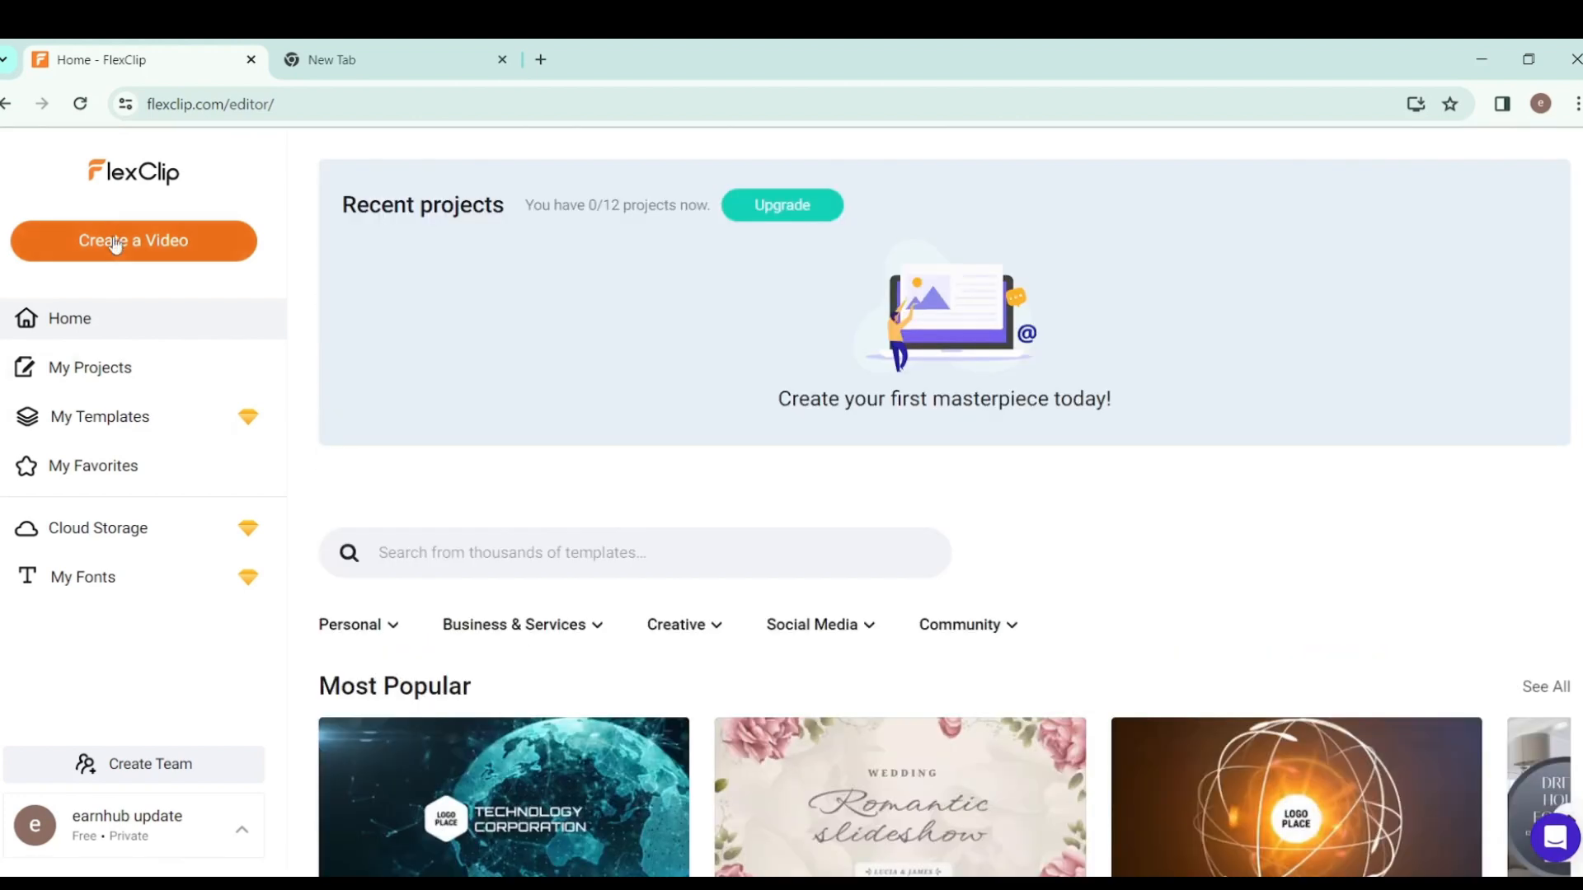
click(116, 244)
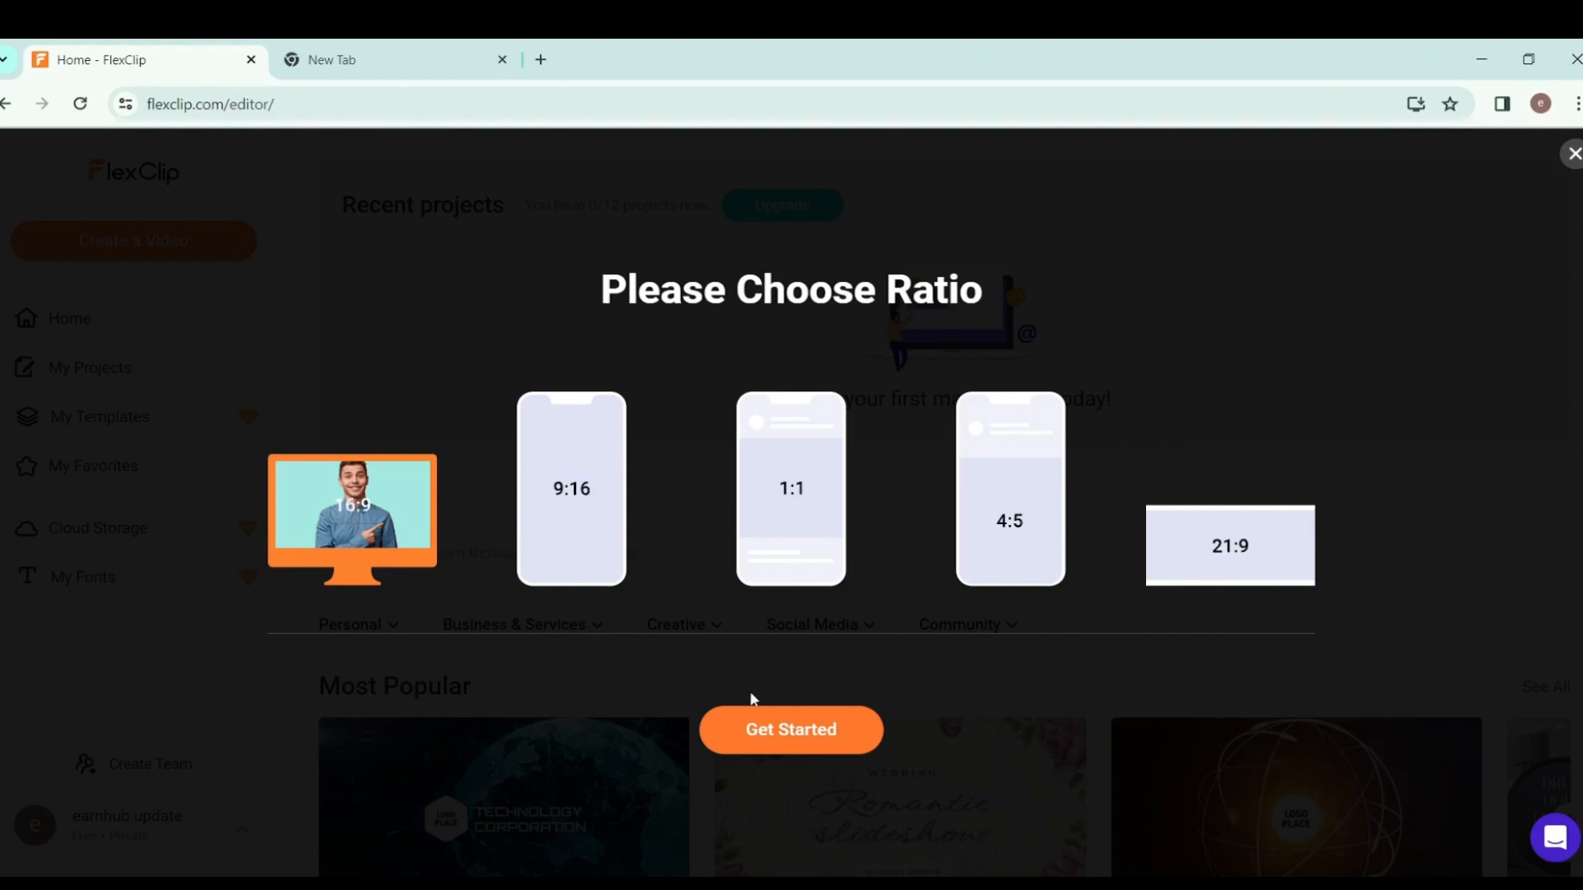
click(769, 732)
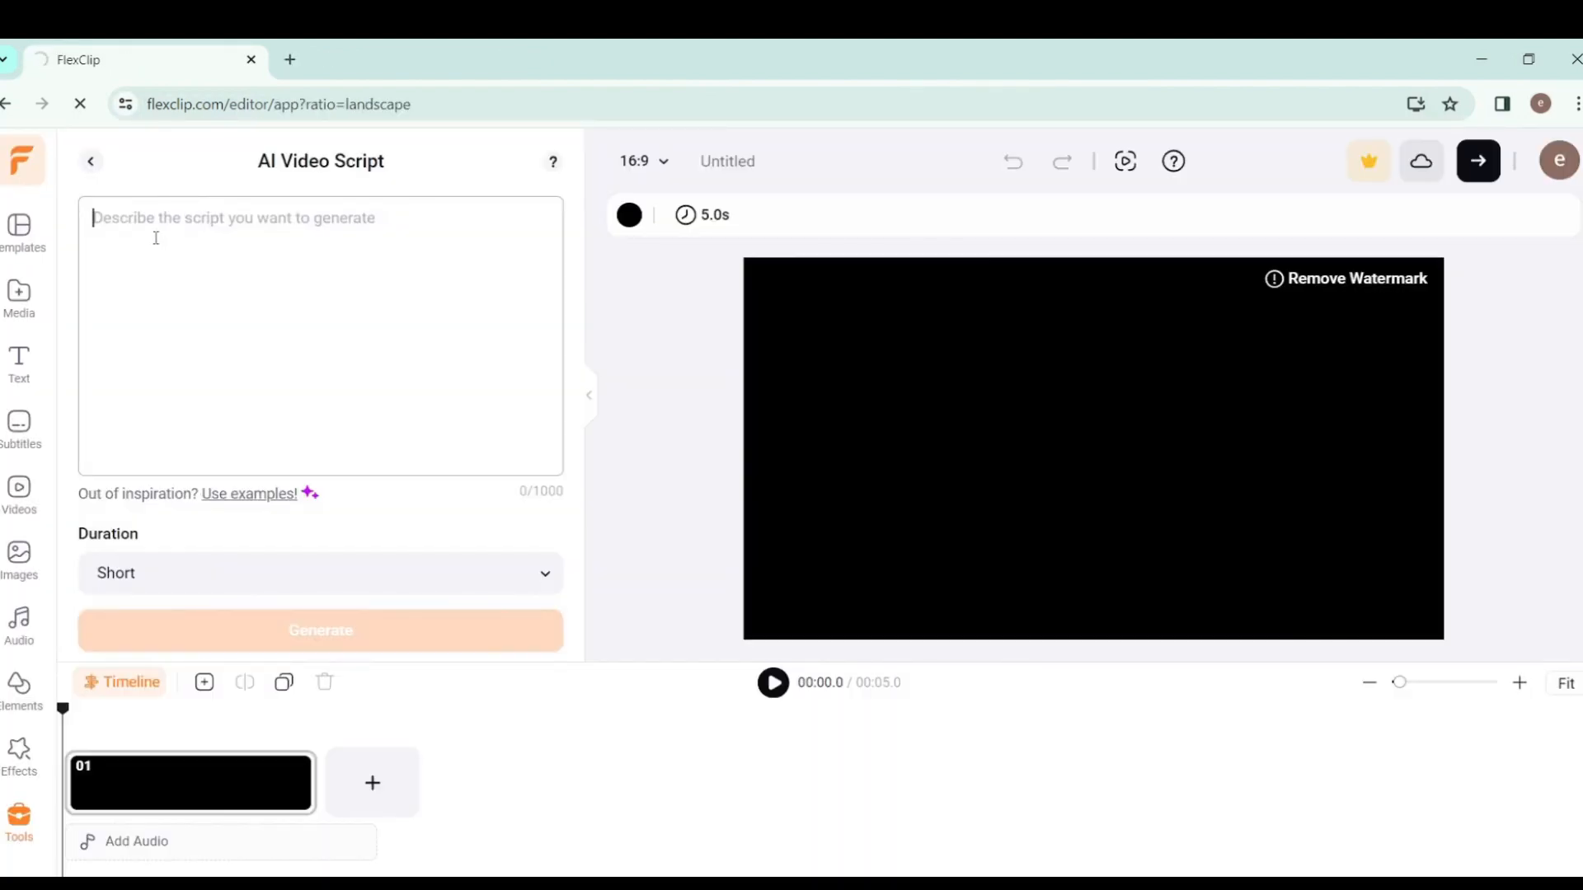
Step: Generate an AI video script from the copied ancient Egypt text with the duration set to Medium
right_click(156, 238)
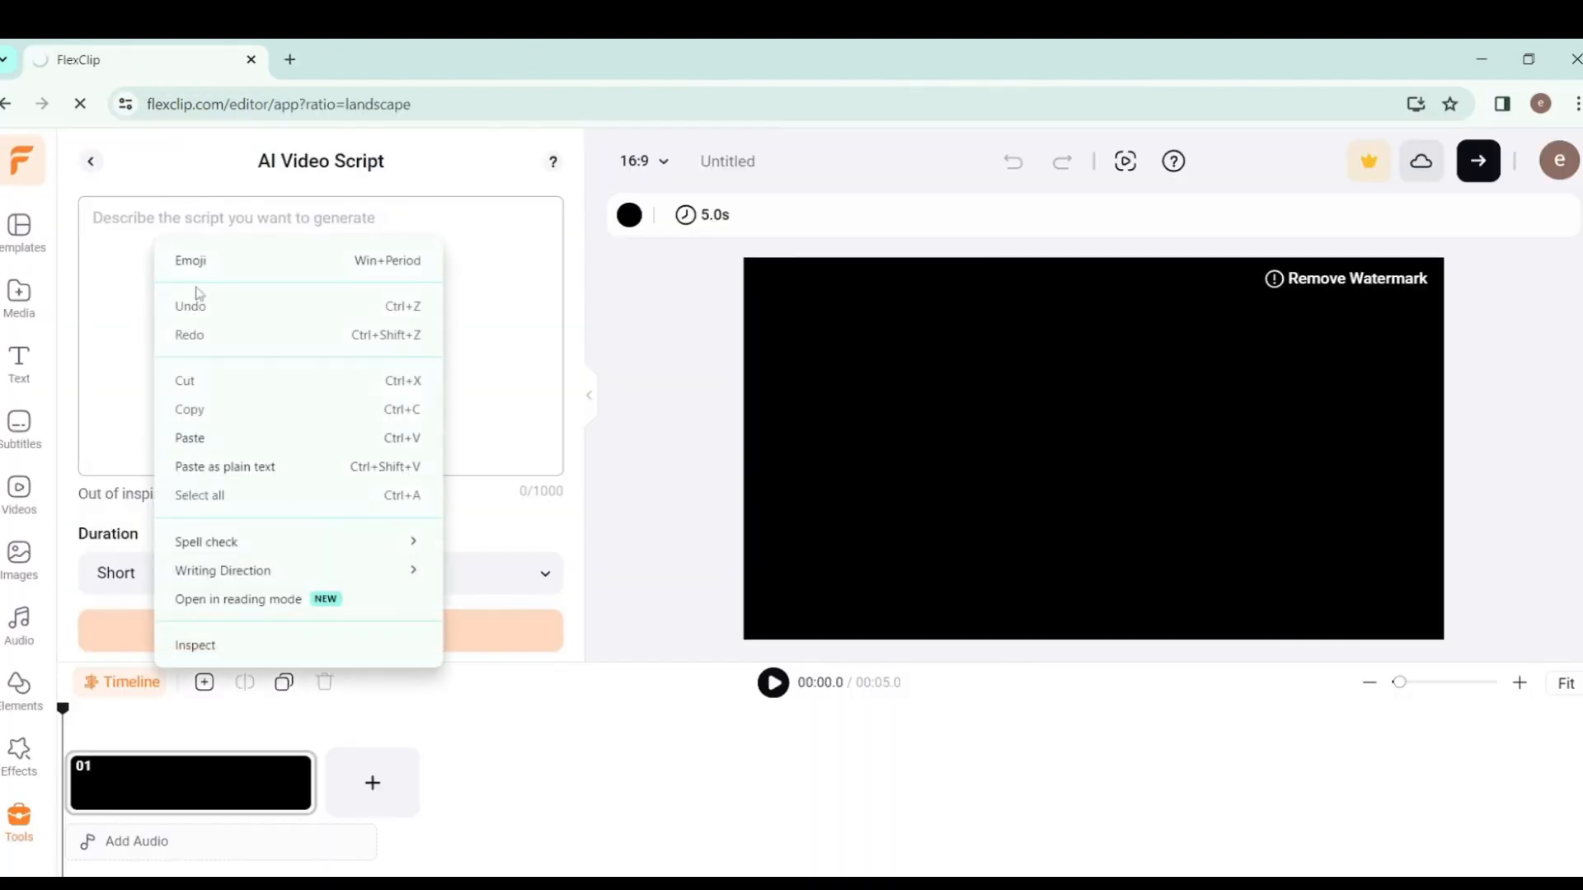
click(180, 443)
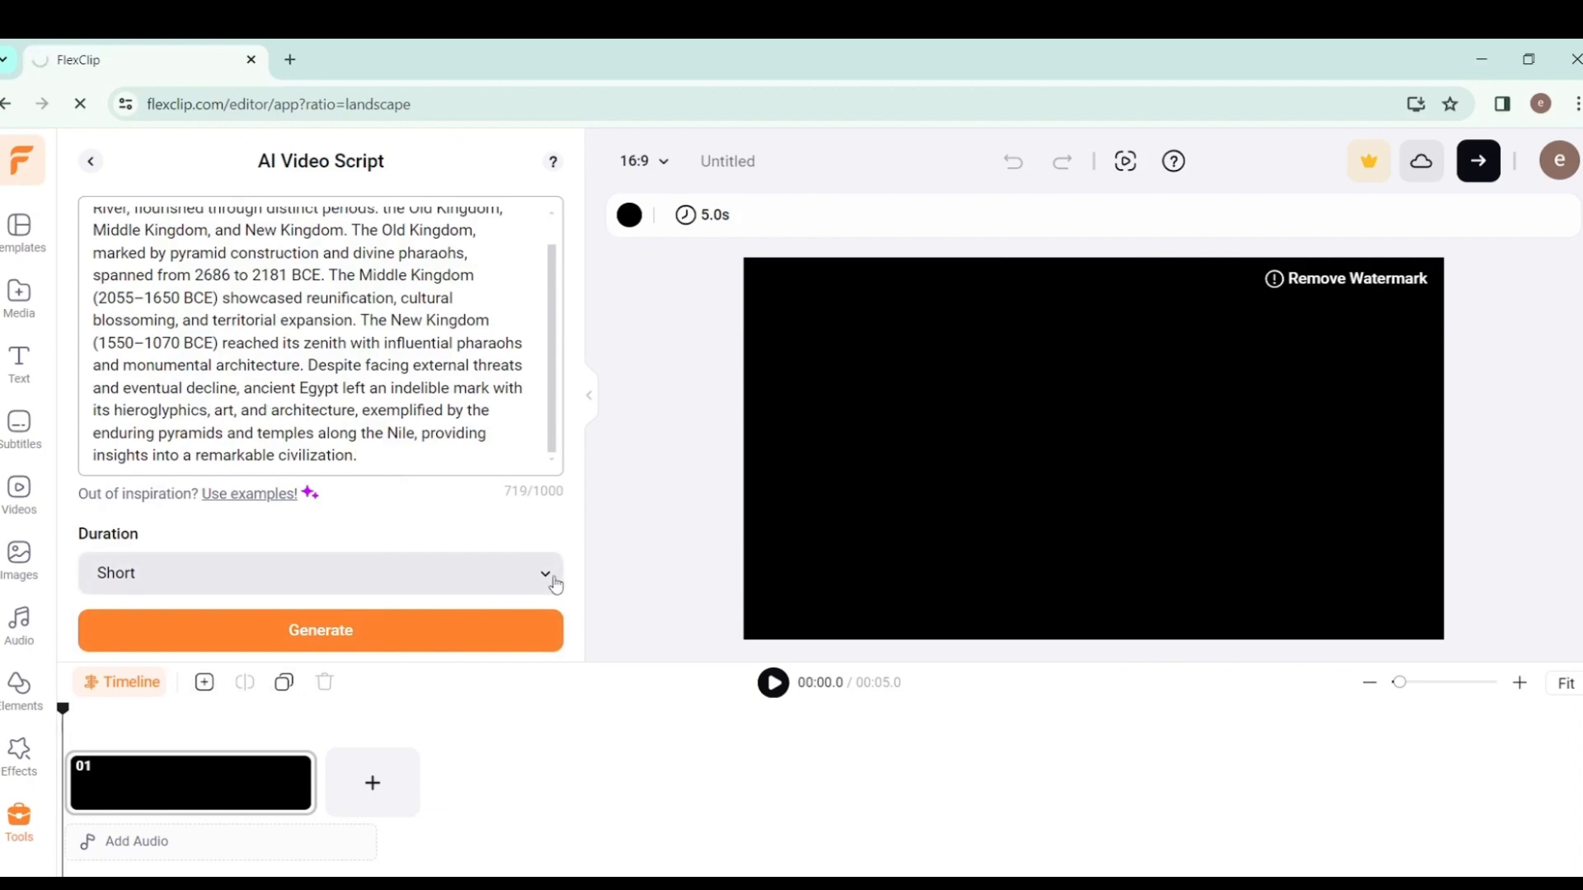
click(548, 574)
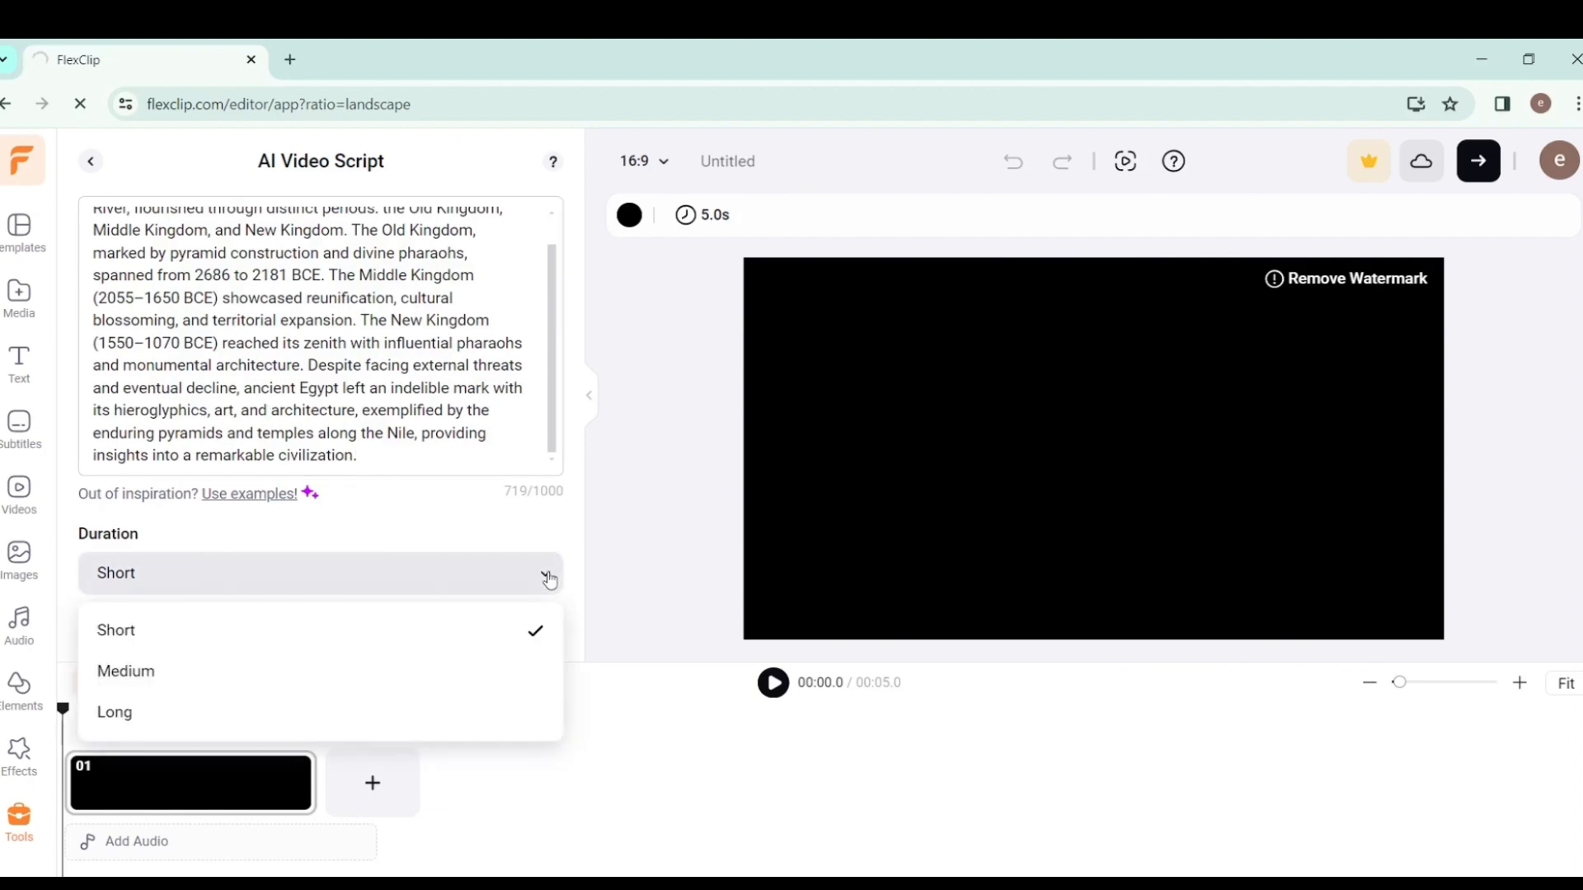
click(147, 673)
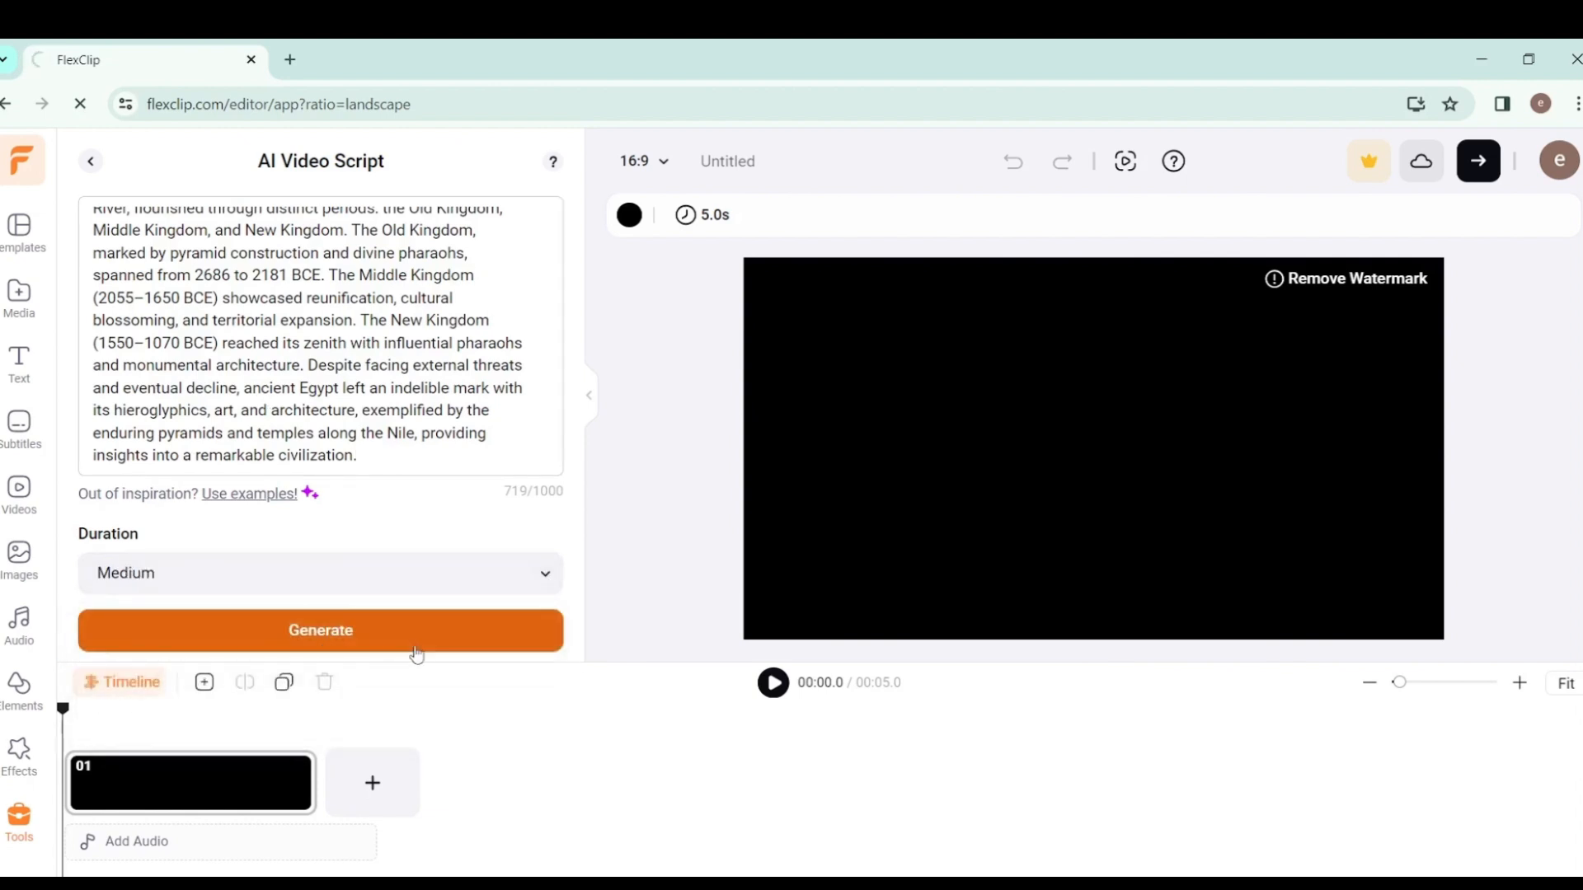
click(322, 640)
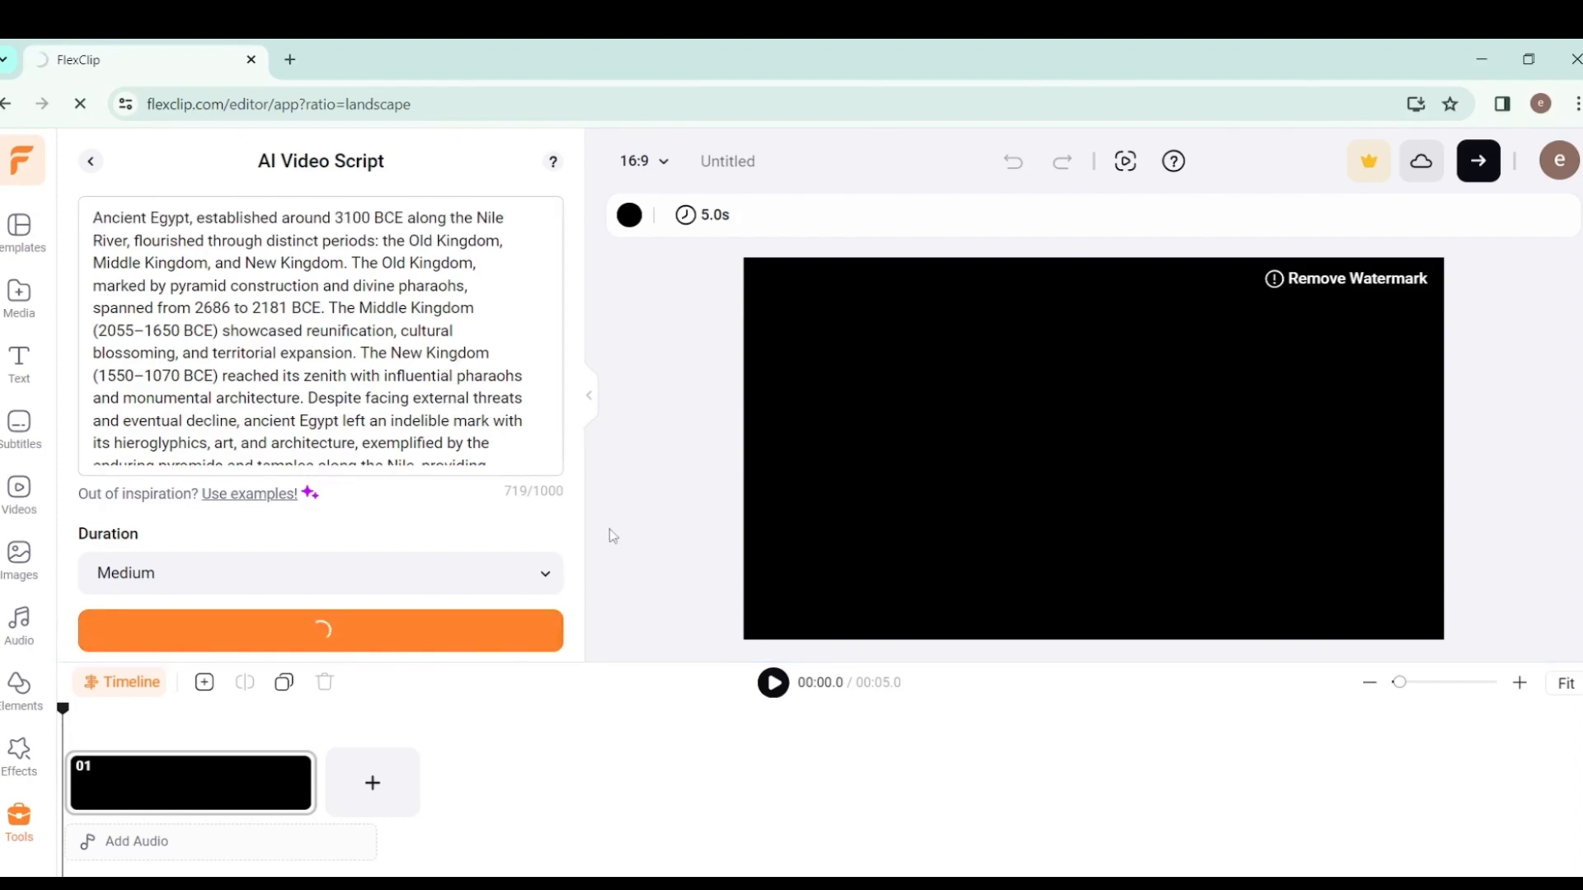
Step: Review the six AI text-to-video scenes, add them to the timeline and dismiss the Timeline Fit tip
mouse_move(1285, 284)
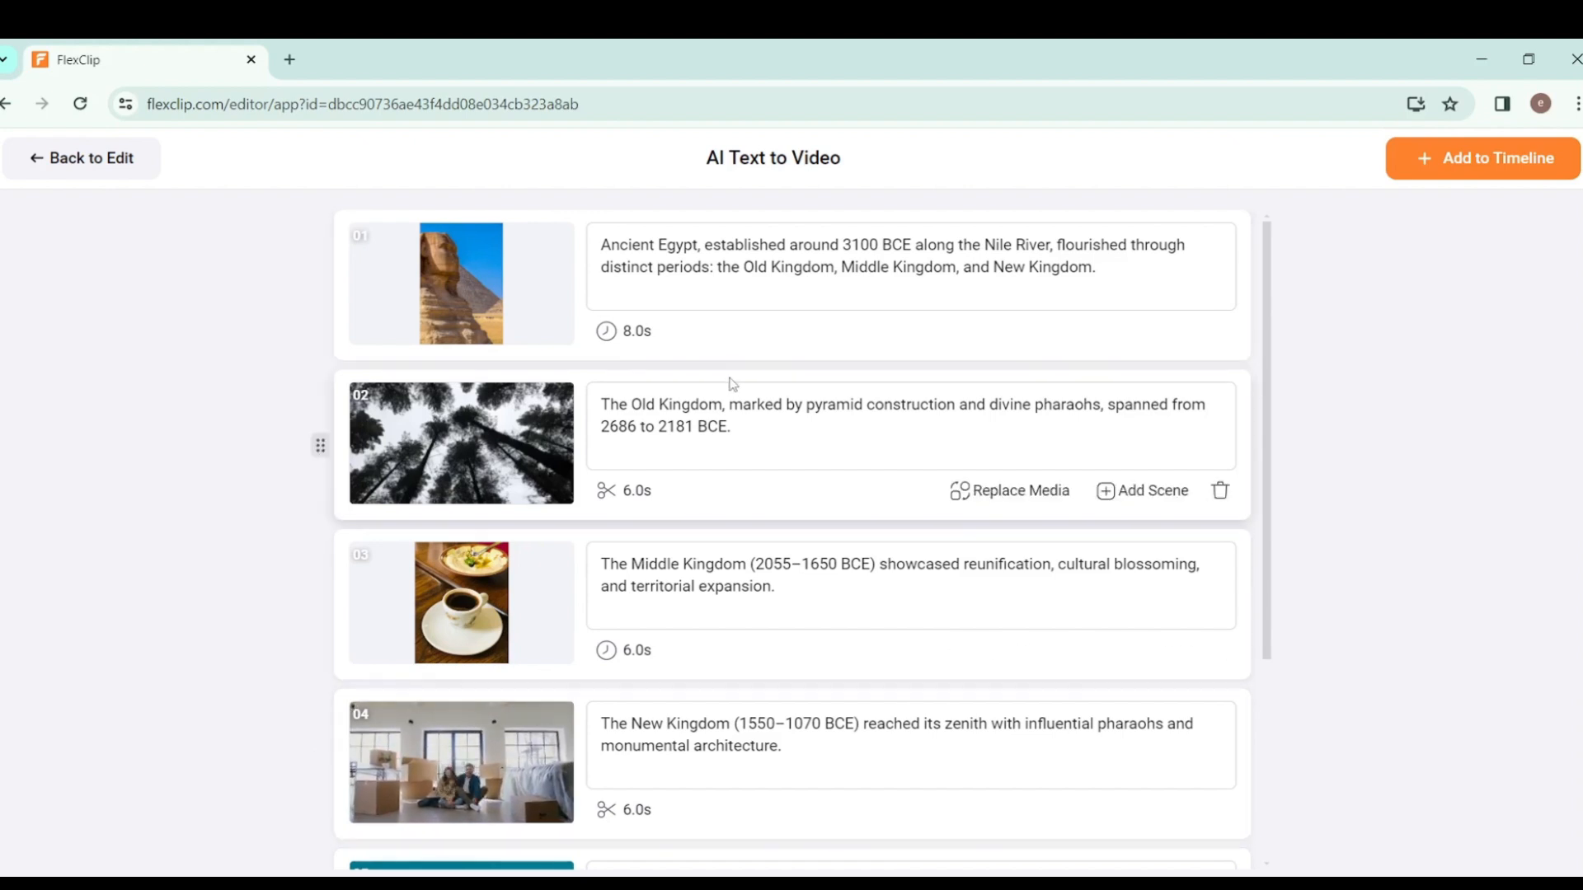
scroll(717, 521, down, 4)
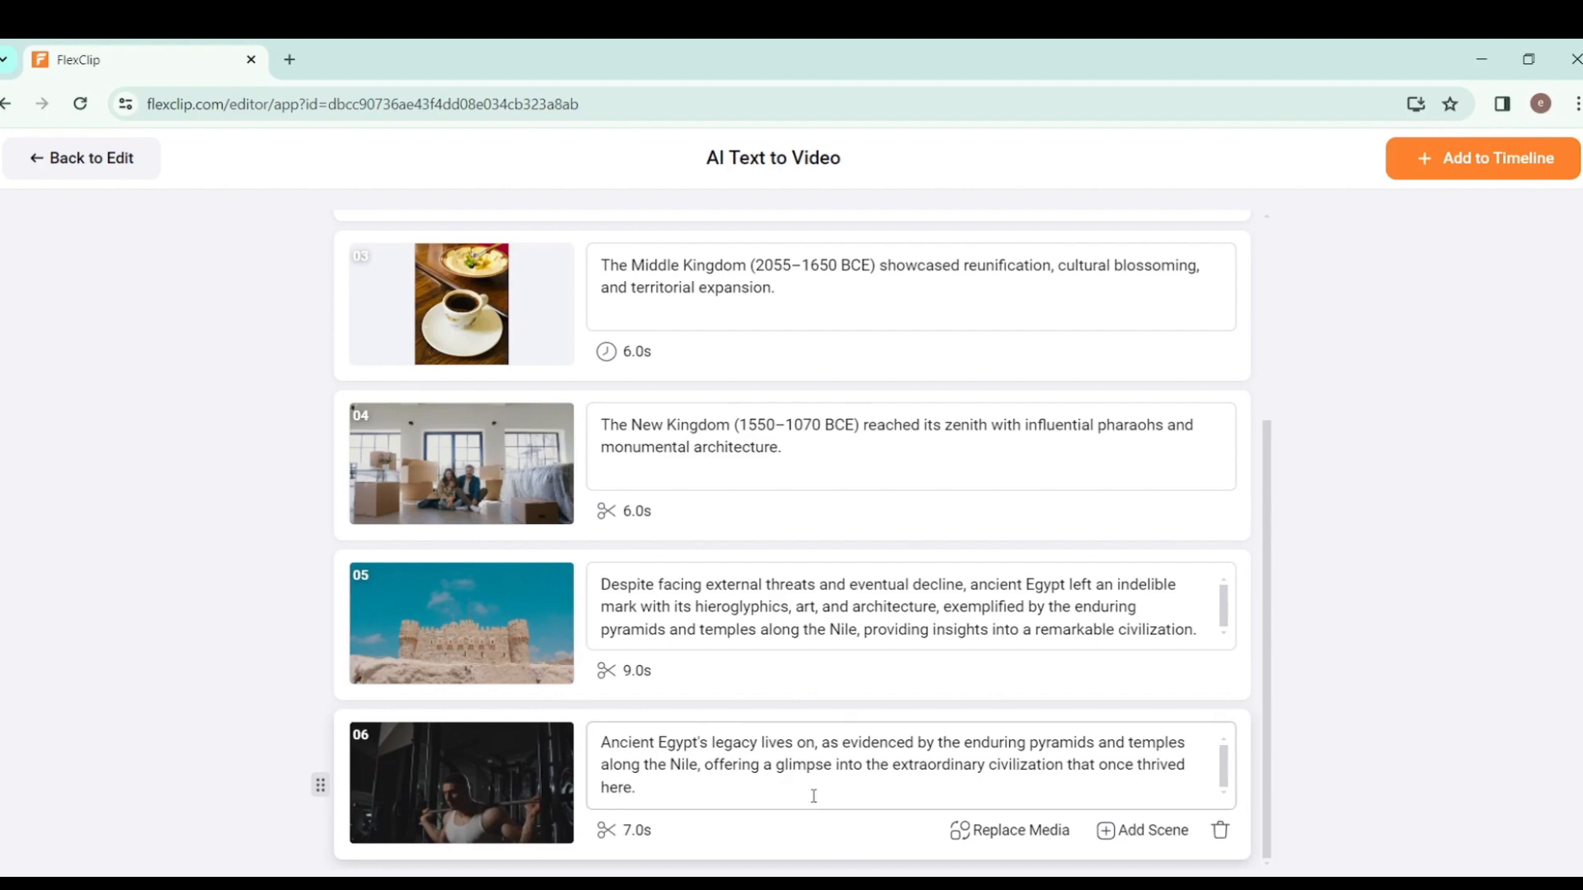
scroll(815, 402, up, 4)
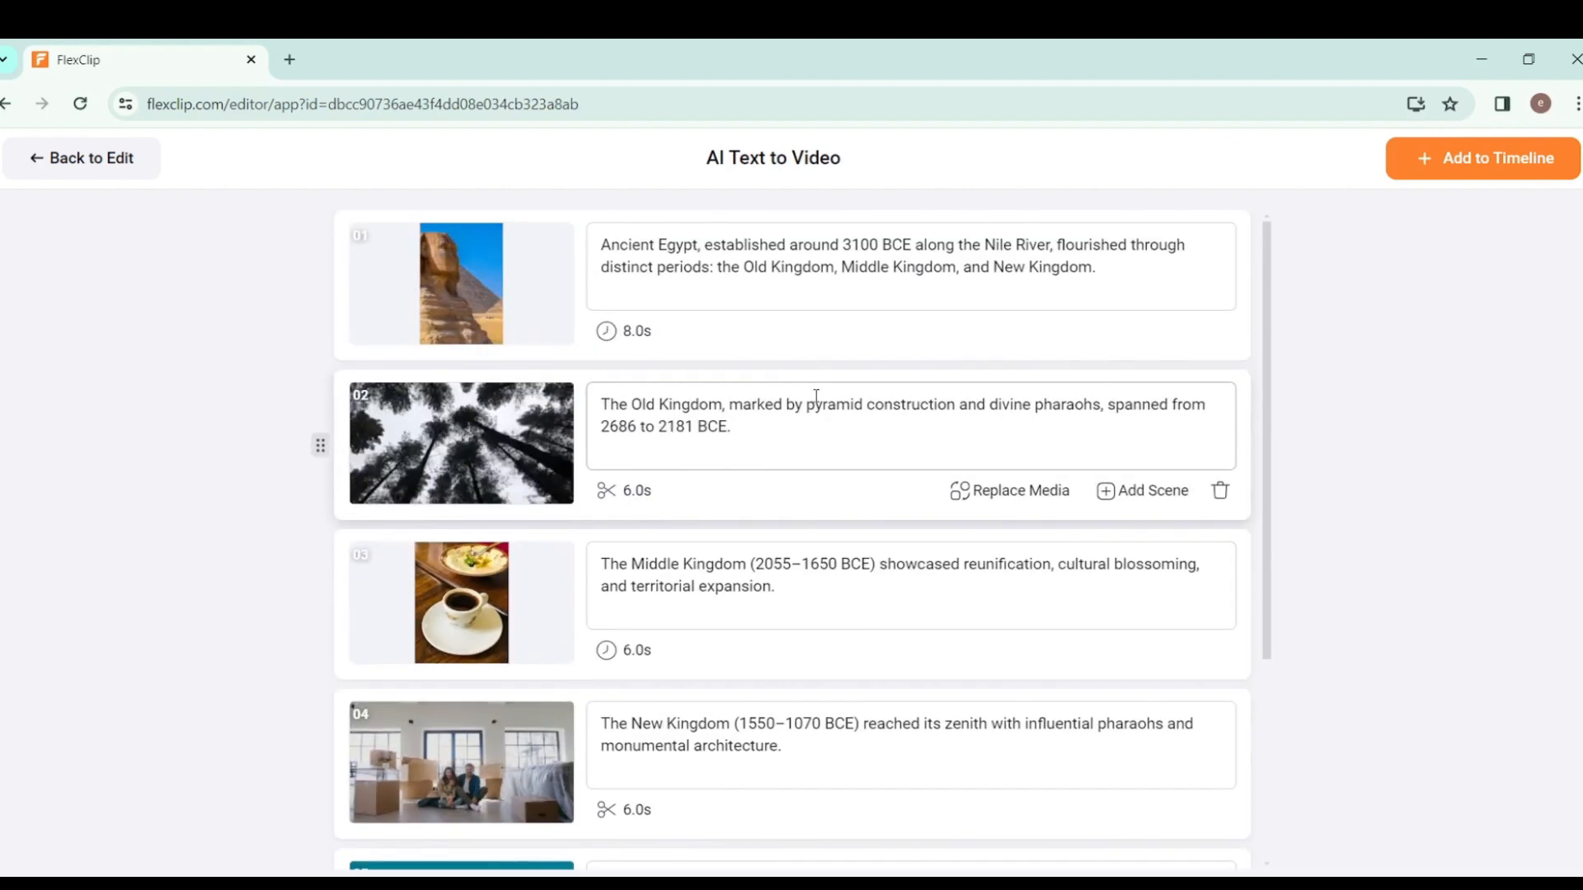
scroll(817, 398, down, 4)
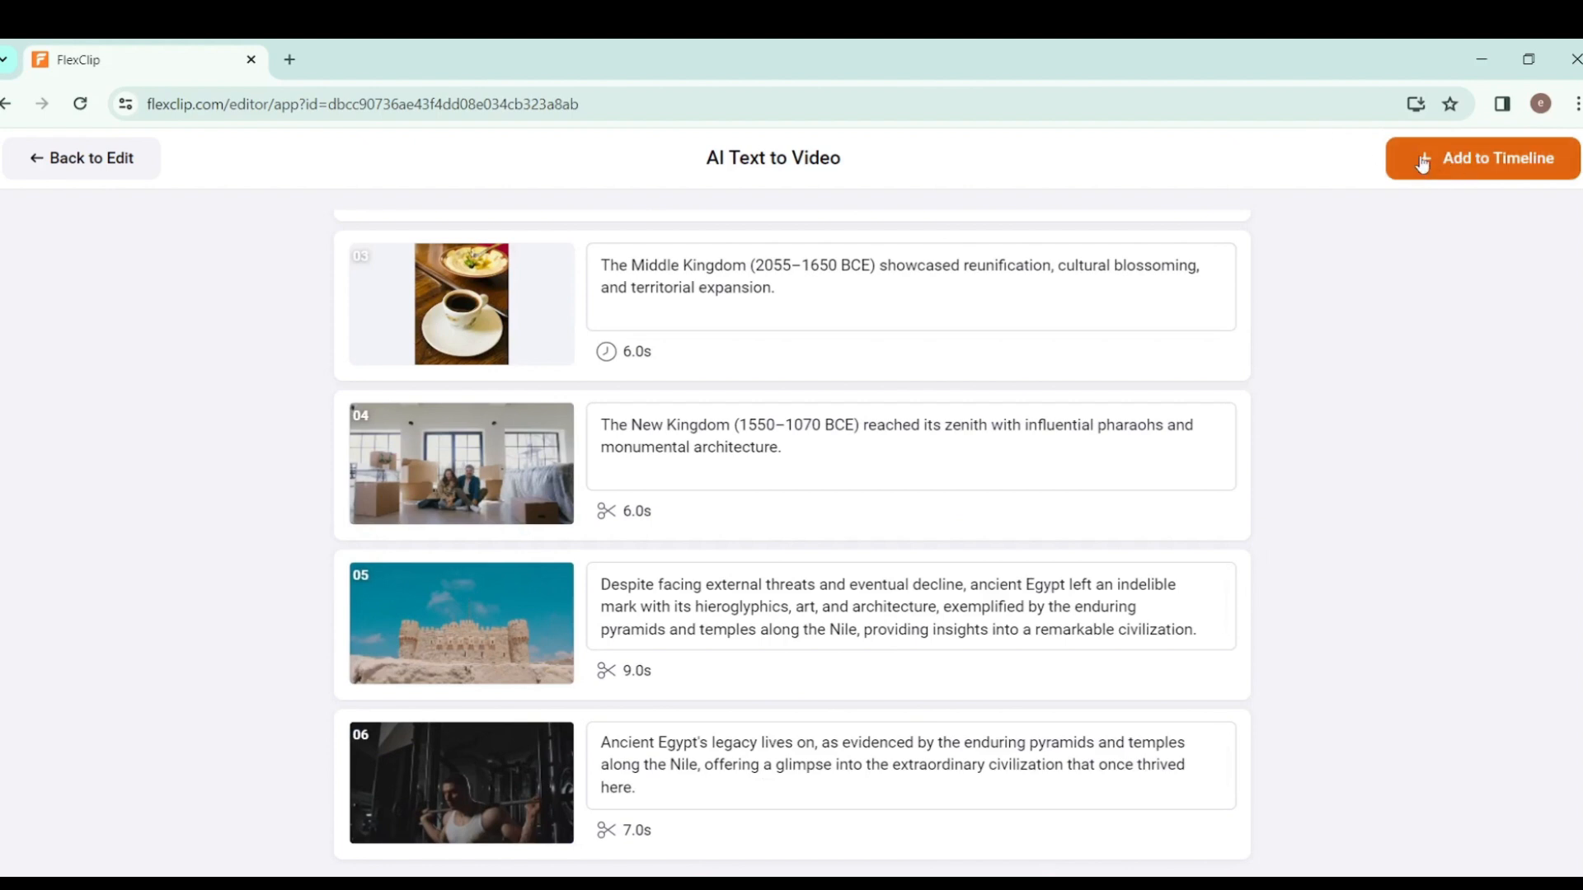
click(1423, 164)
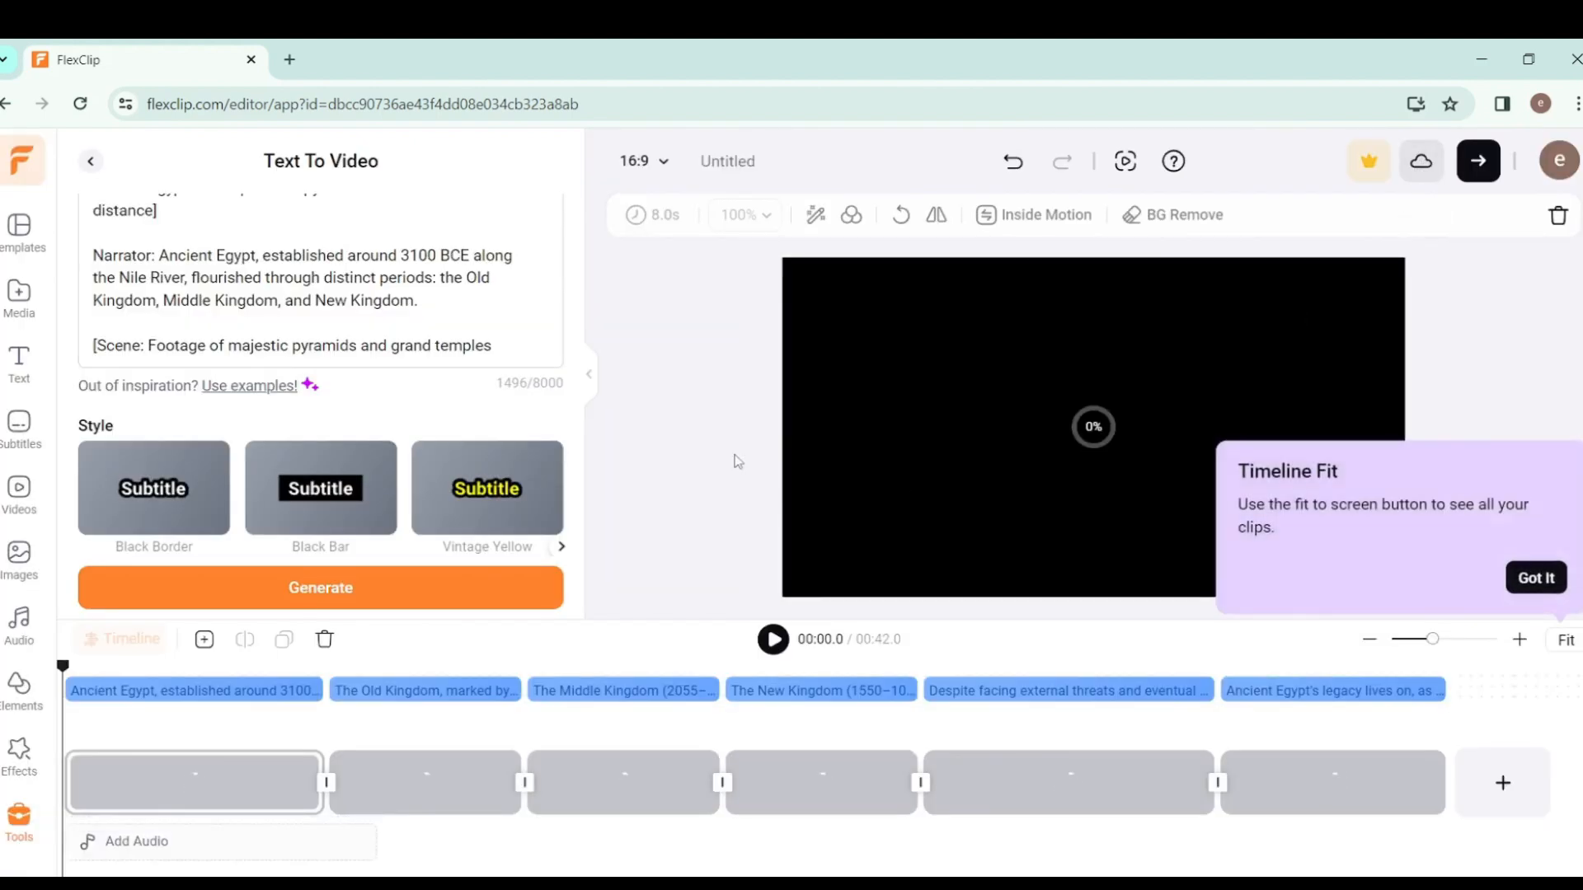
click(1536, 580)
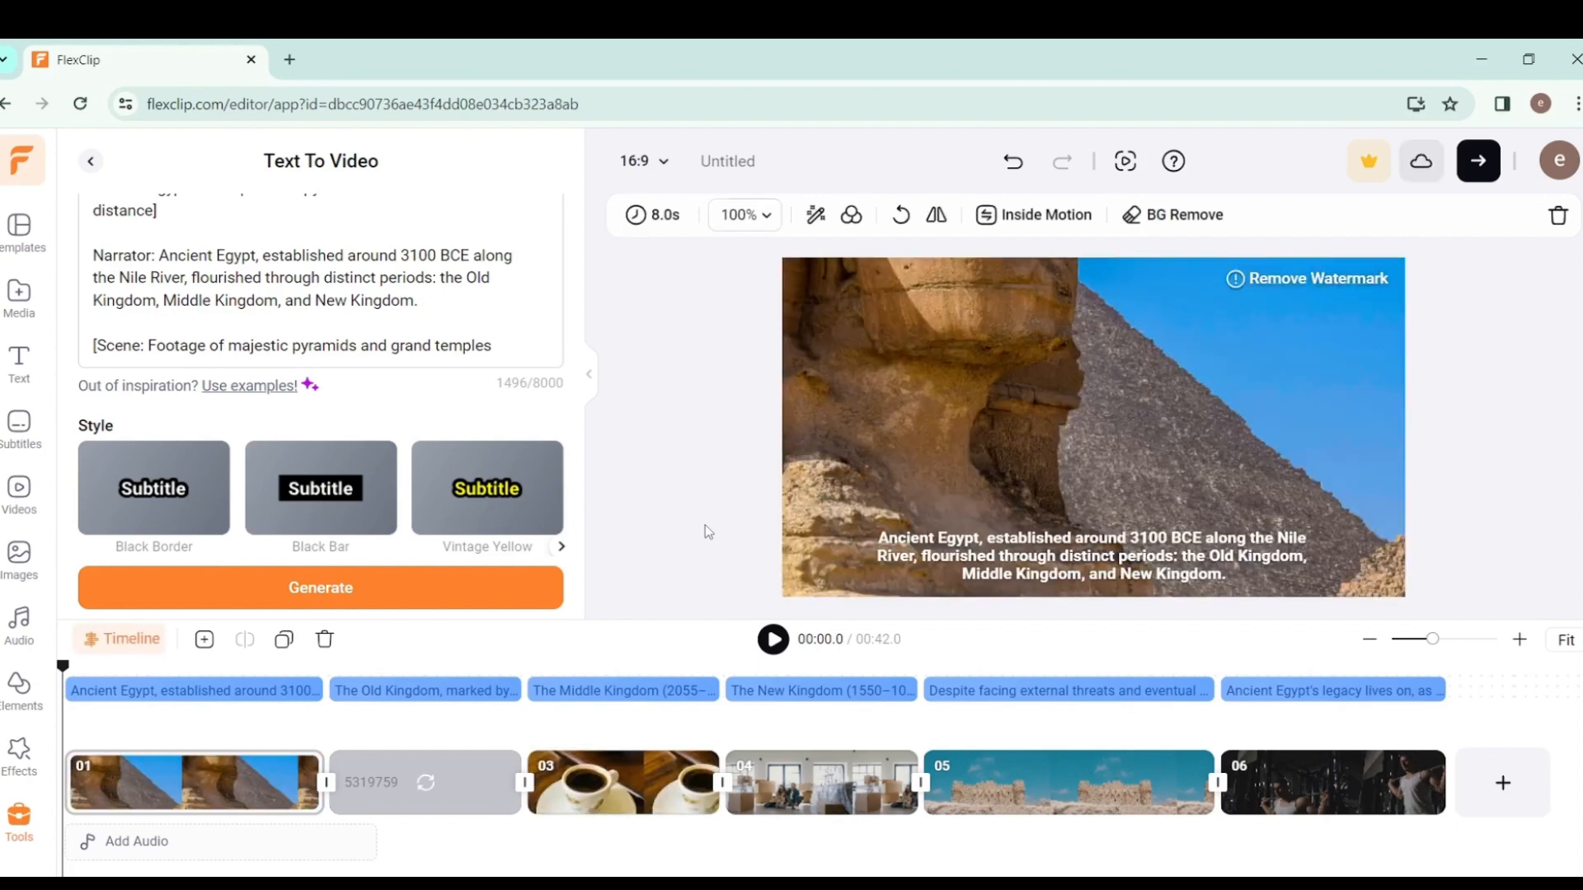
Step: Preview the assembled video and reload the missing scene 02 clip
click(773, 643)
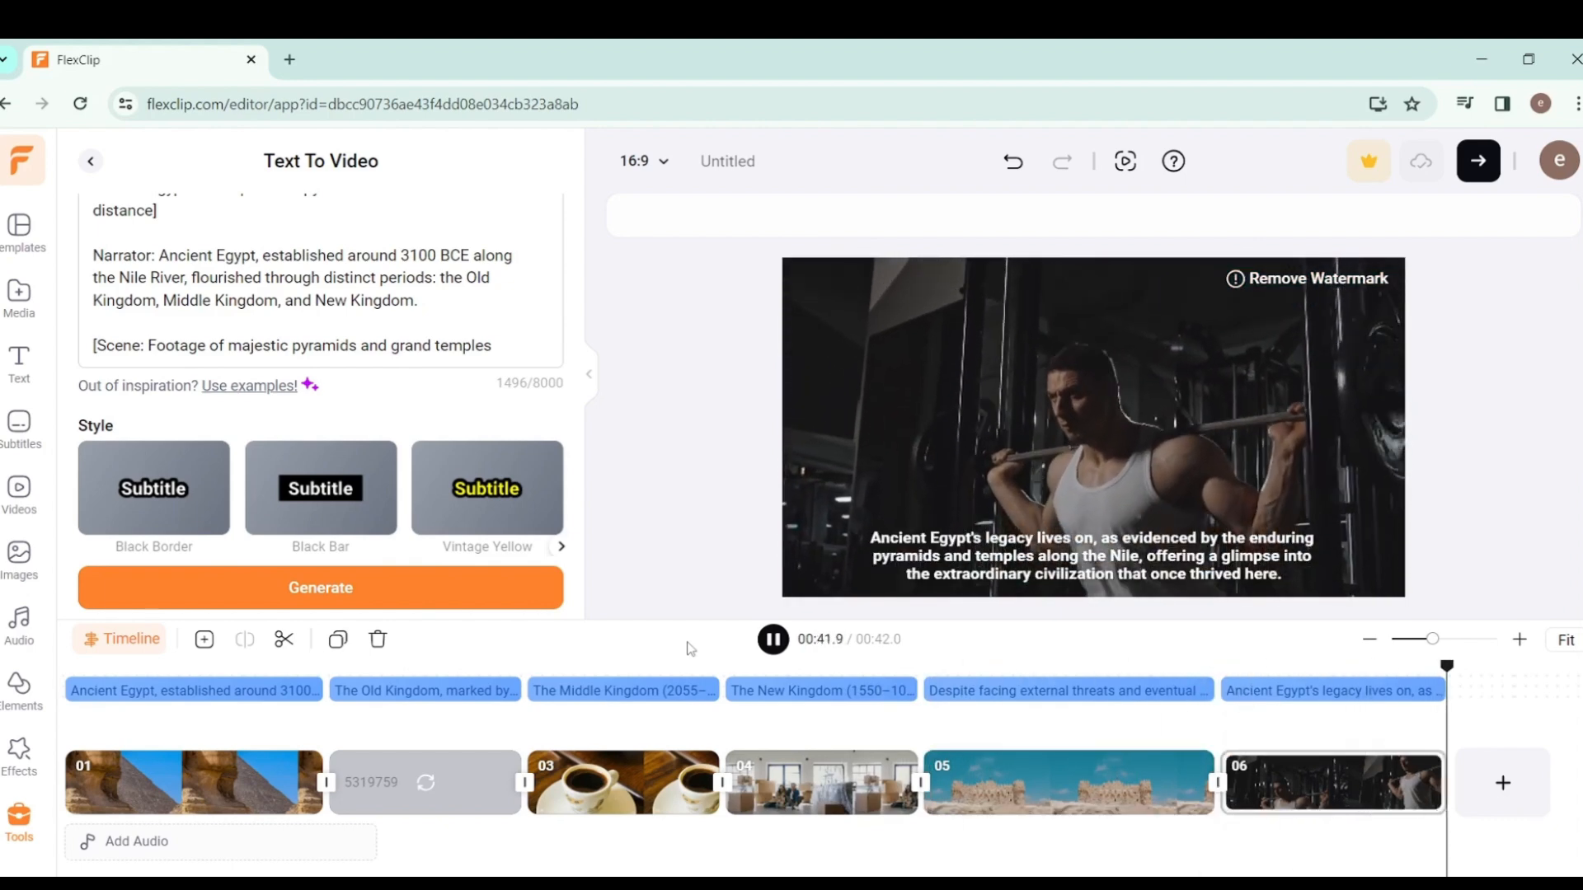
click(423, 779)
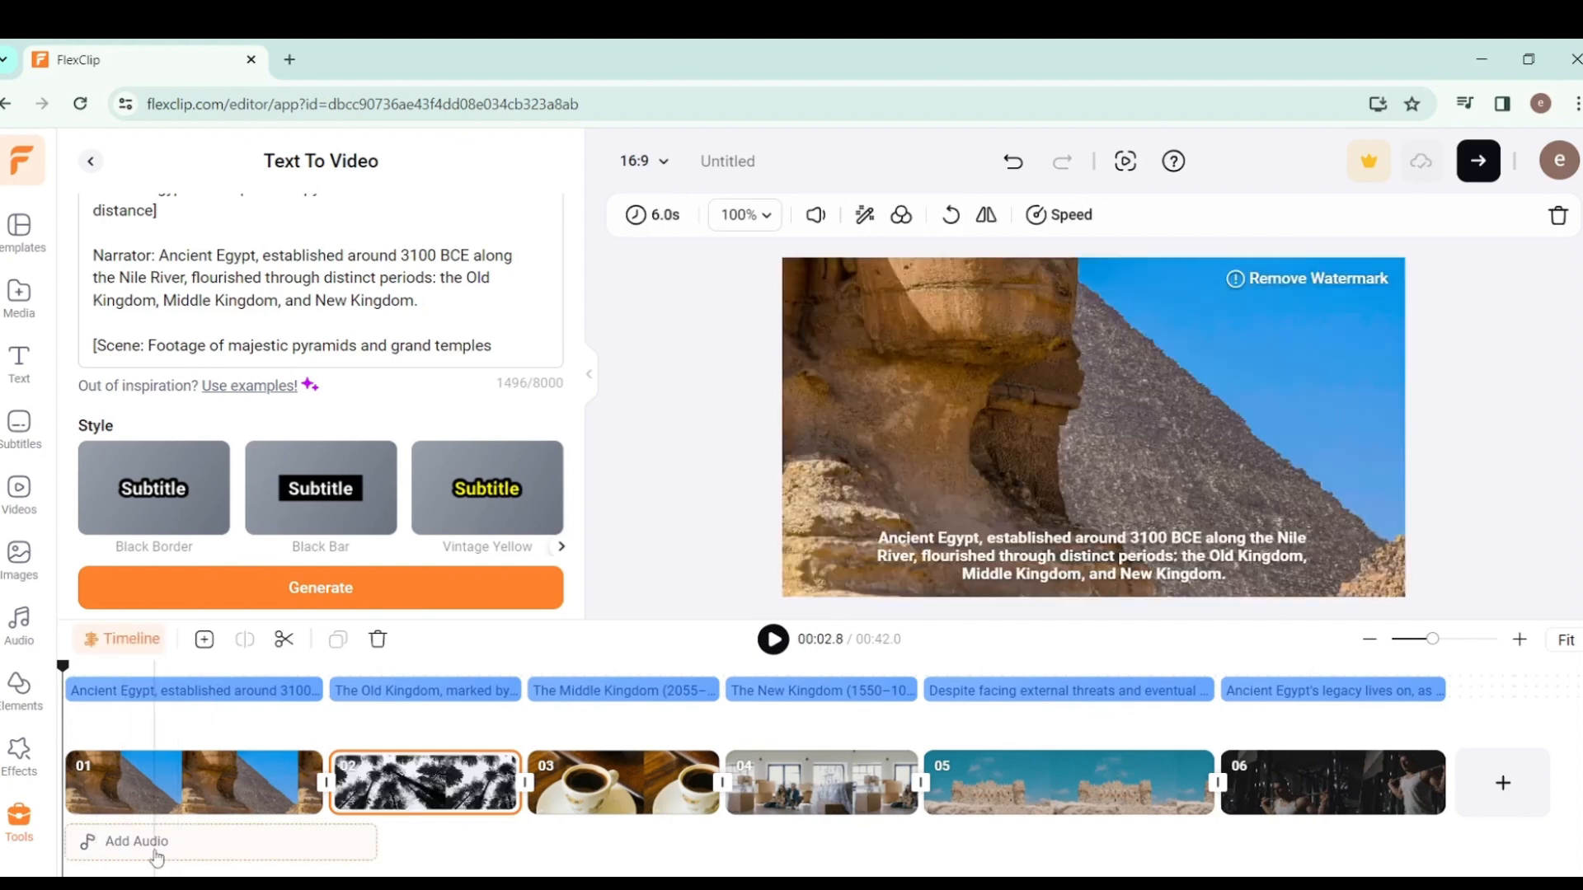
click(767, 642)
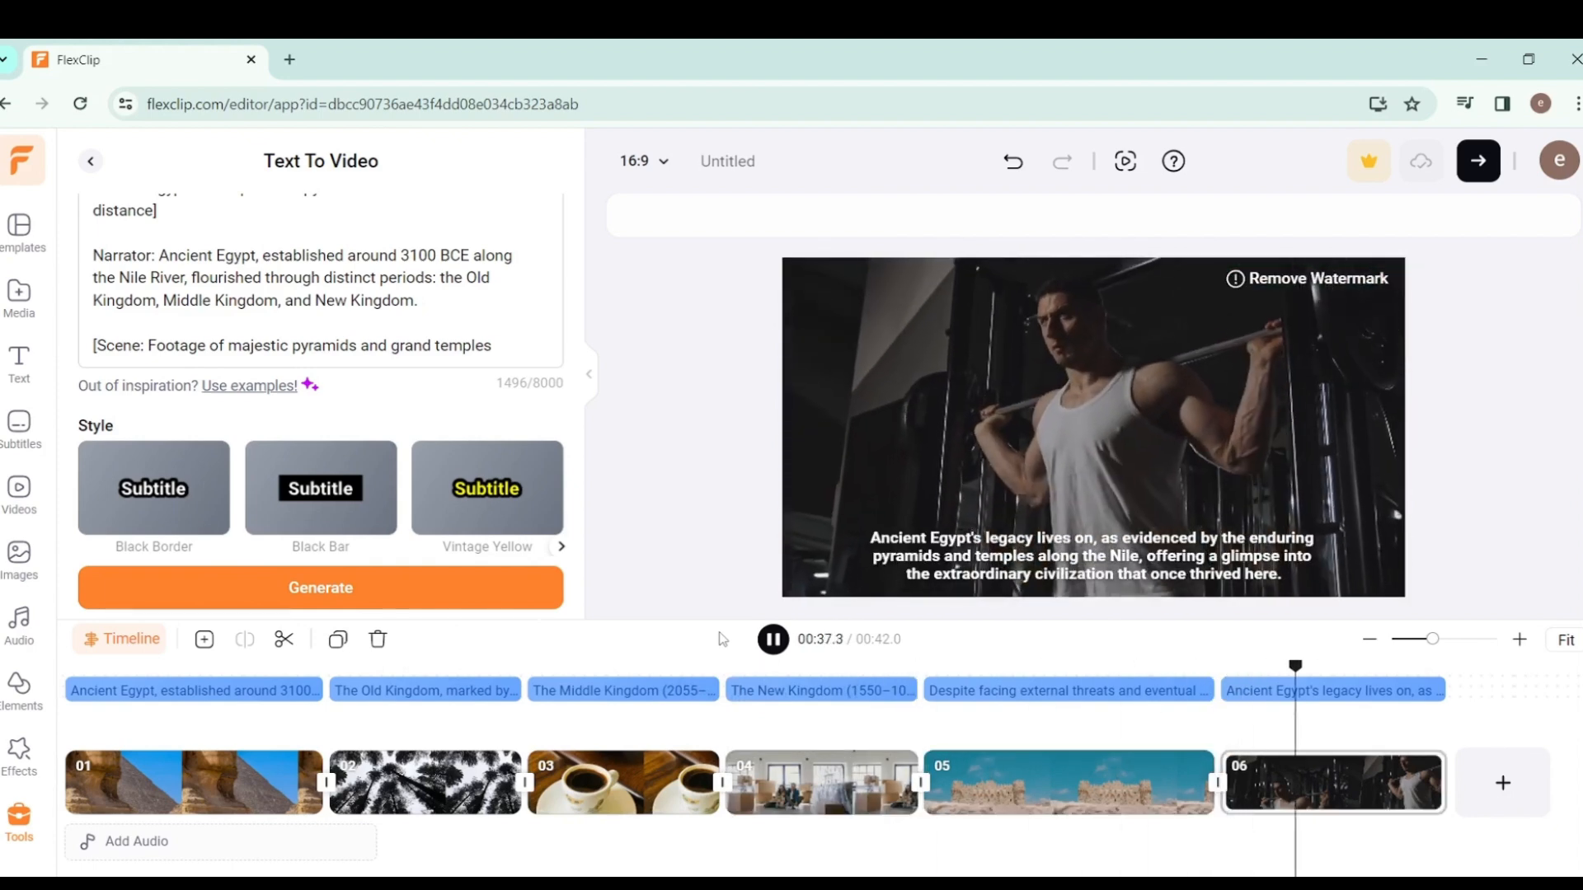
Step: Add a Slide transition between scenes 01 and 02 and a Fade transition between scenes 02 and 03
click(326, 782)
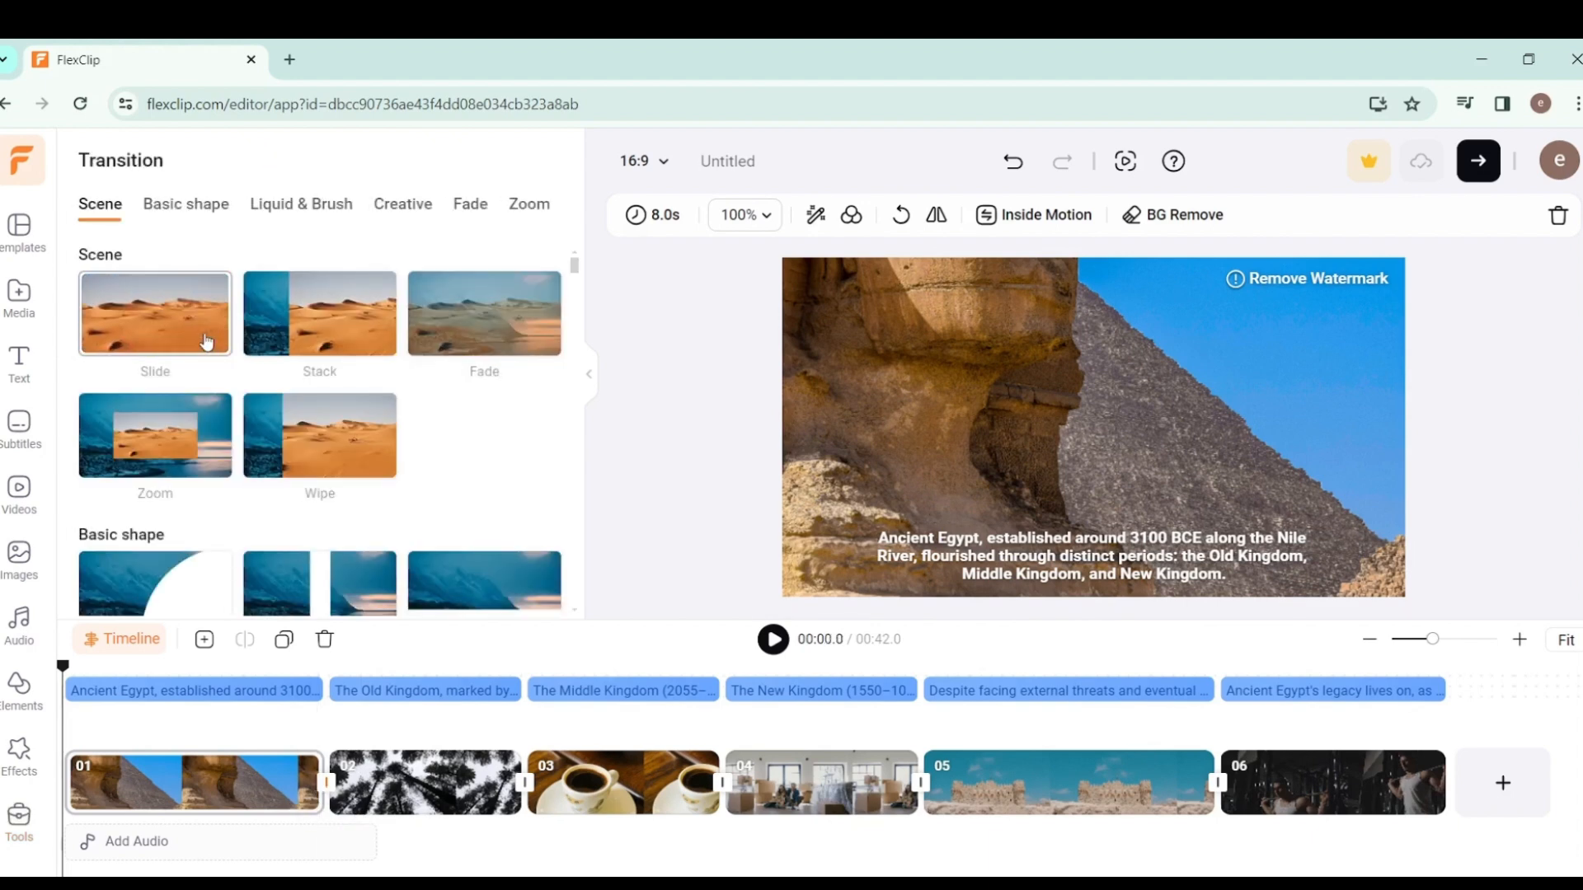
click(190, 342)
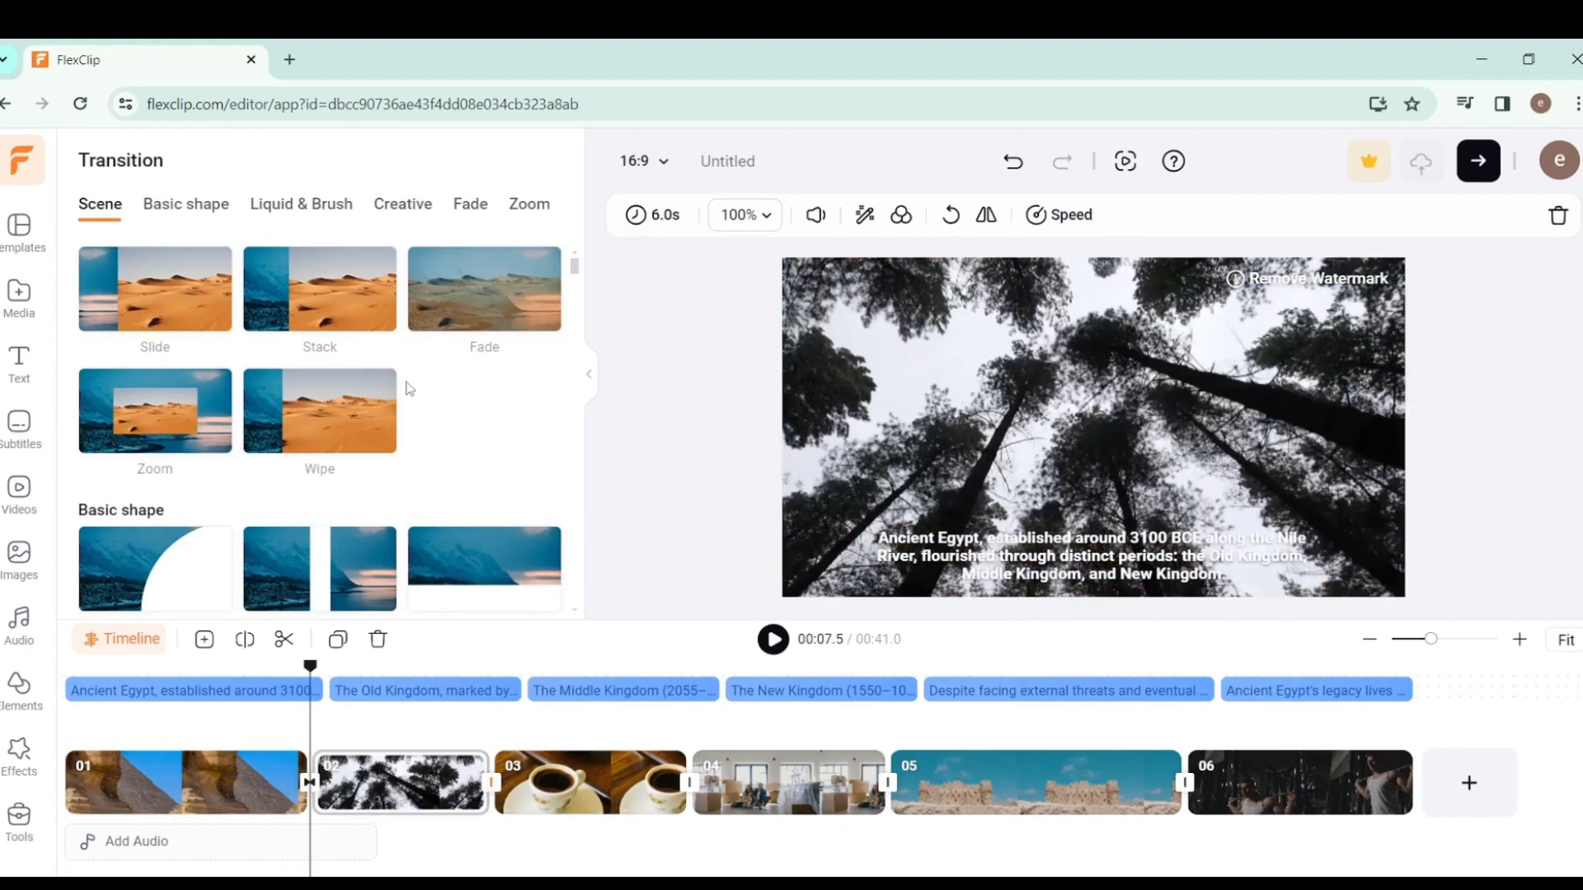
scroll(402, 453, down, 5)
scroll(402, 453, down, 6)
scroll(403, 453, up, 4)
scroll(403, 452, down, 2)
scroll(401, 452, up, 7)
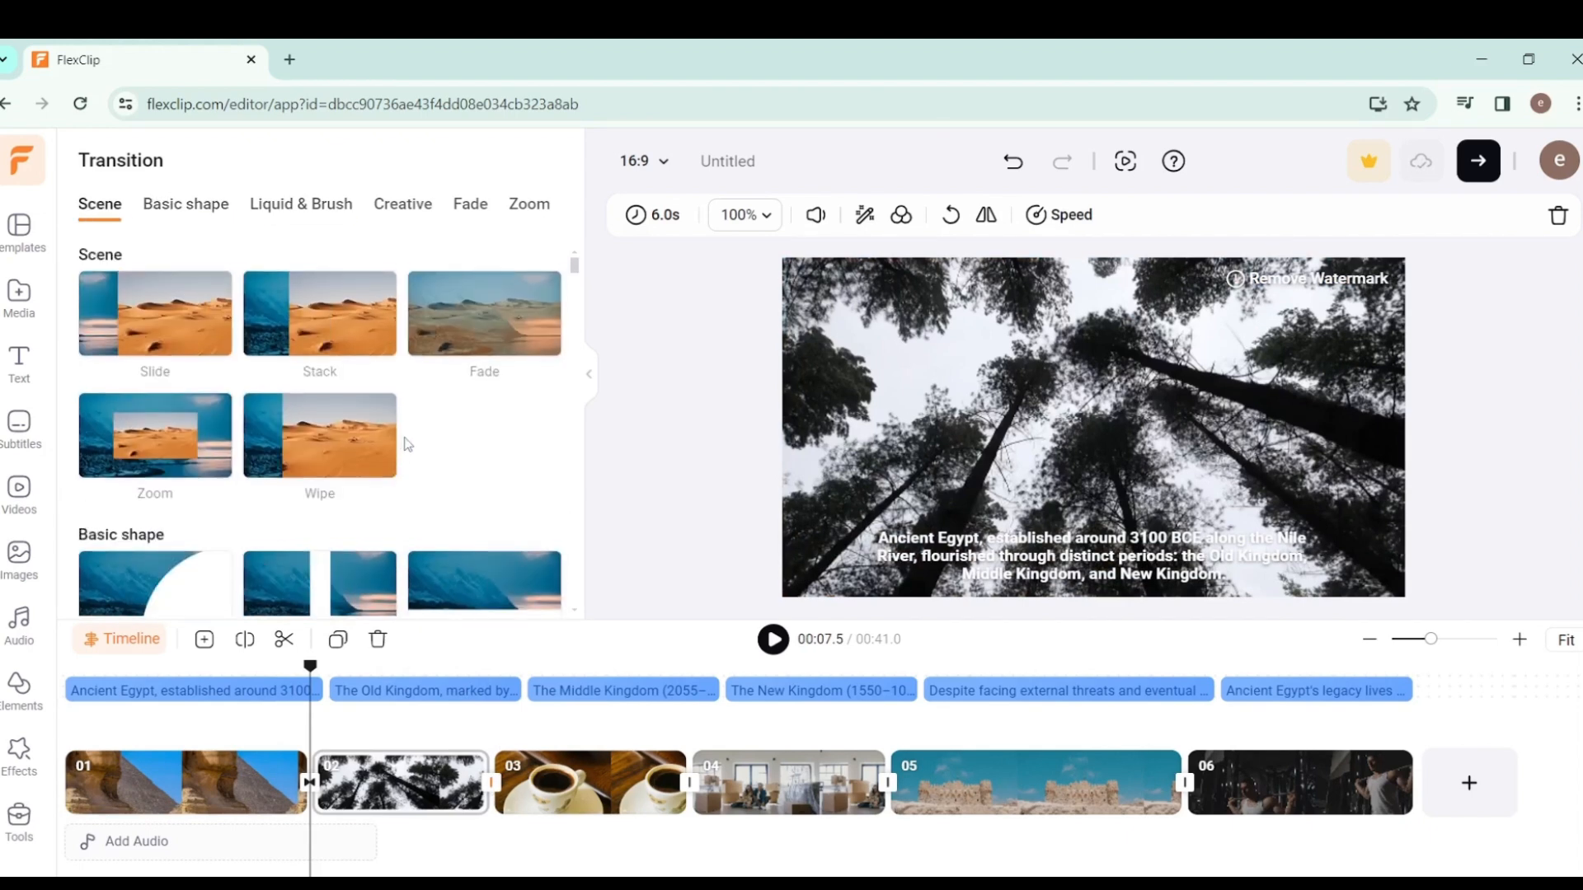
click(484, 290)
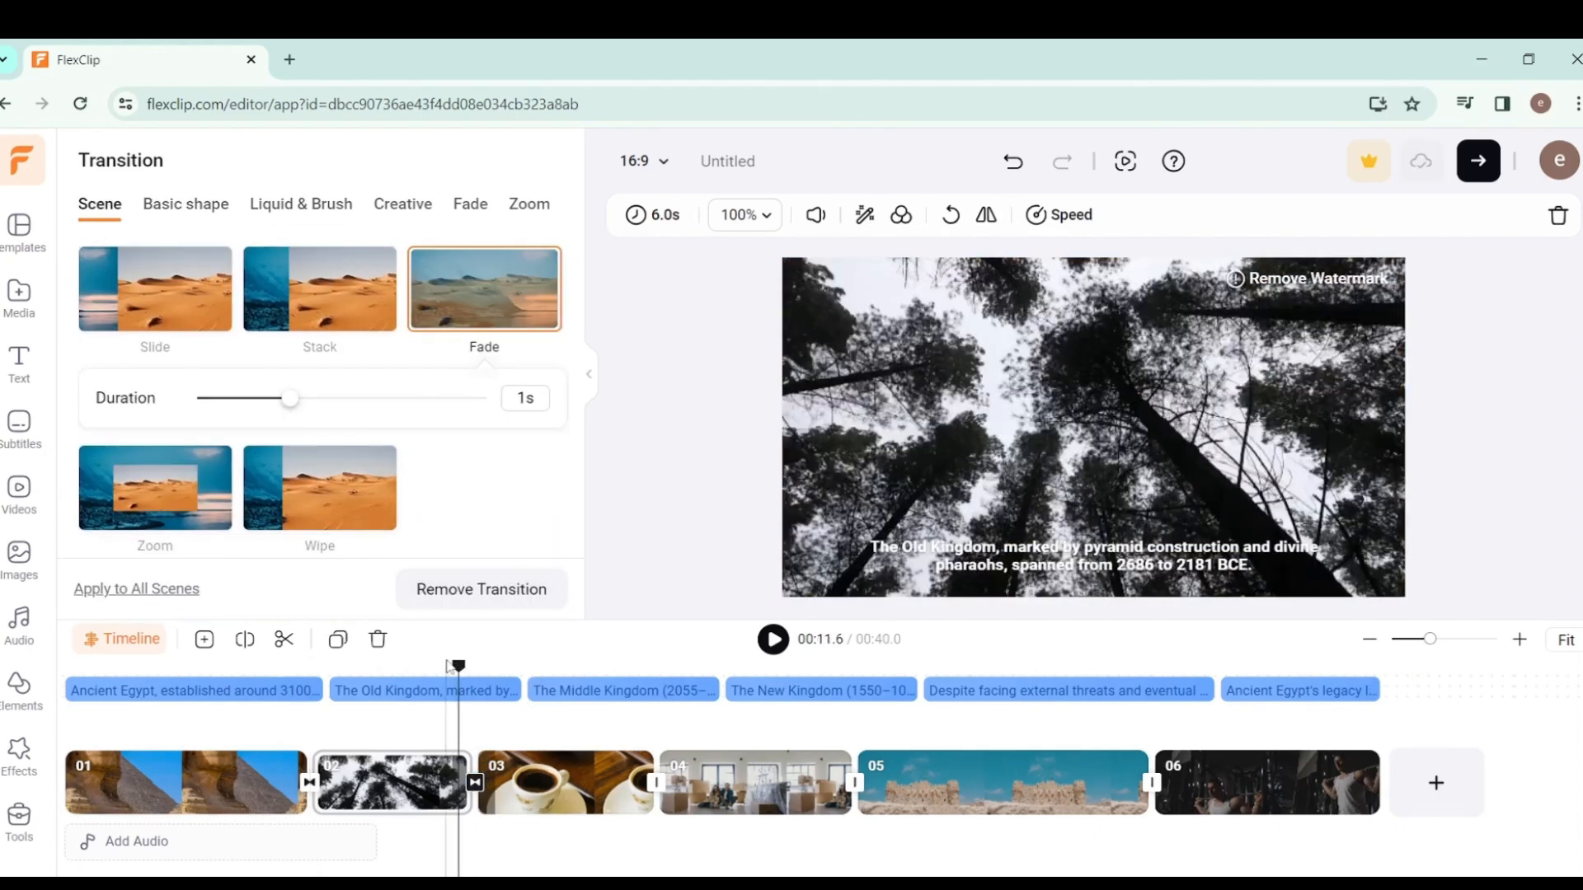
Step: Add a Wipe transition between scenes 04 and 05 and a Zoom transition between scenes 05 and 06
click(855, 781)
click(320, 410)
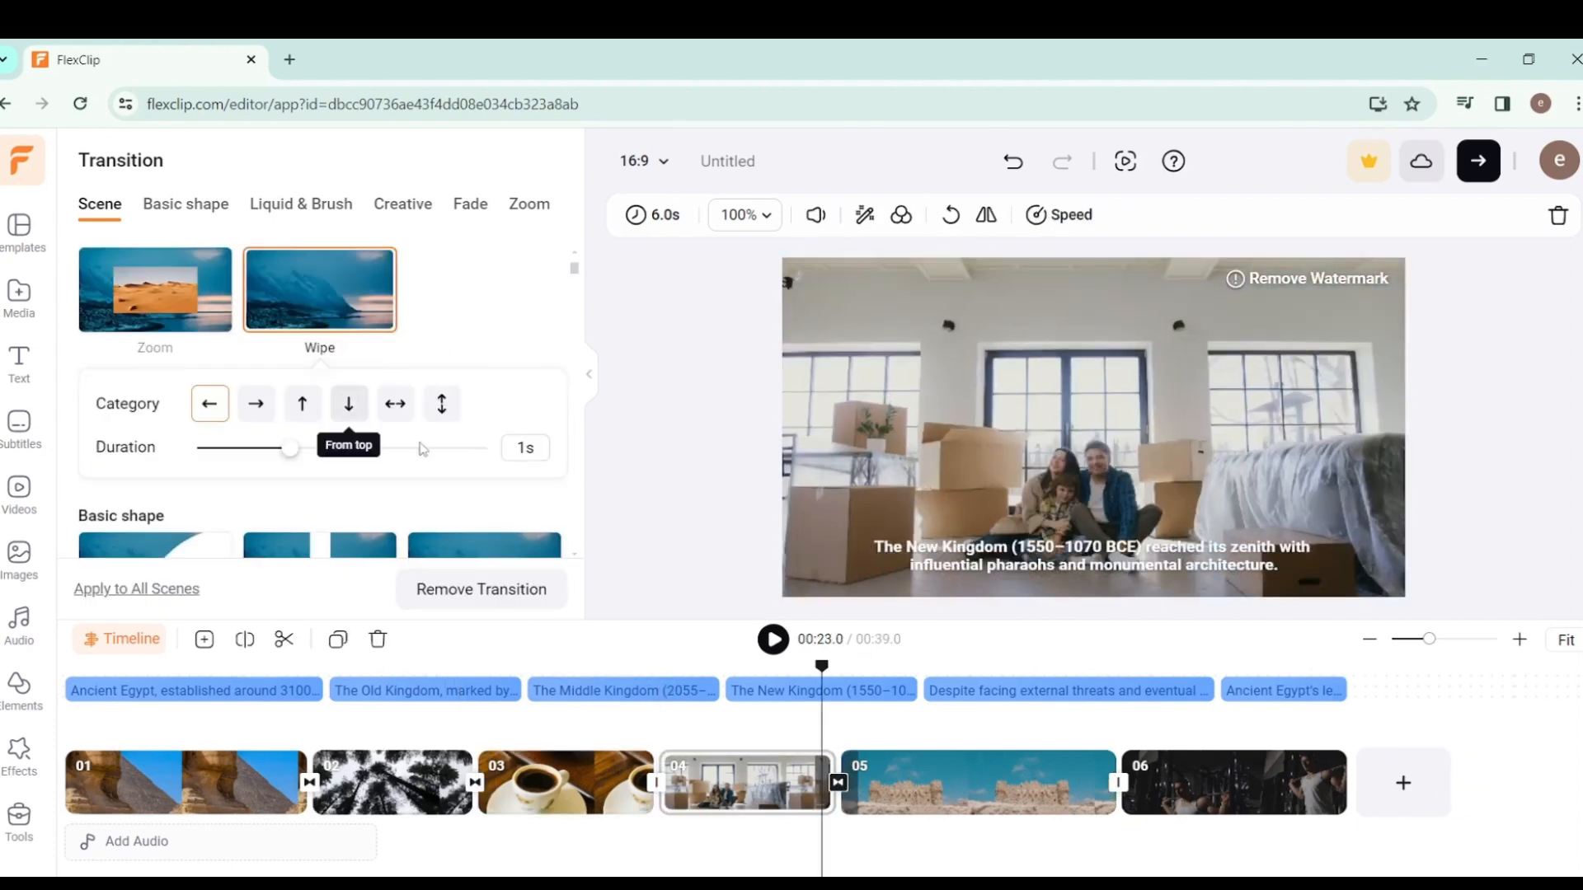
click(1170, 783)
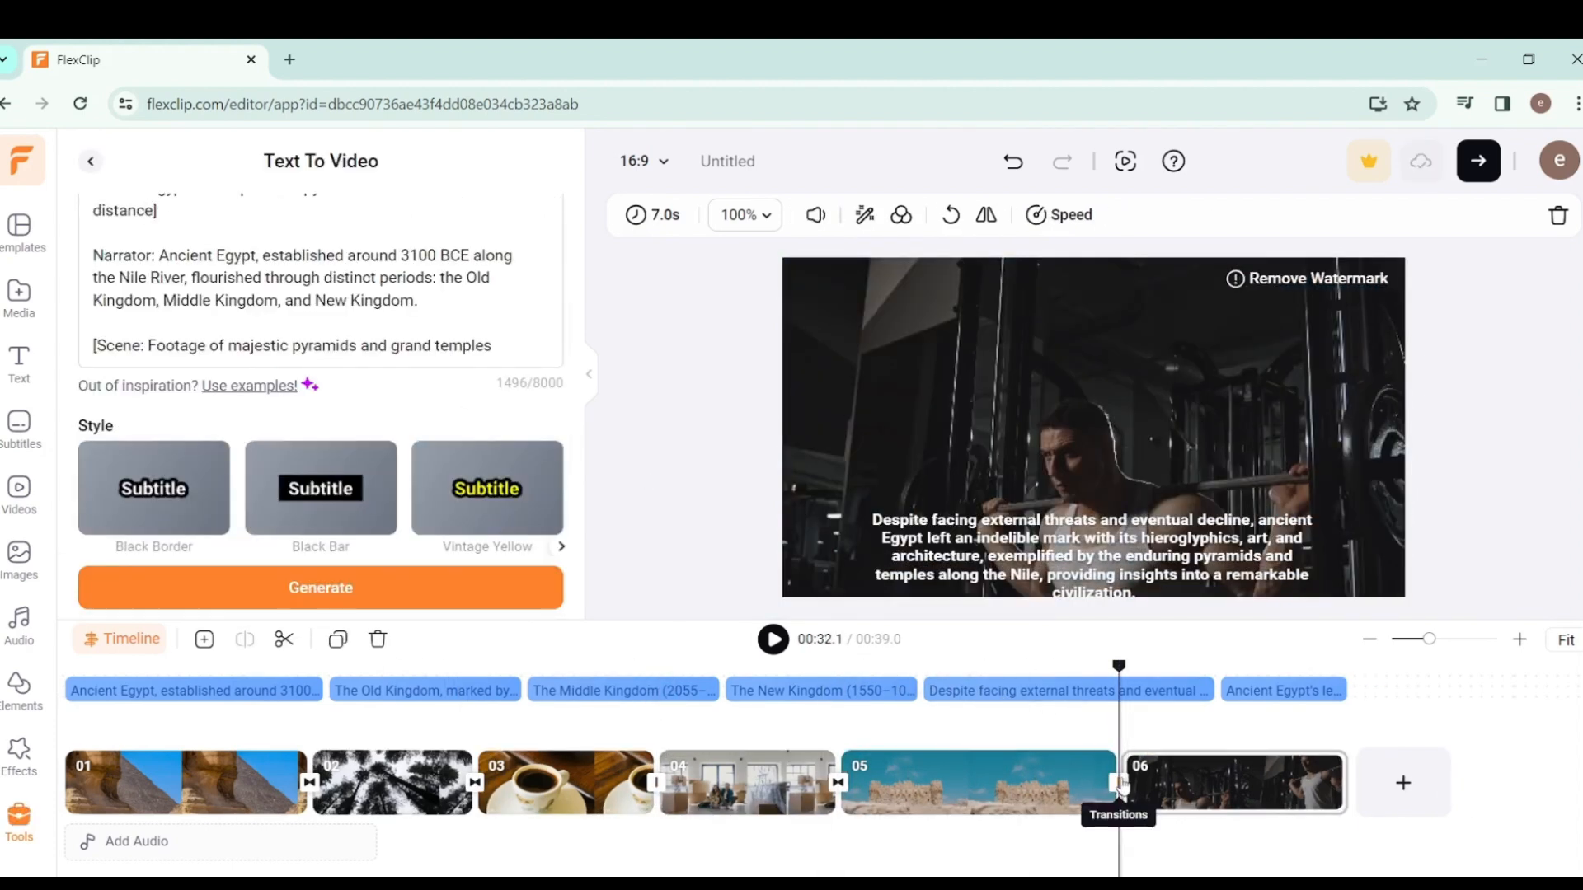
click(1119, 783)
click(155, 289)
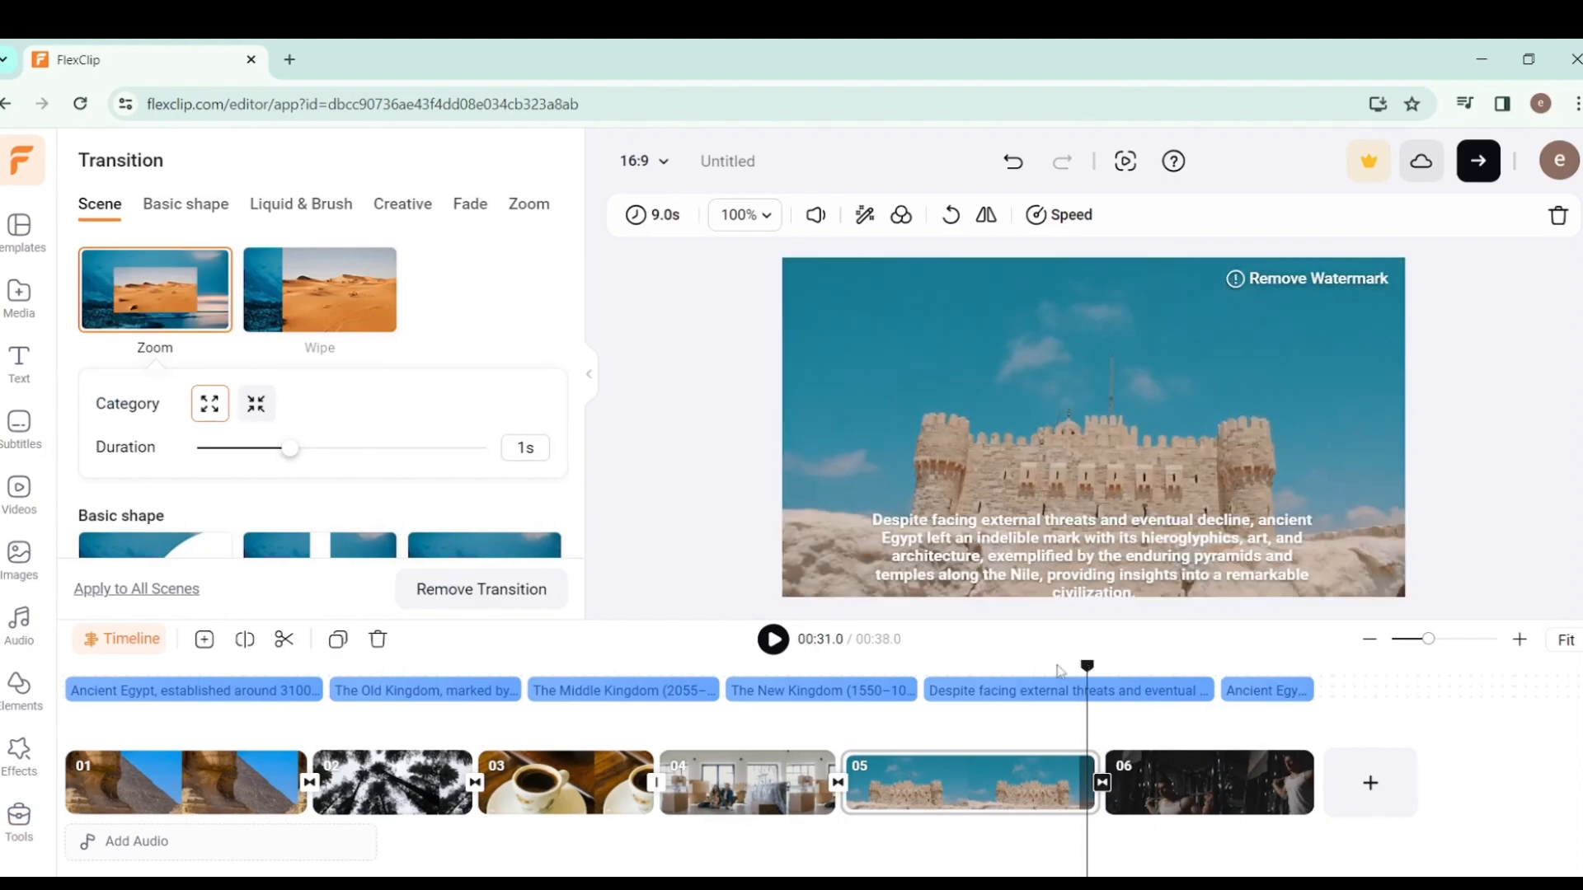
Step: Play the video to check the added scene transitions
click(309, 782)
click(773, 640)
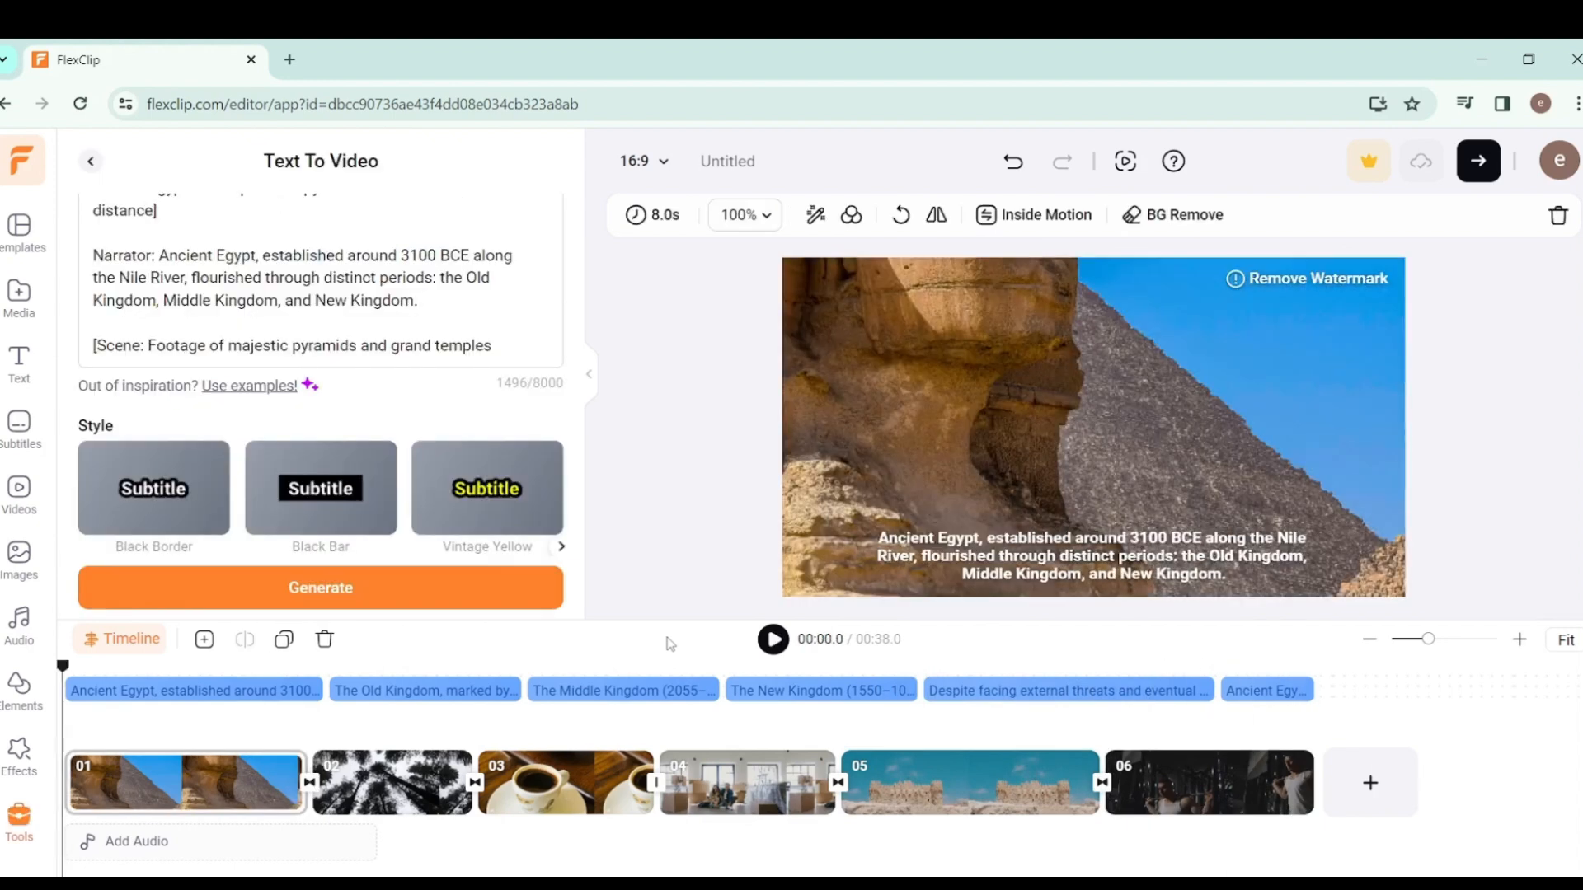
Step: Export the video for free at 720p with the FlexClip watermark
click(1475, 171)
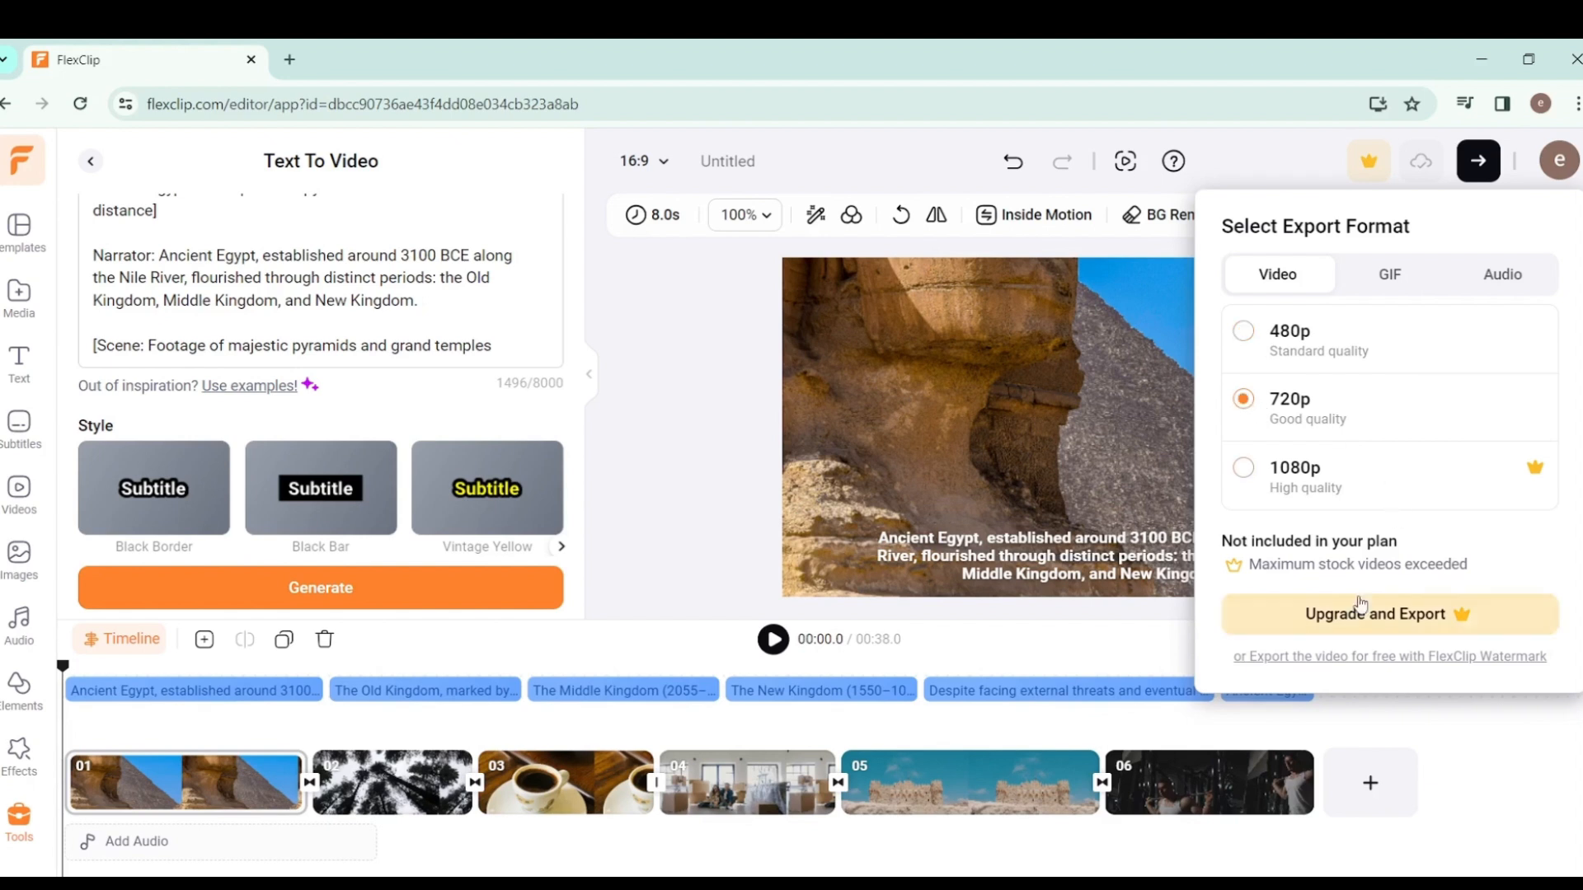
click(1476, 165)
click(1476, 167)
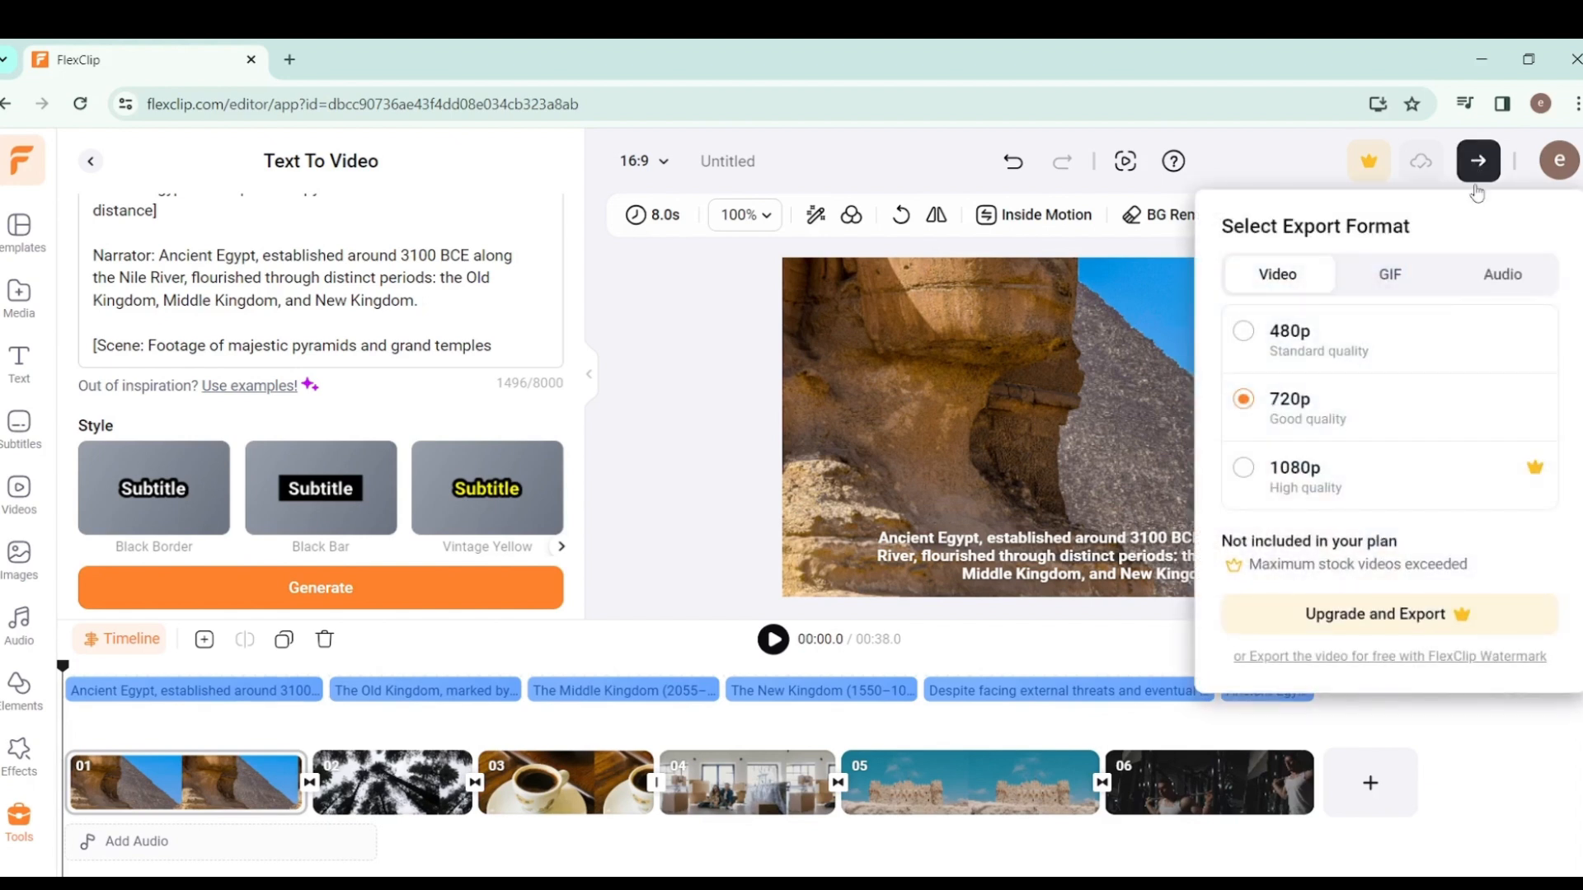
click(1390, 658)
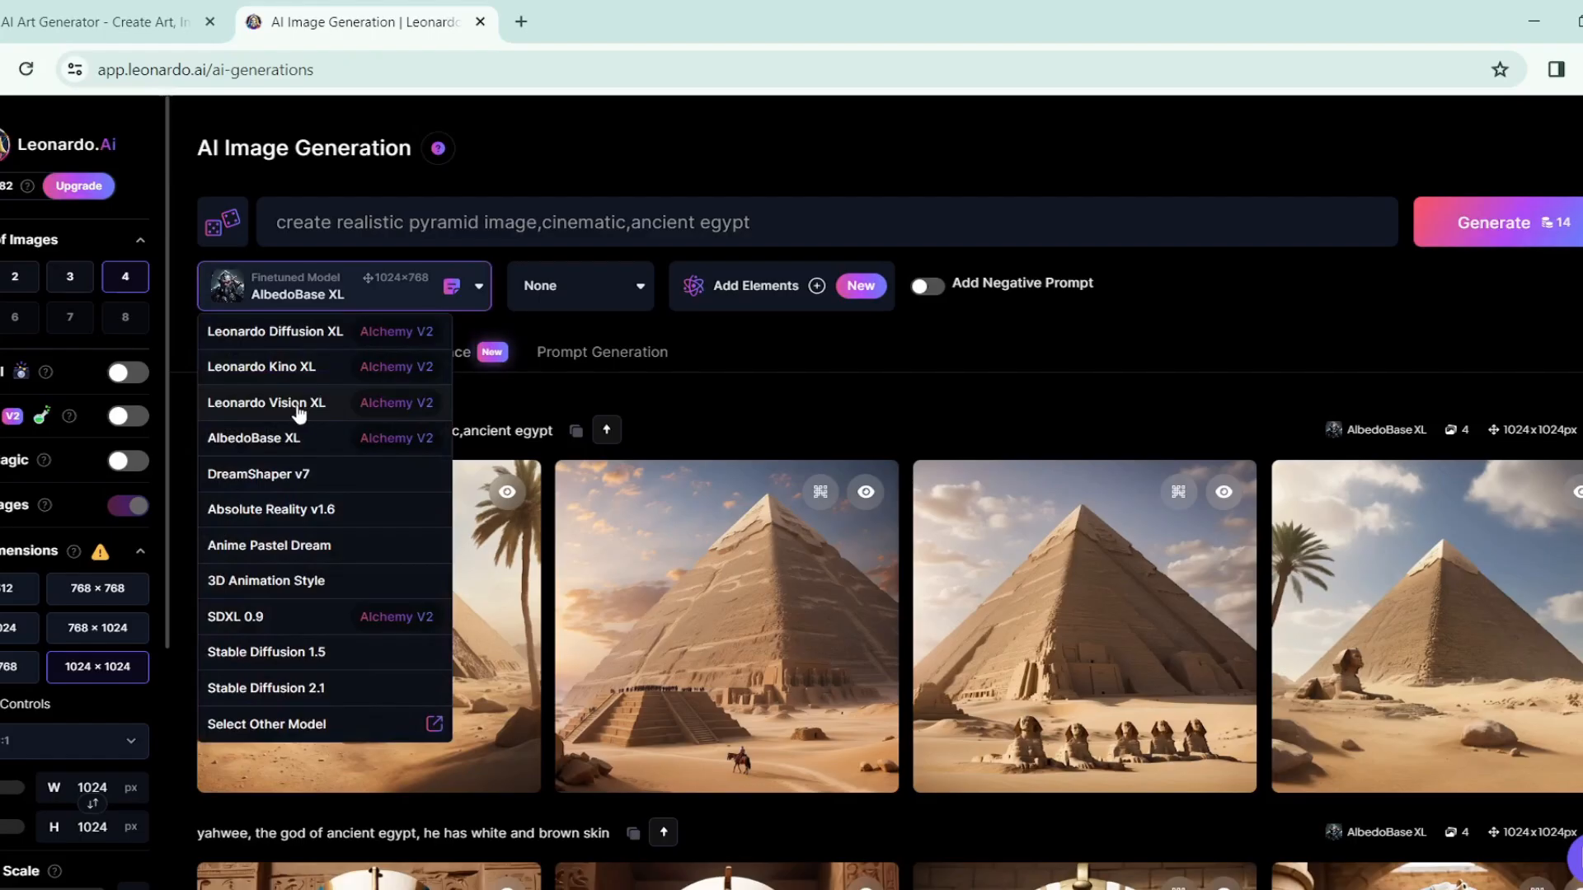
Step: In Leonardo.Ai, choose the Leonardo Vision XL model, append ", illustrate style" to the pyramid prompt and generate the images
click(264, 403)
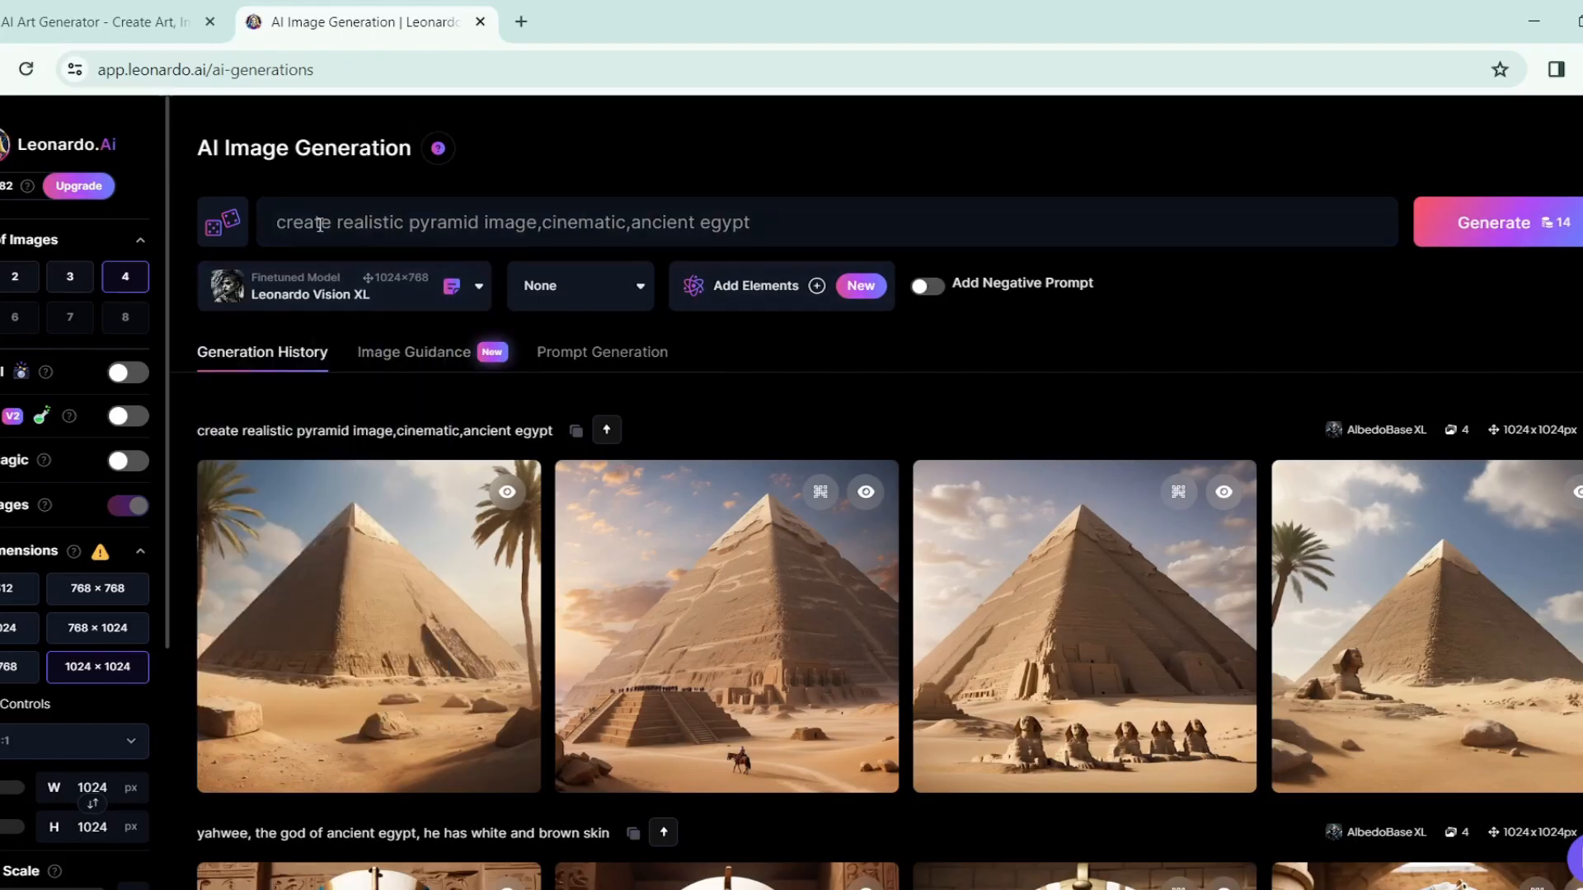
click(758, 222)
text(, illustratet)
click(758, 223)
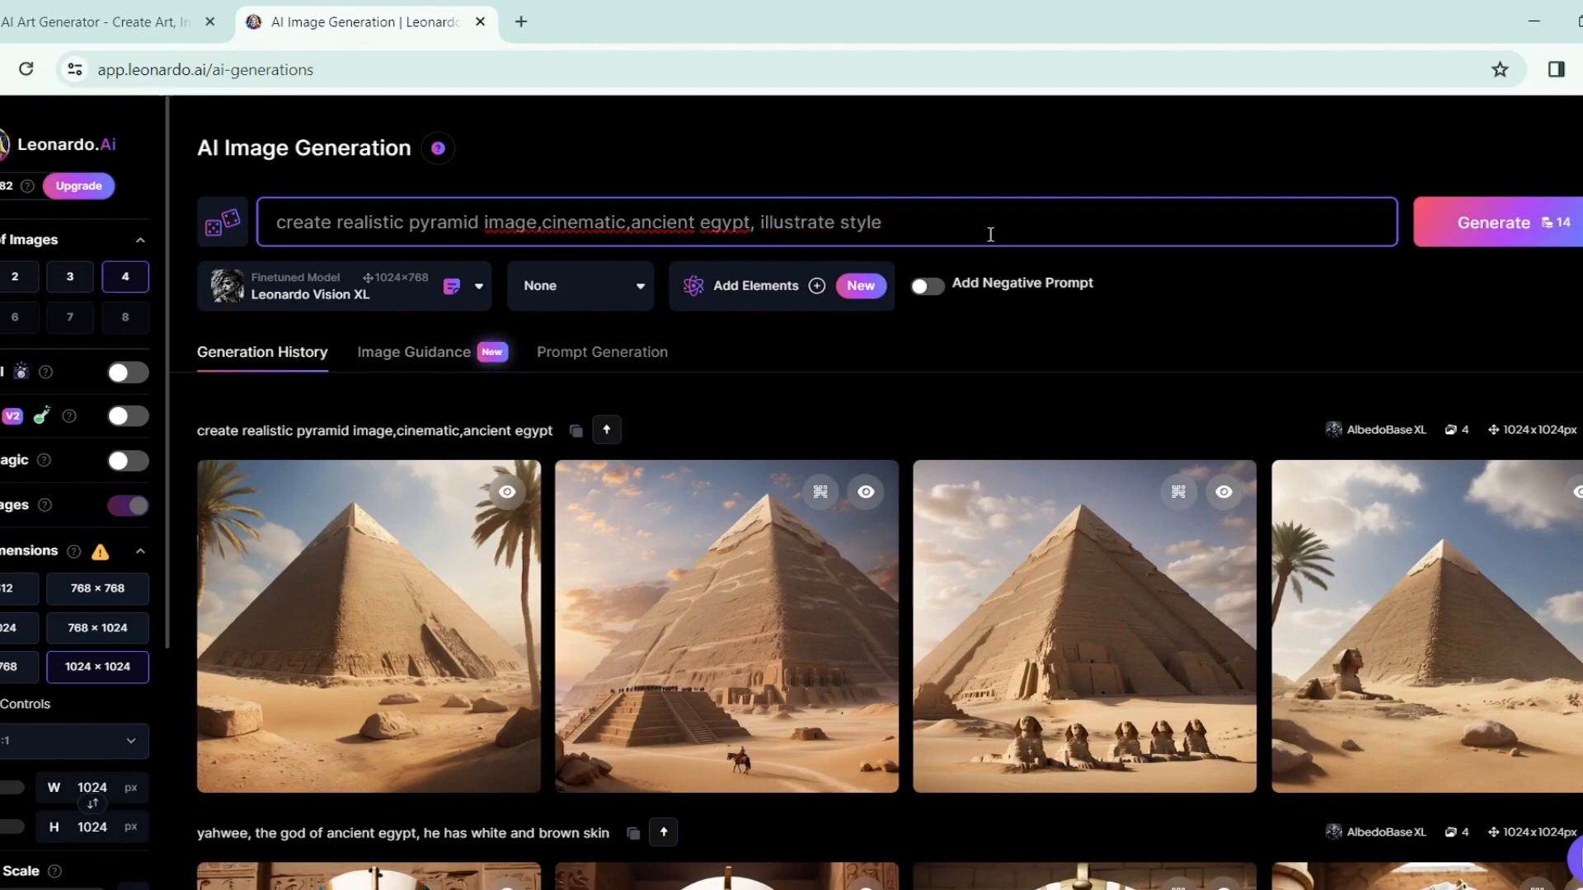
click(1494, 223)
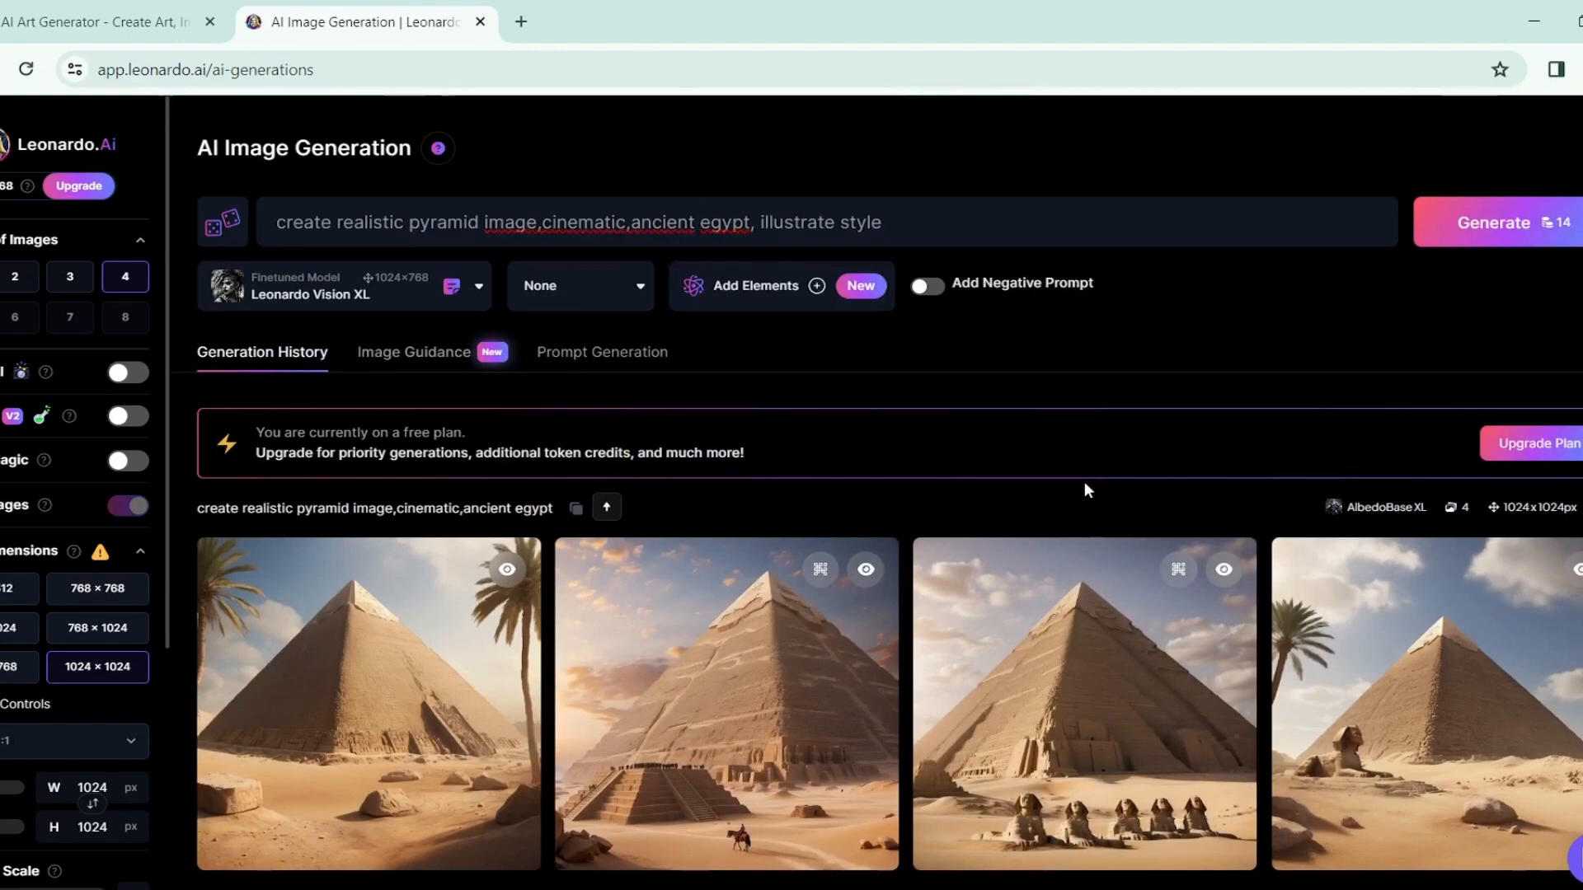
Step: Generate another set of images from the same pyramid prompt with the Leonardo Diffusion XL model
click(471, 293)
click(340, 331)
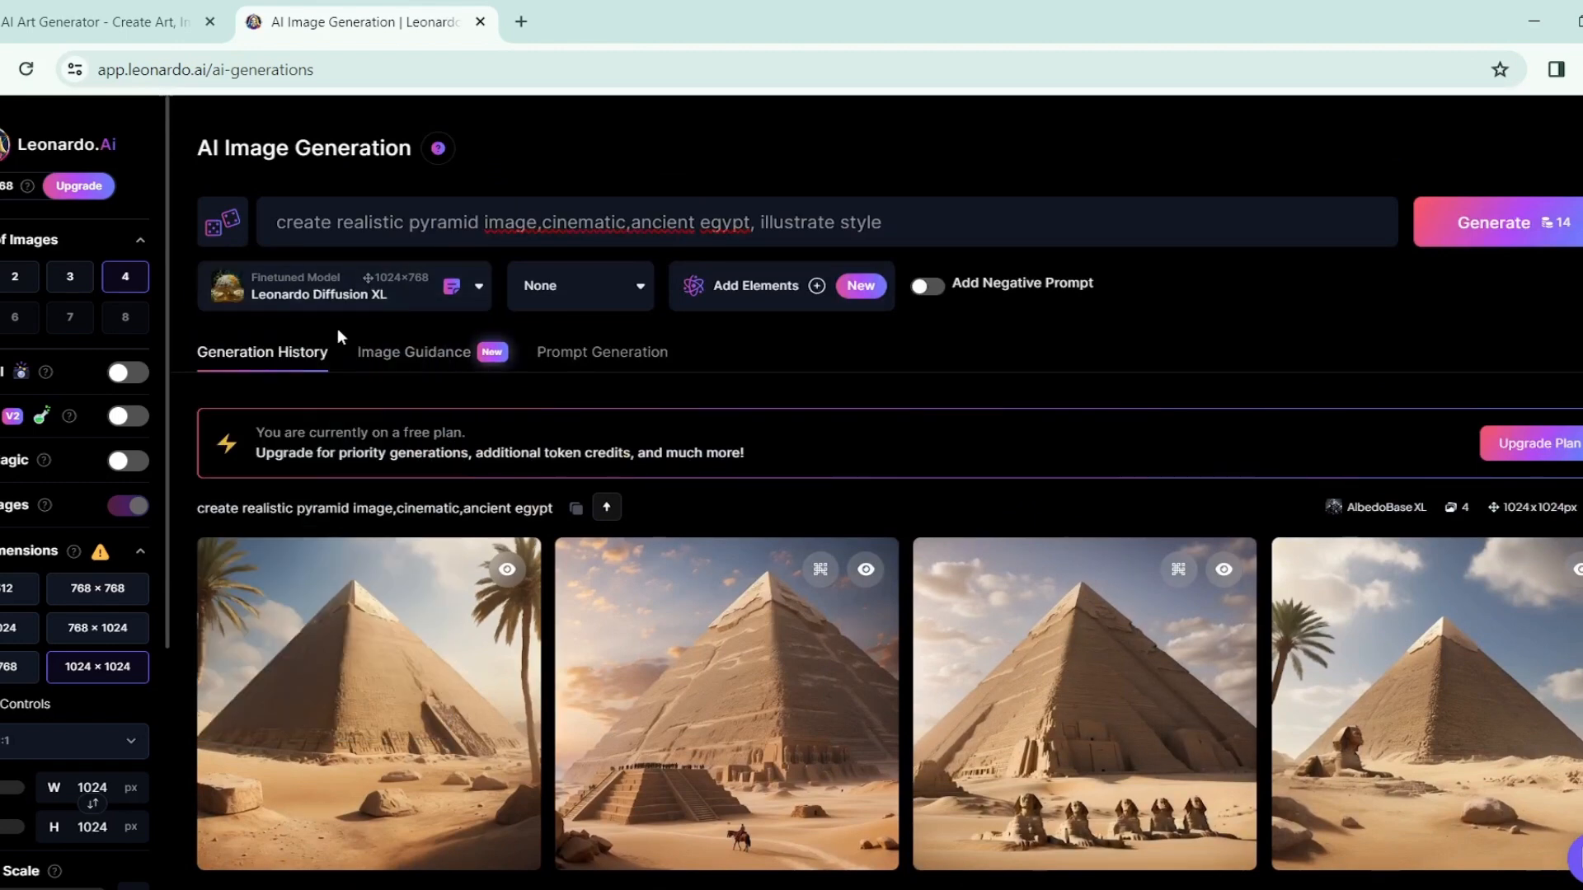
click(1491, 222)
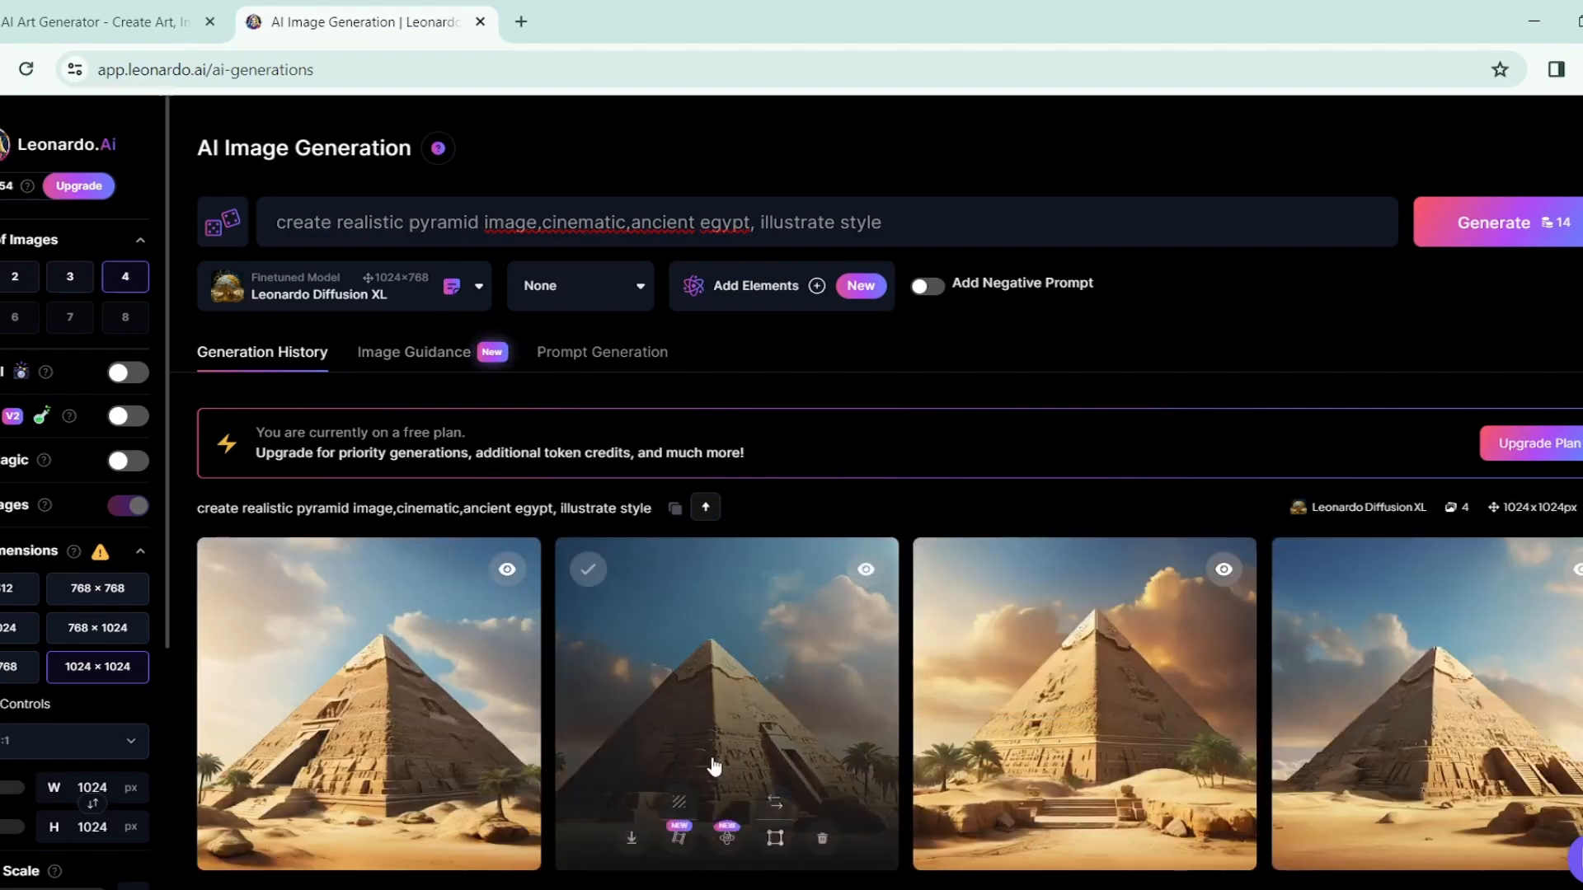
Step: Browse the generated pyramid images and open the first Leonardo Vision XL one, showing a sphinx before the pyramid
scroll(725, 775, down, 5)
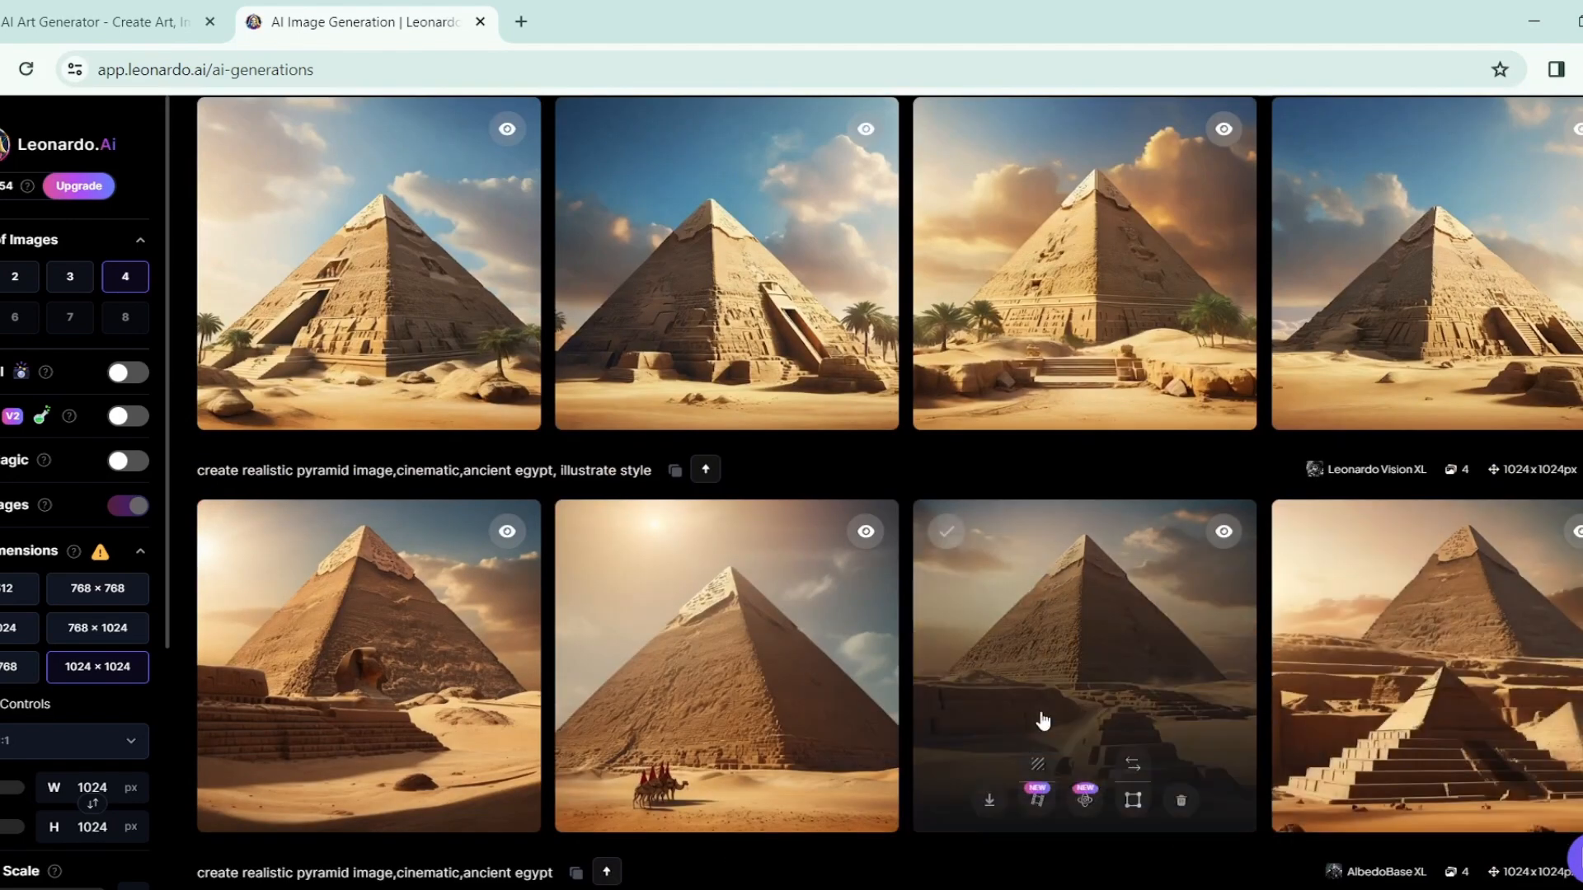
scroll(1042, 723, down, 5)
scroll(1042, 721, up, 6)
click(300, 611)
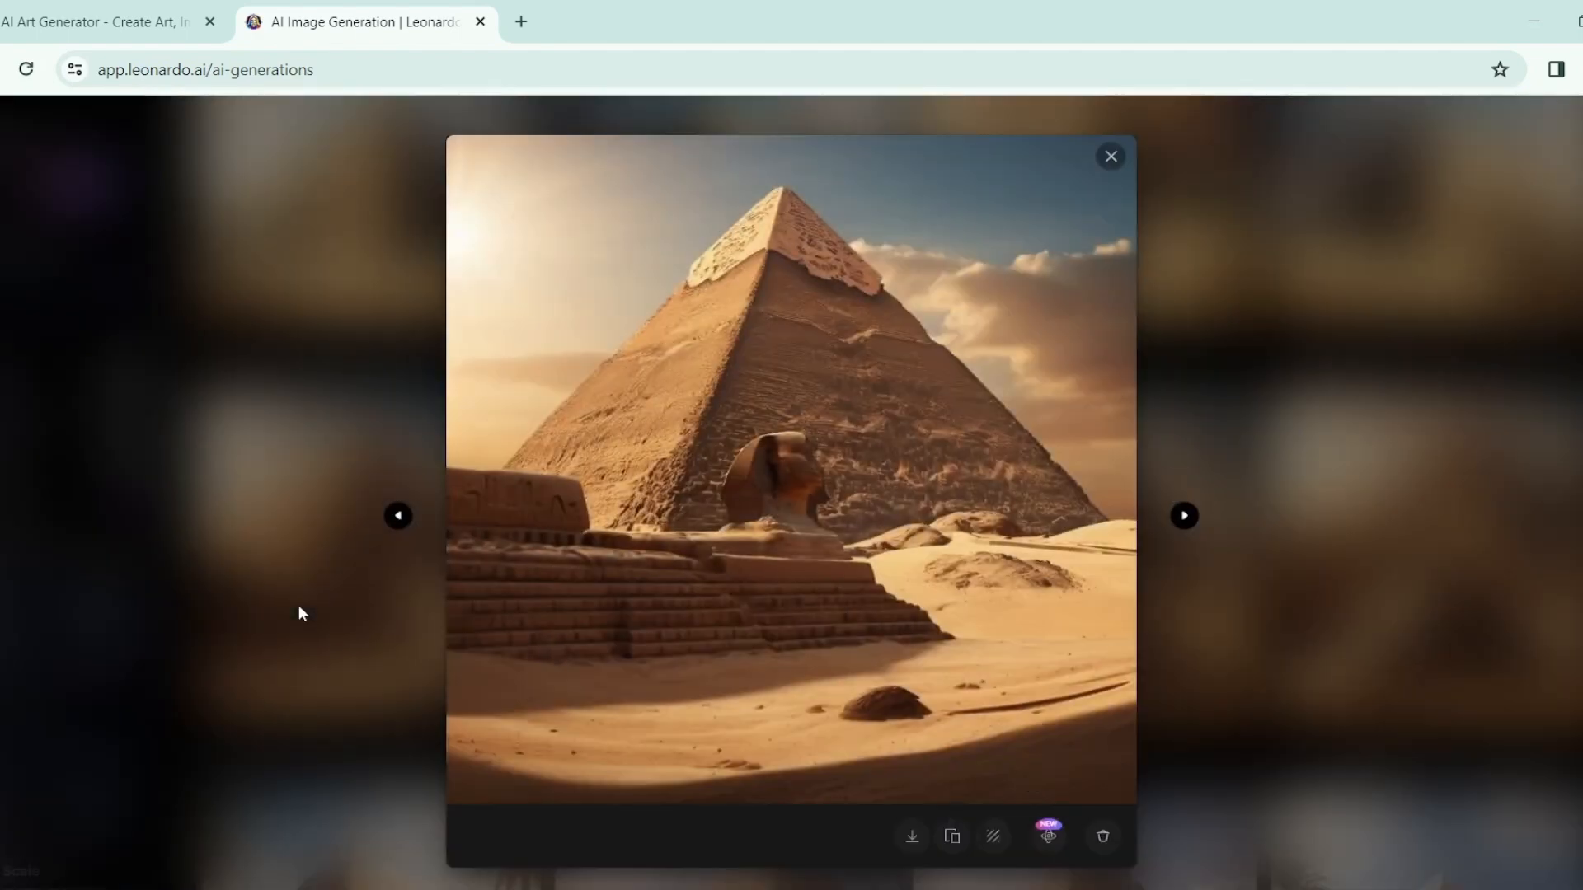
Step: Try the refiner strength and Smooth Mode options for upscaling the sphinx image, and inspect the image enlarged
click(1049, 836)
click(1054, 619)
click(1027, 672)
click(1055, 723)
click(926, 687)
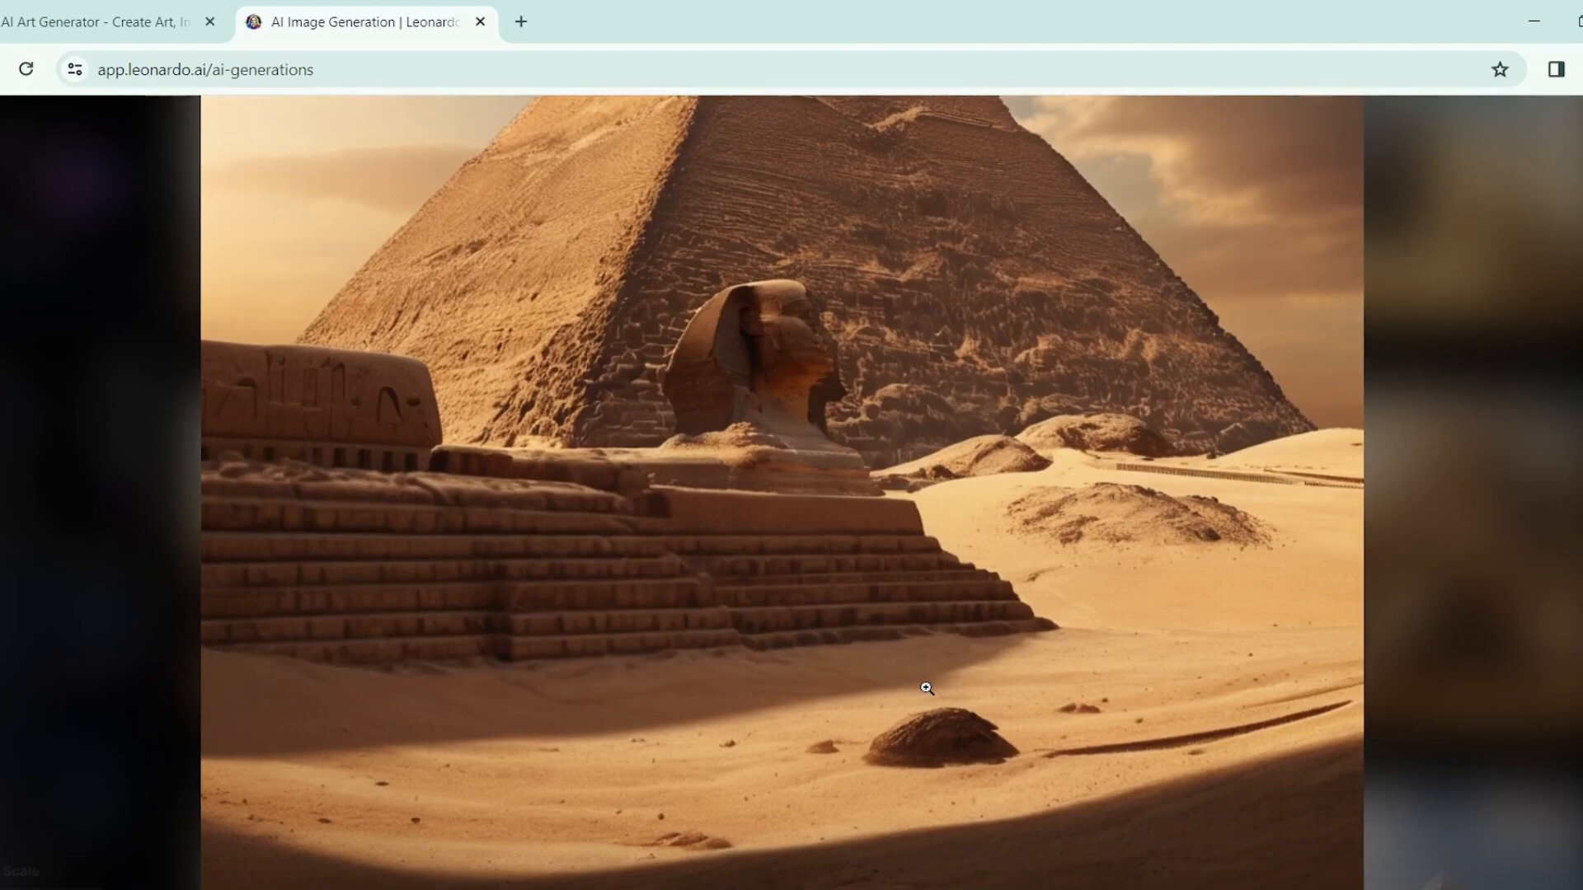
click(821, 682)
Step: Try High refiner strength with Smooth Mode on in the upscaler, cancel it and enlarge the refined sphinx image
click(1046, 834)
click(1059, 595)
click(1006, 620)
click(1057, 703)
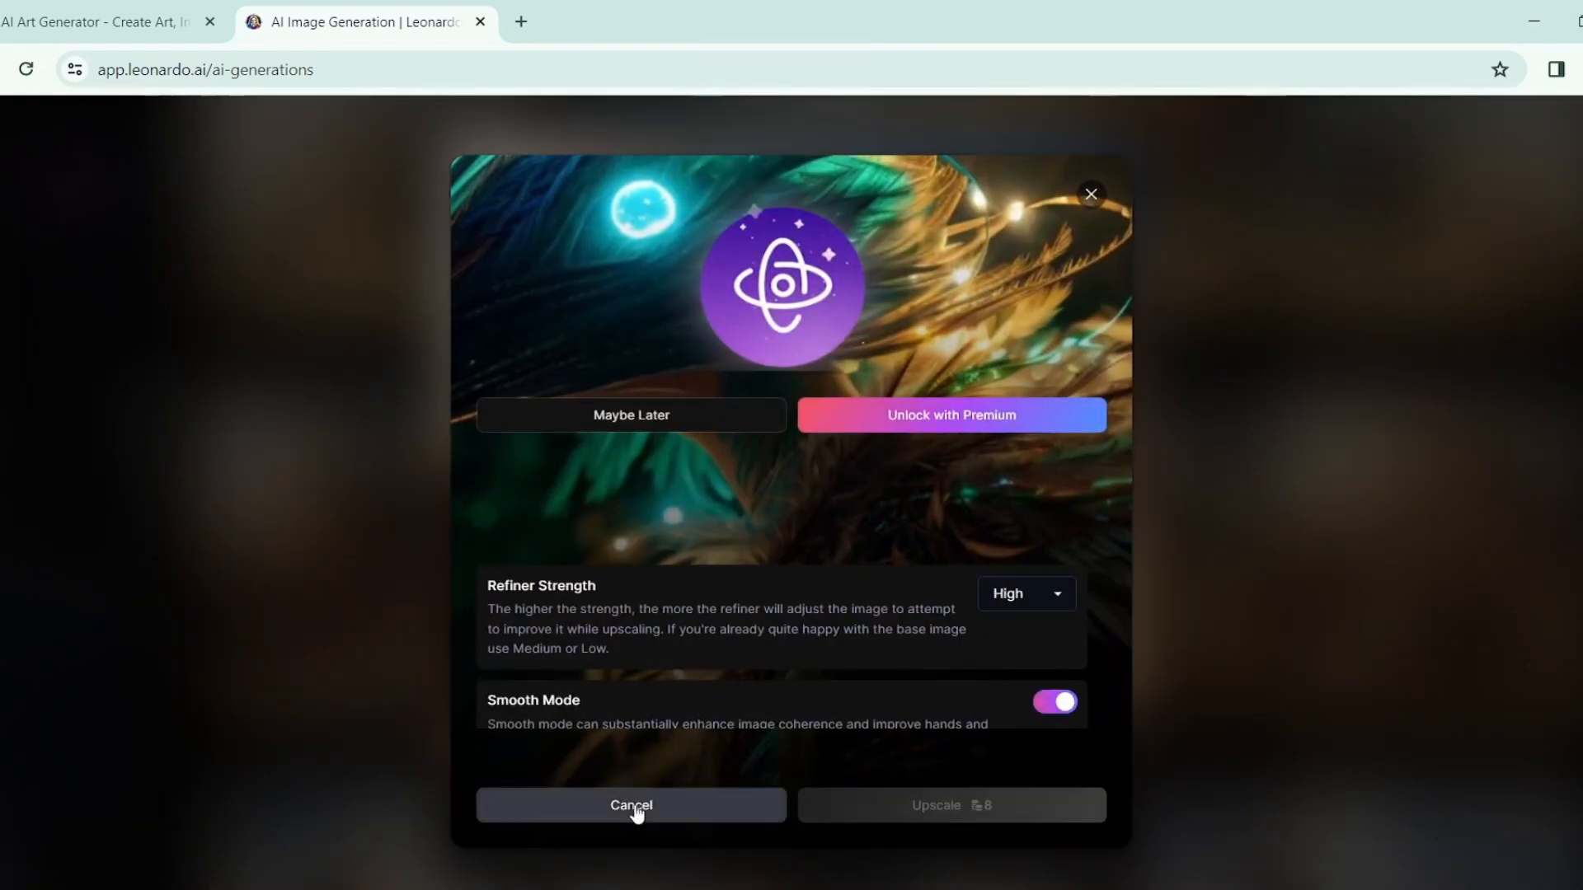
click(707, 819)
click(753, 547)
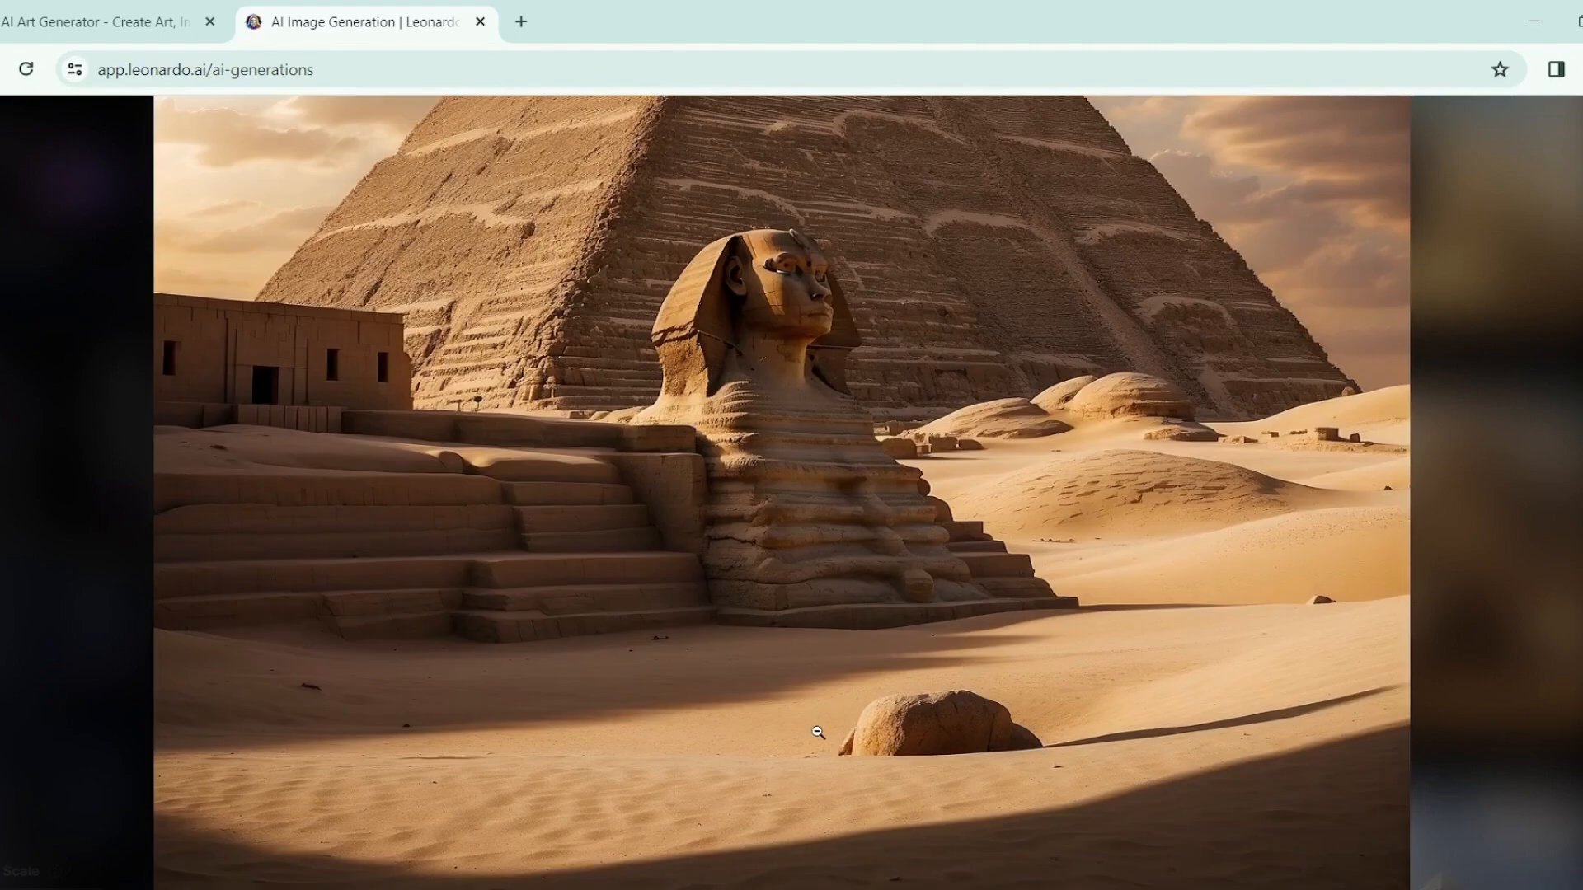
Step: Close the enlarged view, download the refined sphinx image and move on to the generated pyramid image with camels
click(817, 732)
click(912, 836)
click(1183, 517)
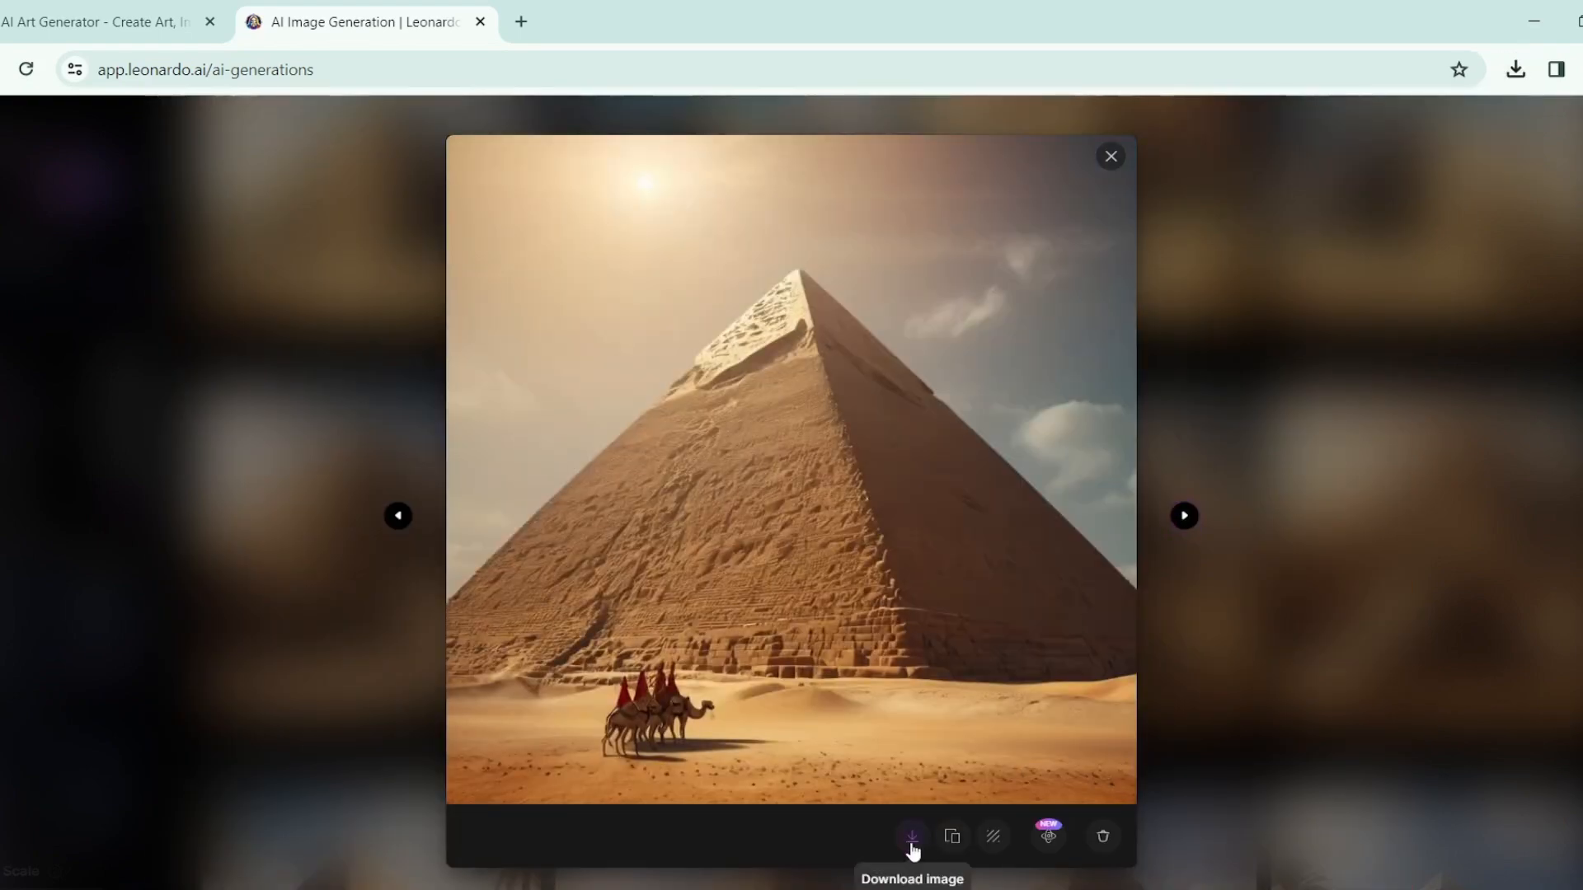
Step: Go on to the image of a stepped pyramid before a larger one and upscale it with the Alchemy Upscaler
click(1183, 517)
click(1183, 516)
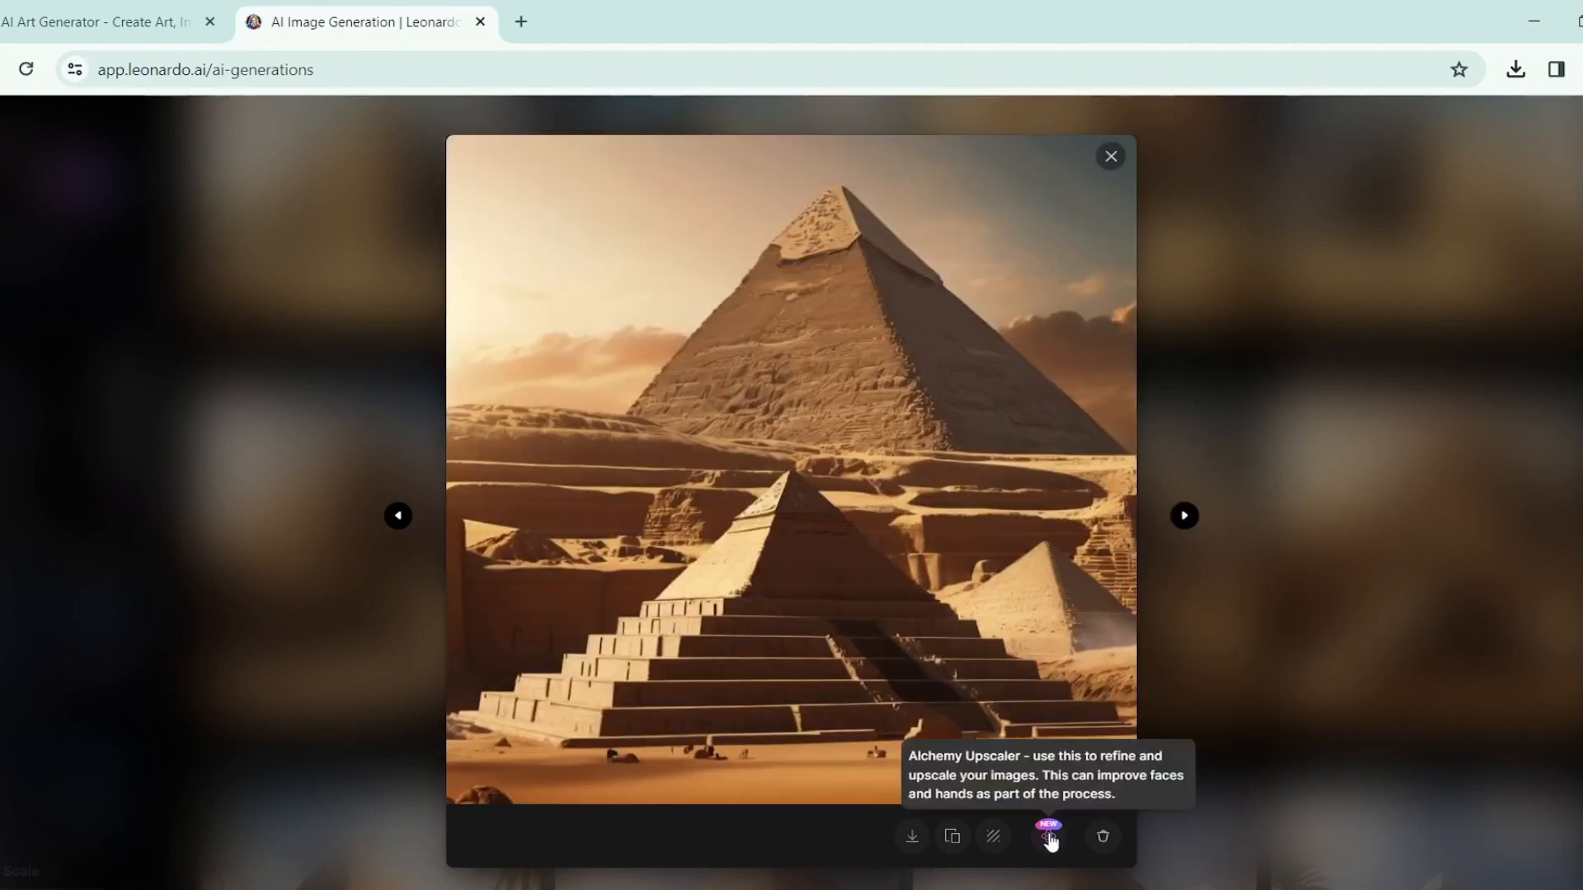
click(1049, 836)
click(1060, 619)
click(1022, 678)
click(1066, 725)
click(1071, 805)
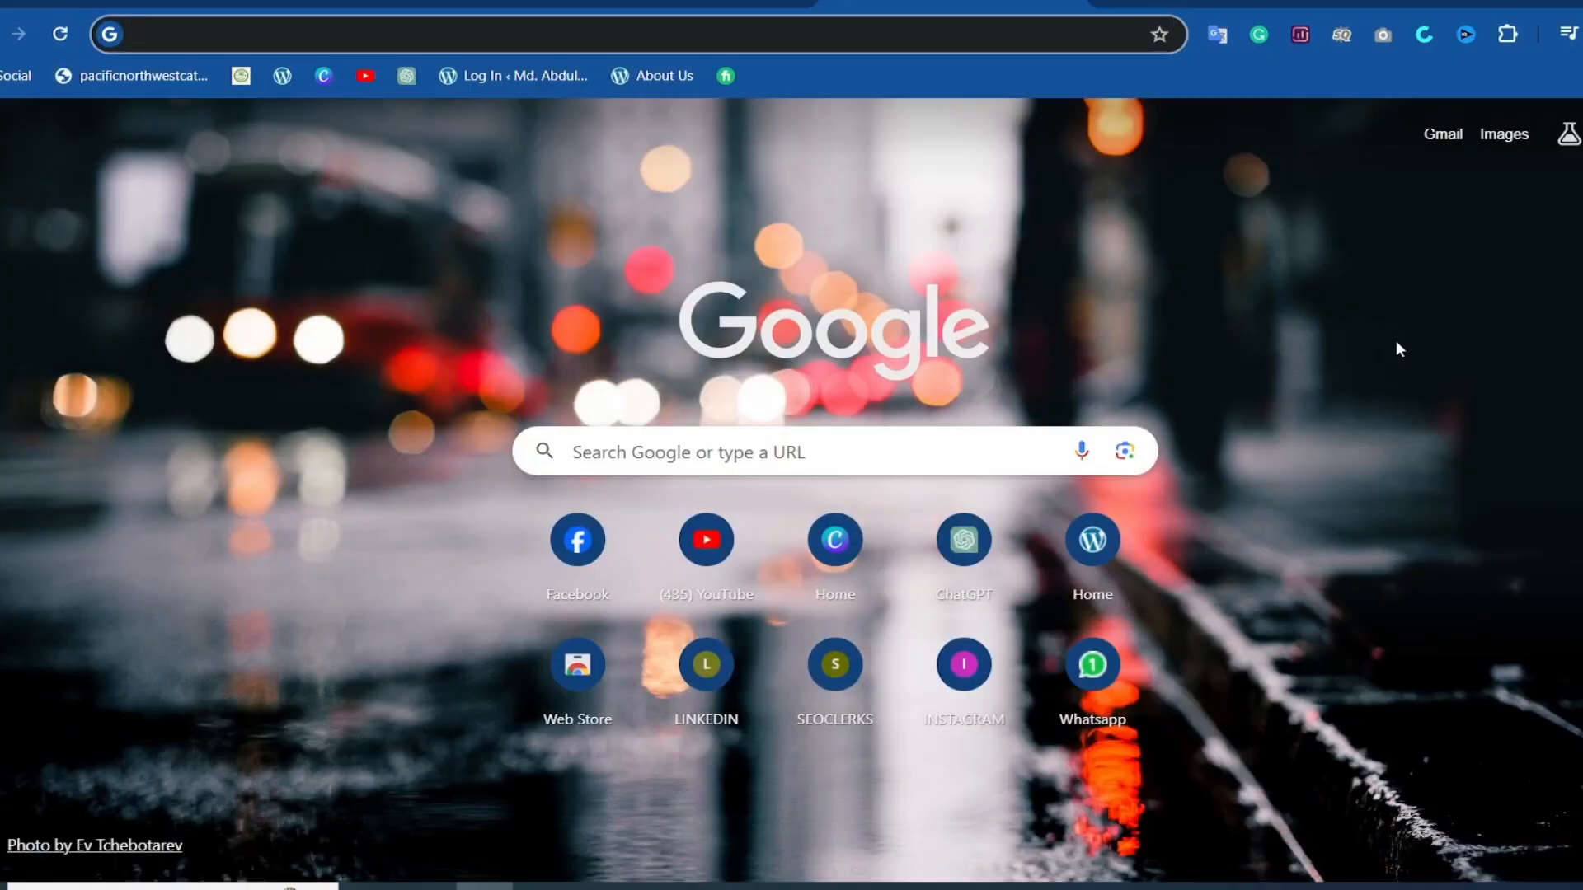
Step: Switch to a new browser page, search Google for "pixel free video download no copyright" and open the Pexels videos result
click(204, 36)
click(228, 171)
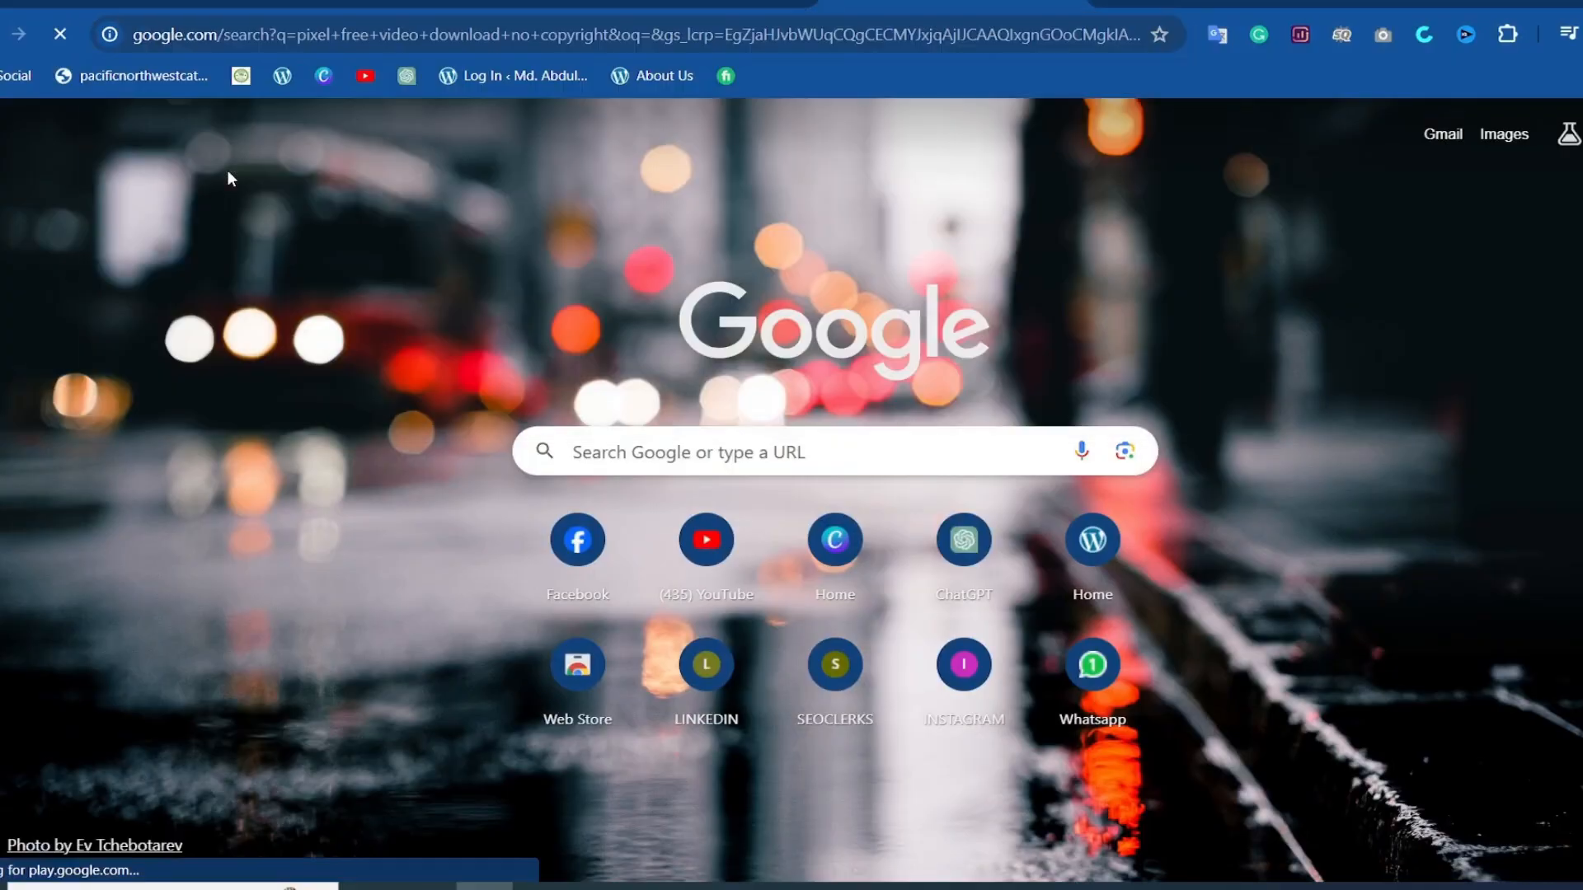
click(295, 414)
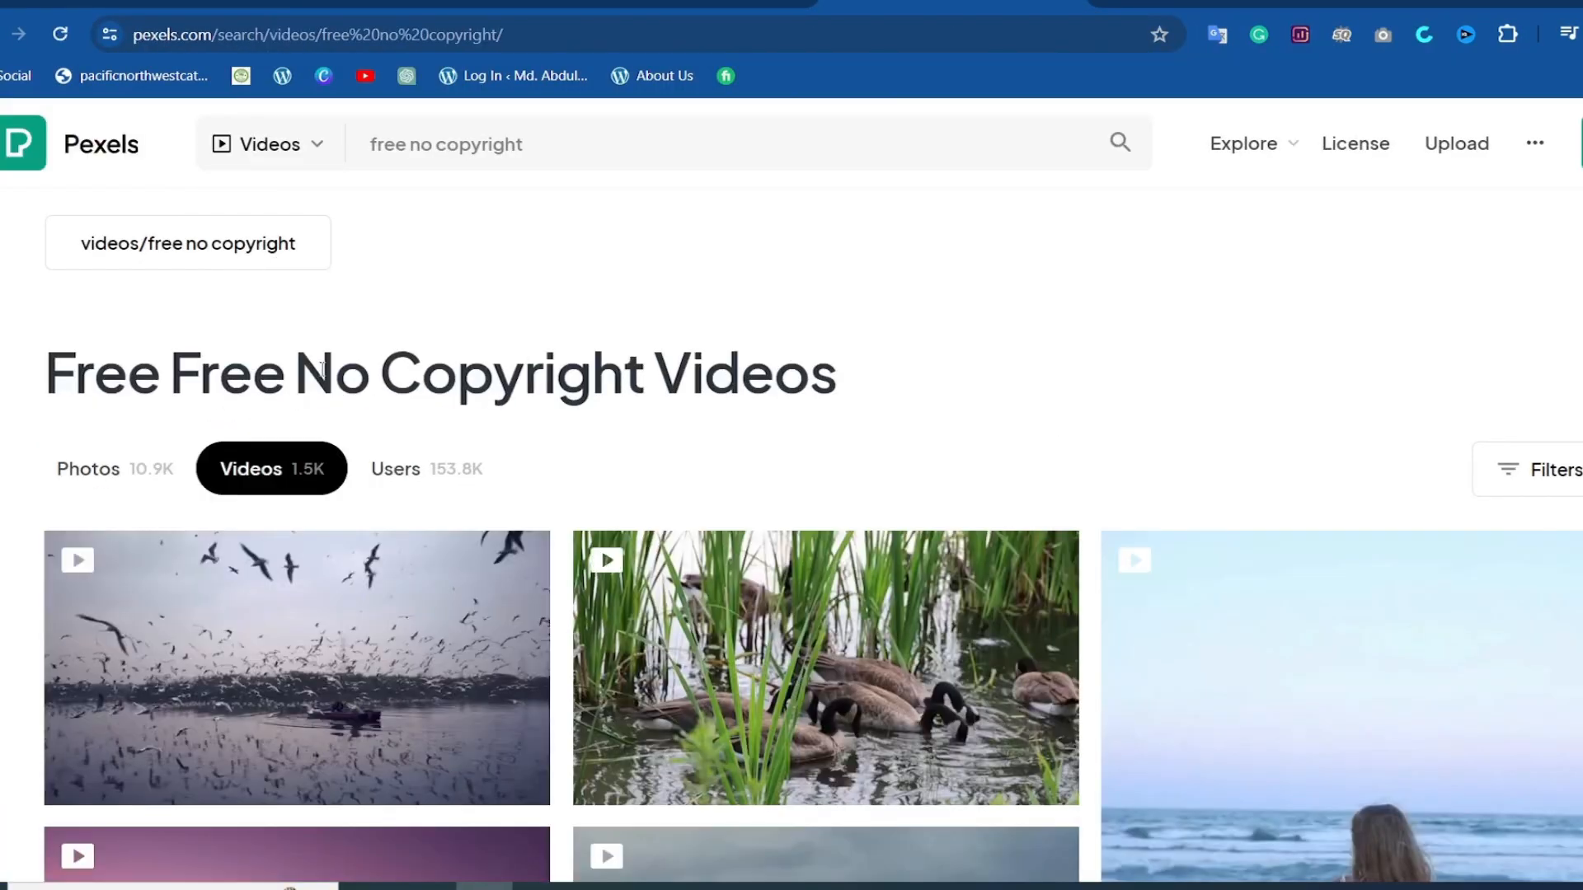
Step: Search the Pexels videos for "pyramid egypt" and find the clip of the sphinx with tourists below it
click(528, 145)
key(ctrl+a)
key(BackSpace)
text(pyr)
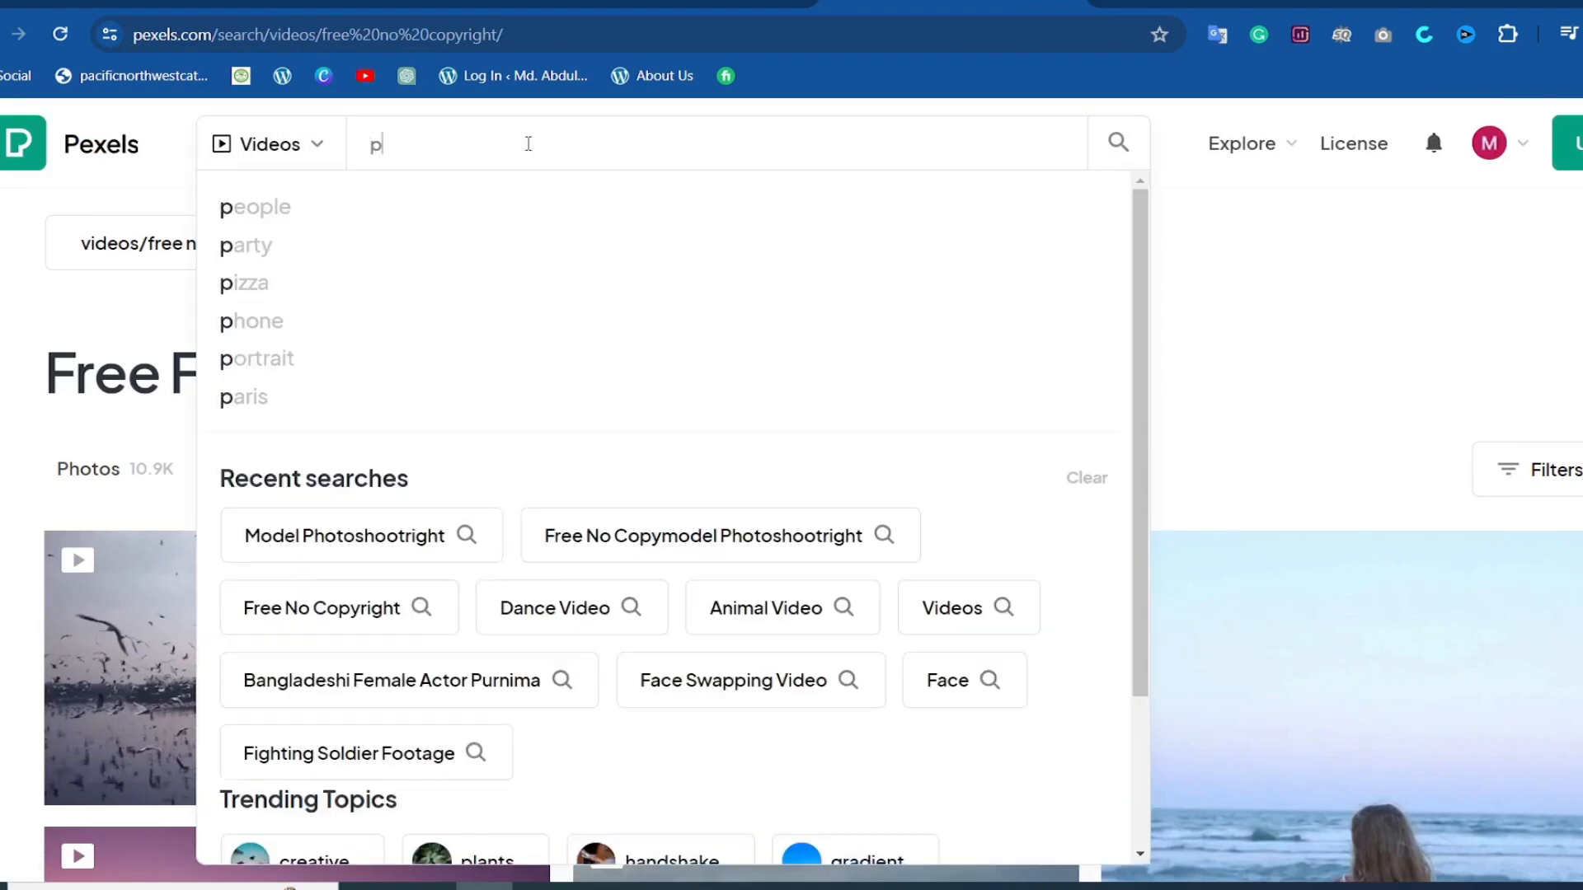
text(ami)
click(569, 358)
scroll(923, 412, down, 7)
scroll(924, 610, up, 1)
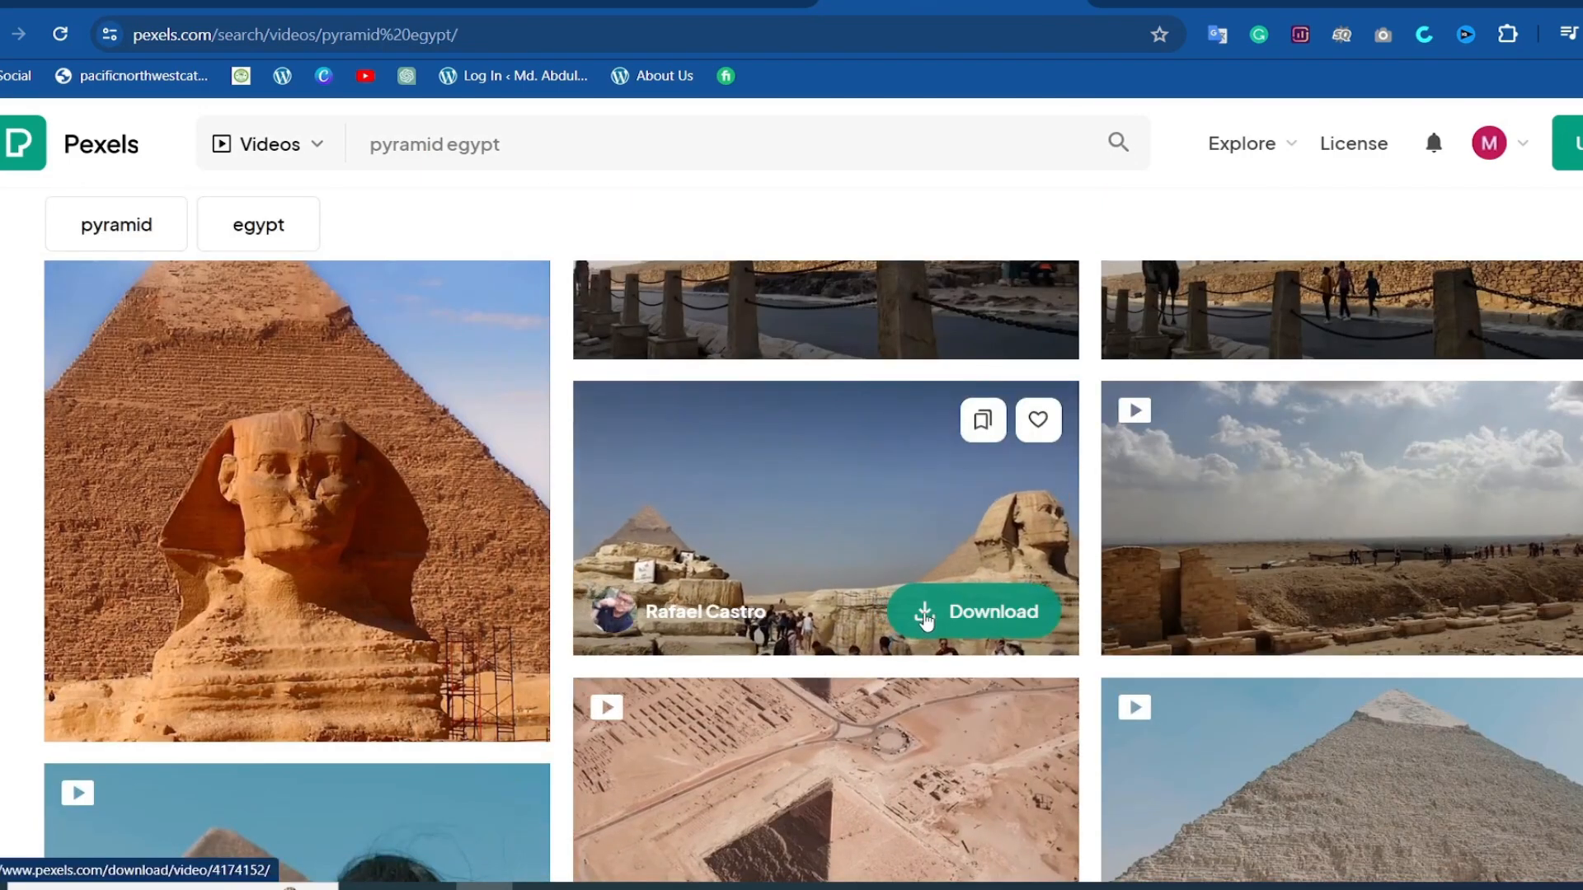
Step: Download the sphinx and pyramid clip to the Desktop as "pyramid 1.mp4" and close the thank-you message and clip page
click(927, 618)
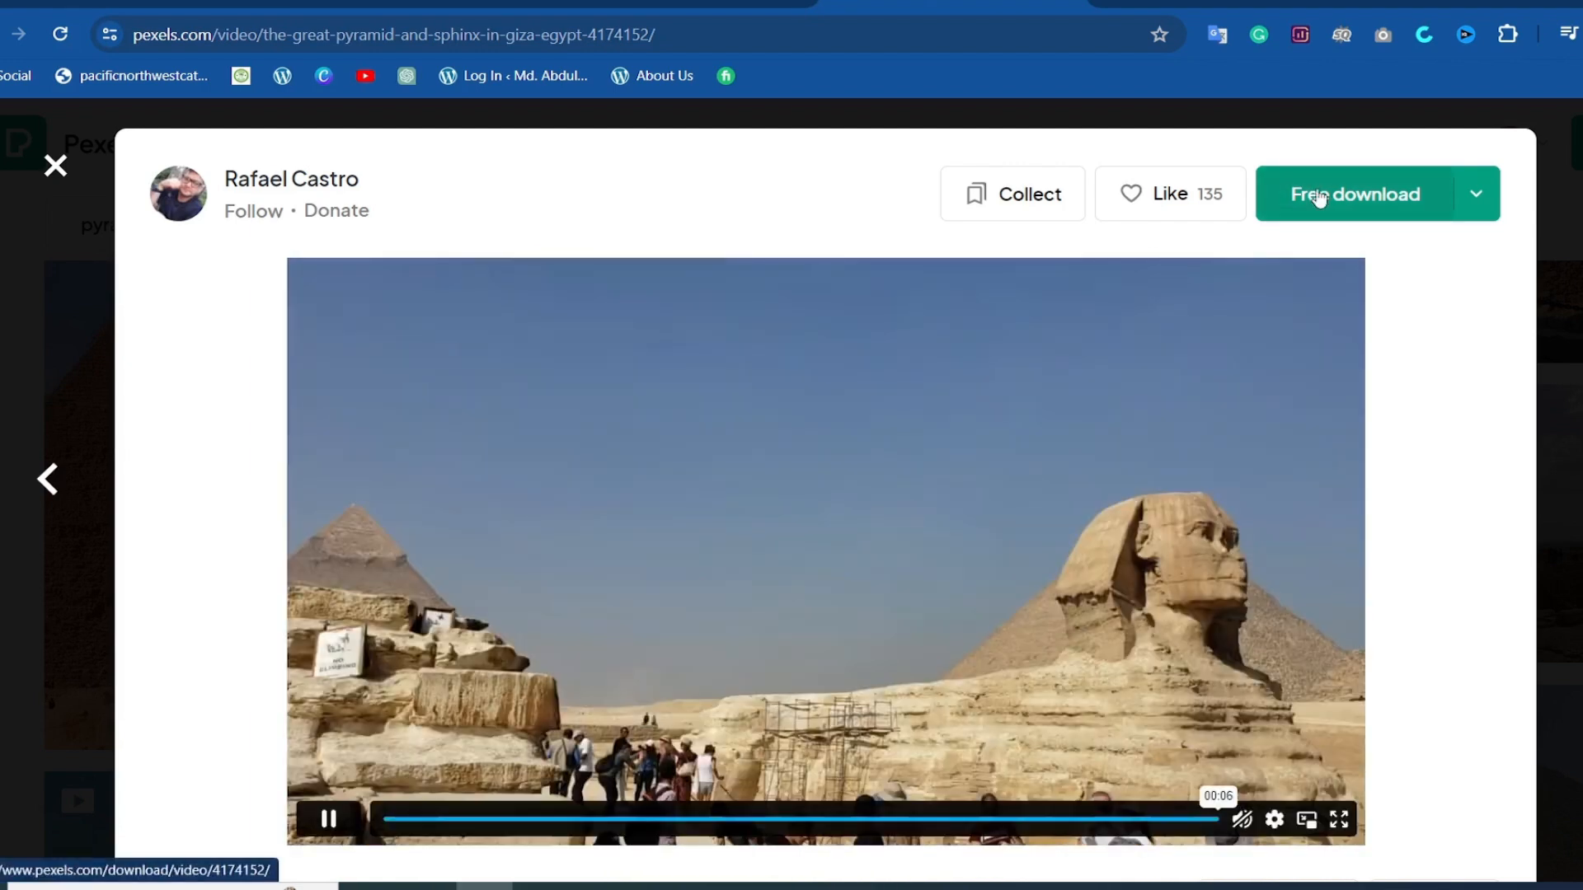
click(1320, 199)
click(304, 626)
key(BackSpace)
key(BackSpace)
key(BackSpace)
key(BackSpace)
key(BackSpace)
key(BackSpace)
key(BackSpace)
key(BackSpace)
key(BackSpace)
key(BackSpace)
key(BackSpace)
key(BackSpace)
key(BackSpace)
key(BackSpace)
key(BackSpace)
key(BackSpace)
key(BackSpace)
key(BackSpace)
key(BackSpace)
key(BackSpace)
text(pyramid)
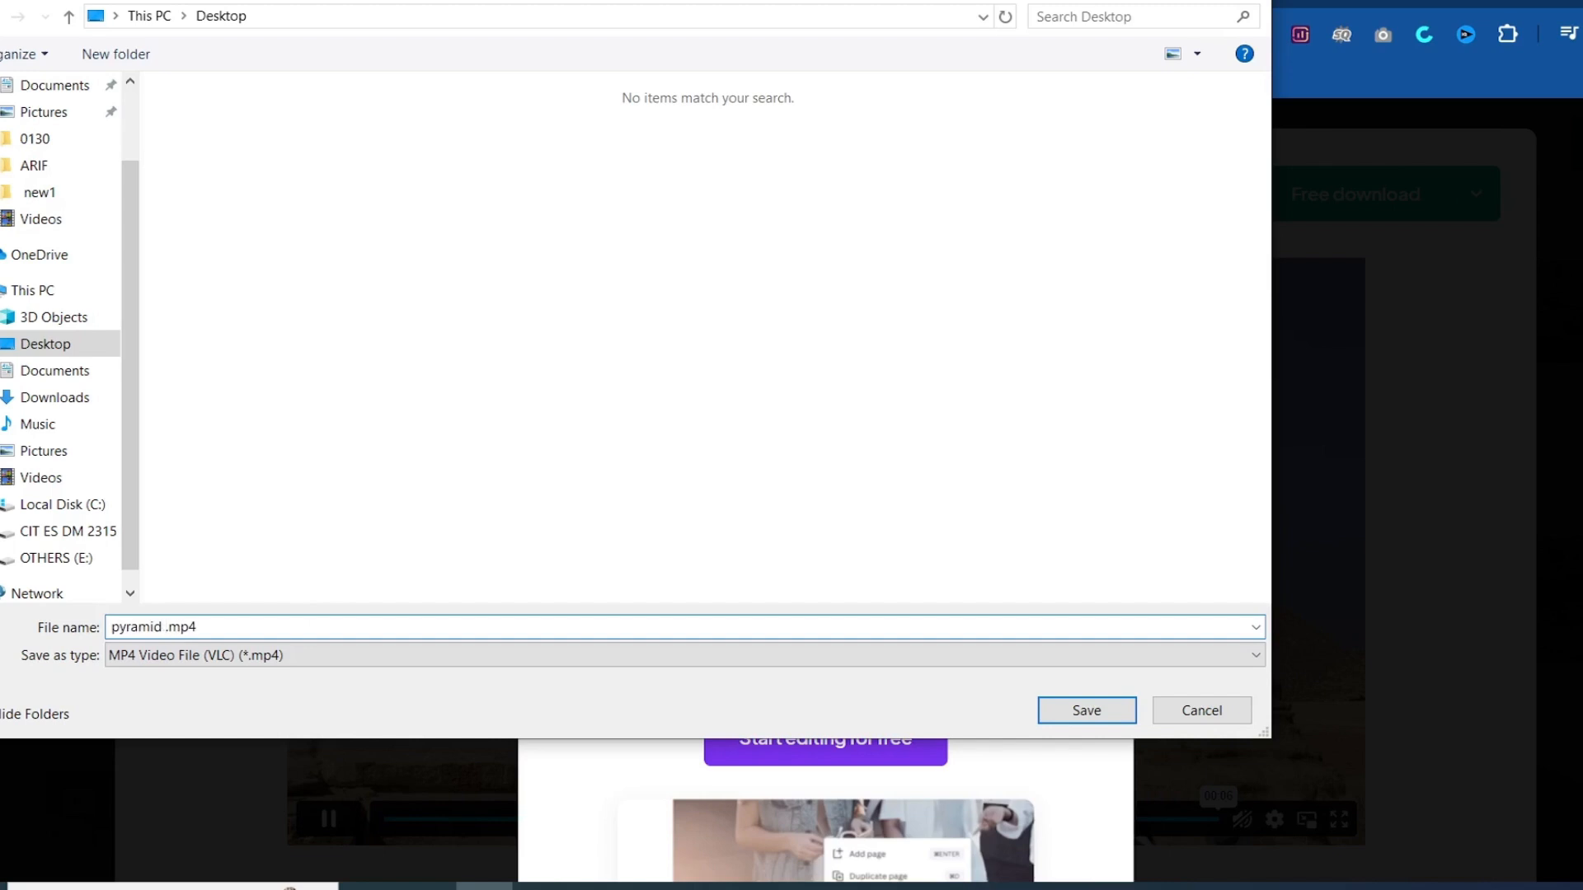
text(1)
key(Return)
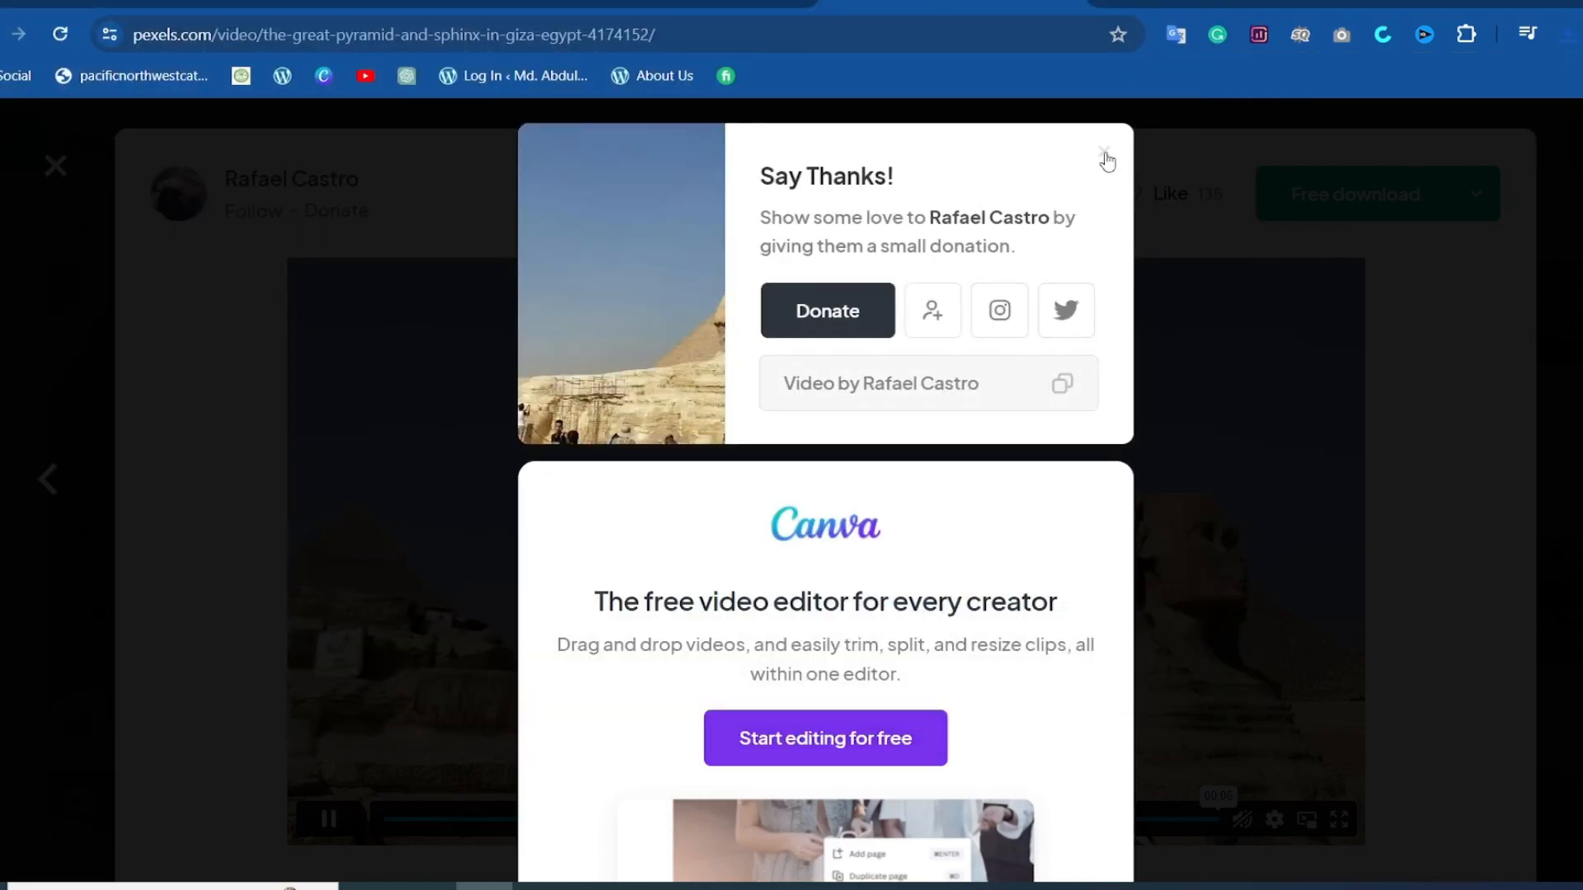
click(1105, 151)
key(Escape)
Step: Download the clip of the pyramid behind a chained fence as "pyramid 2.mp4" and close the thank-you message
scroll(388, 470, up, 4)
click(951, 643)
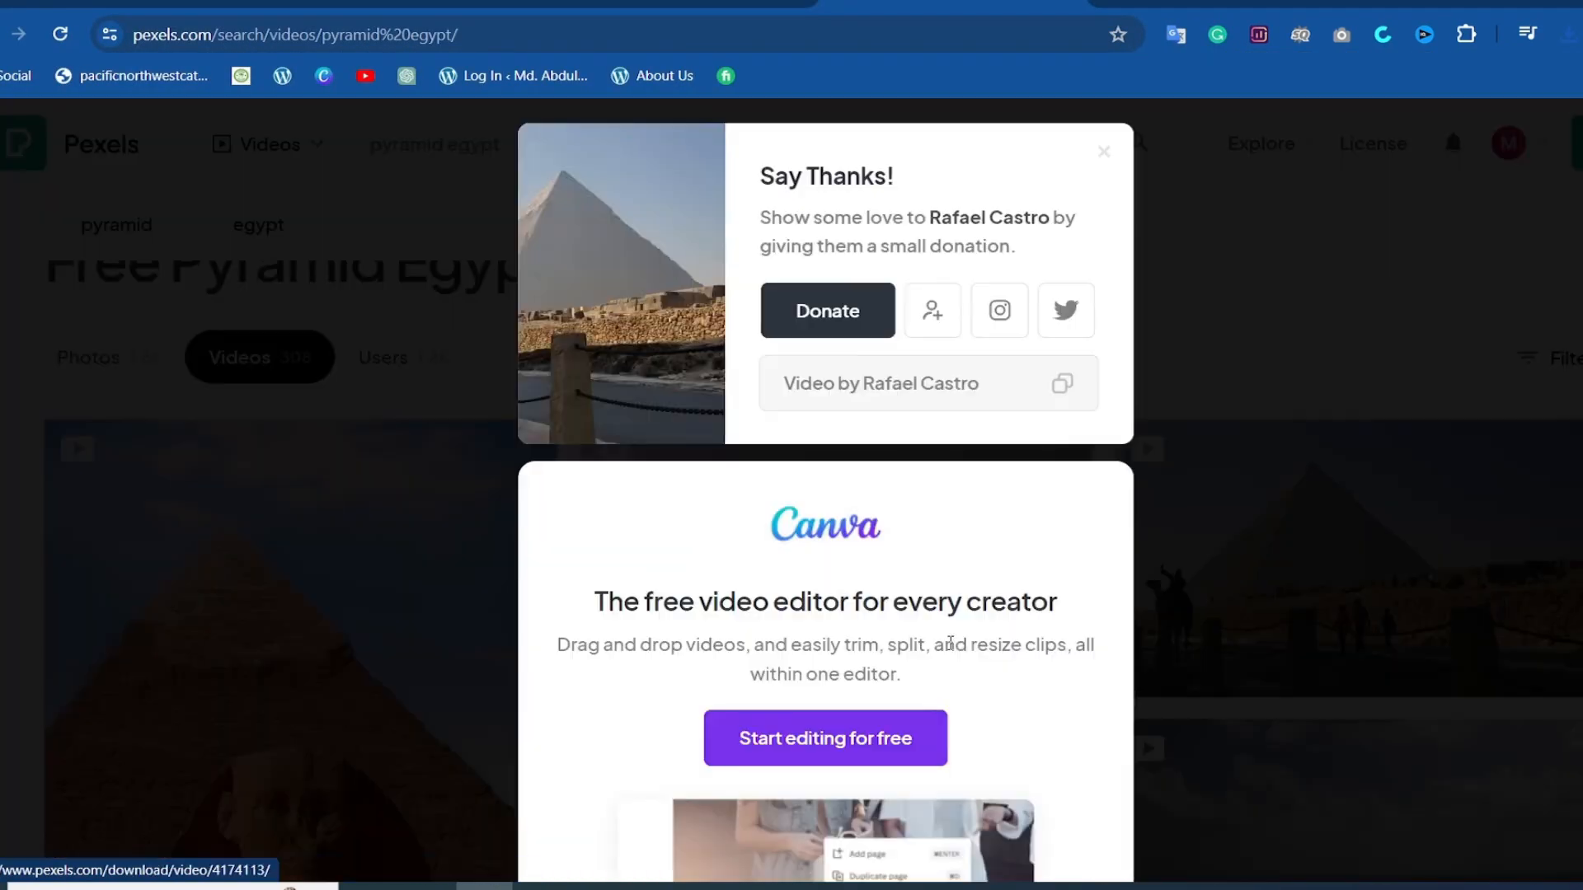
click(305, 627)
key(BackSpace)
key(BackSpace)
key(BackSpace)
key(BackSpace)
key(BackSpace)
key(BackSpace)
key(BackSpace)
key(BackSpace)
key(BackSpace)
key(BackSpace)
key(BackSpace)
key(BackSpace)
key(BackSpace)
key(BackSpace)
key(BackSpace)
key(BackSpace)
key(BackSpace)
key(BackSpace)
key(BackSpace)
key(BackSpace)
key(BackSpace)
key(BackSpace)
key(BackSpace)
key(BackSpace)
key(BackSpace)
key(BackSpace)
key(BackSpace)
key(BackSpace)
key(BackSpace)
text(pyramid 2)
key(Return)
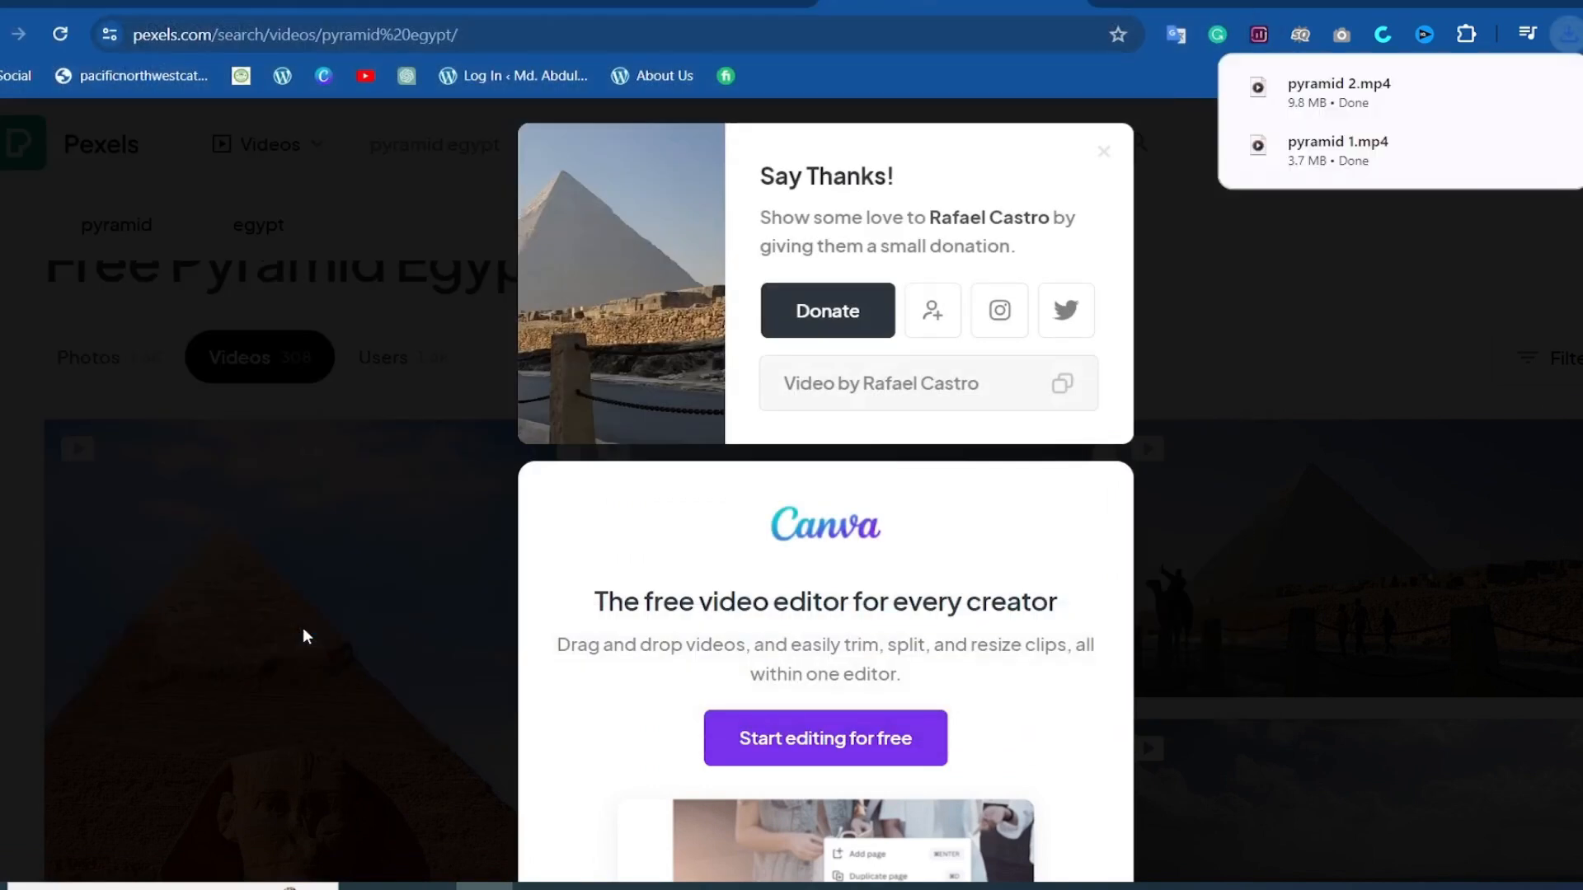
click(1105, 151)
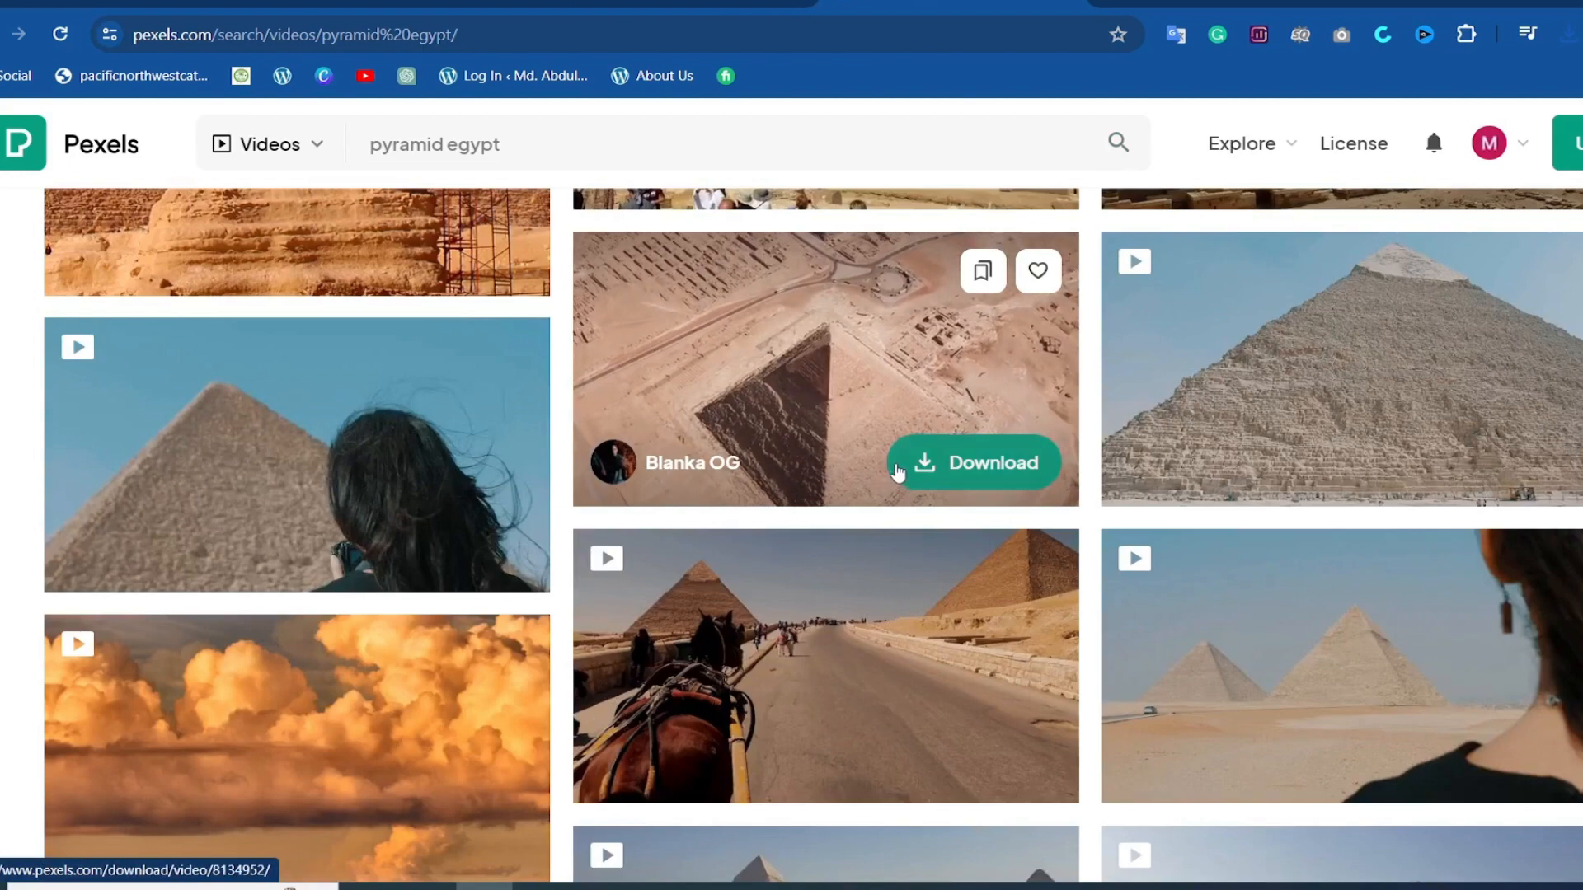
Step: Download the drone footage of a pyramid as "piramid 2.mp4", check the recent downloads and close the thank-you message
click(806, 444)
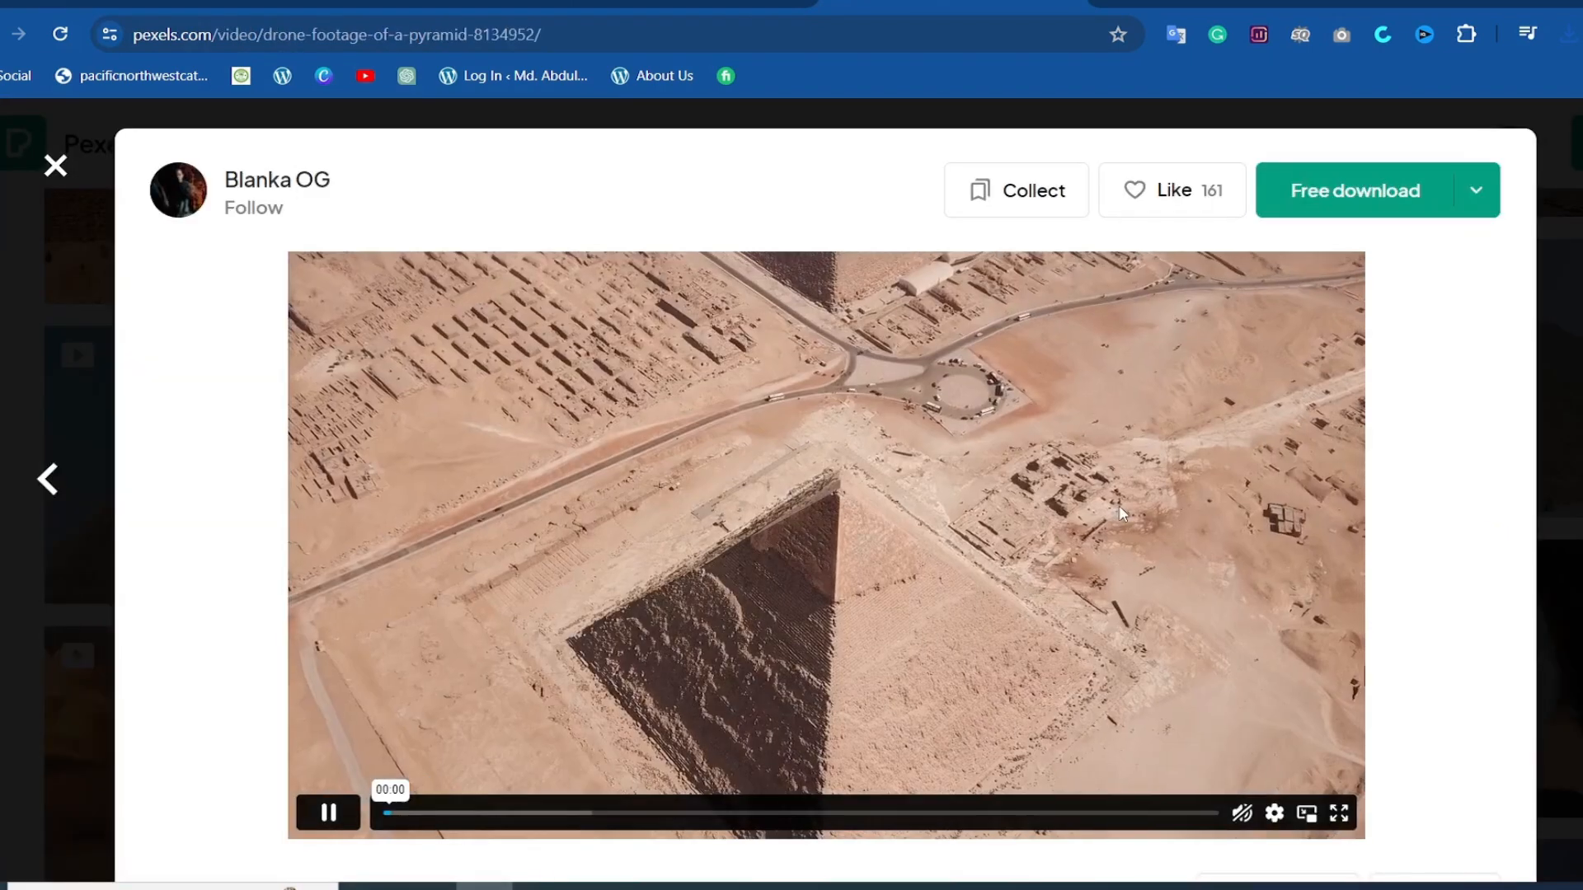
click(1309, 191)
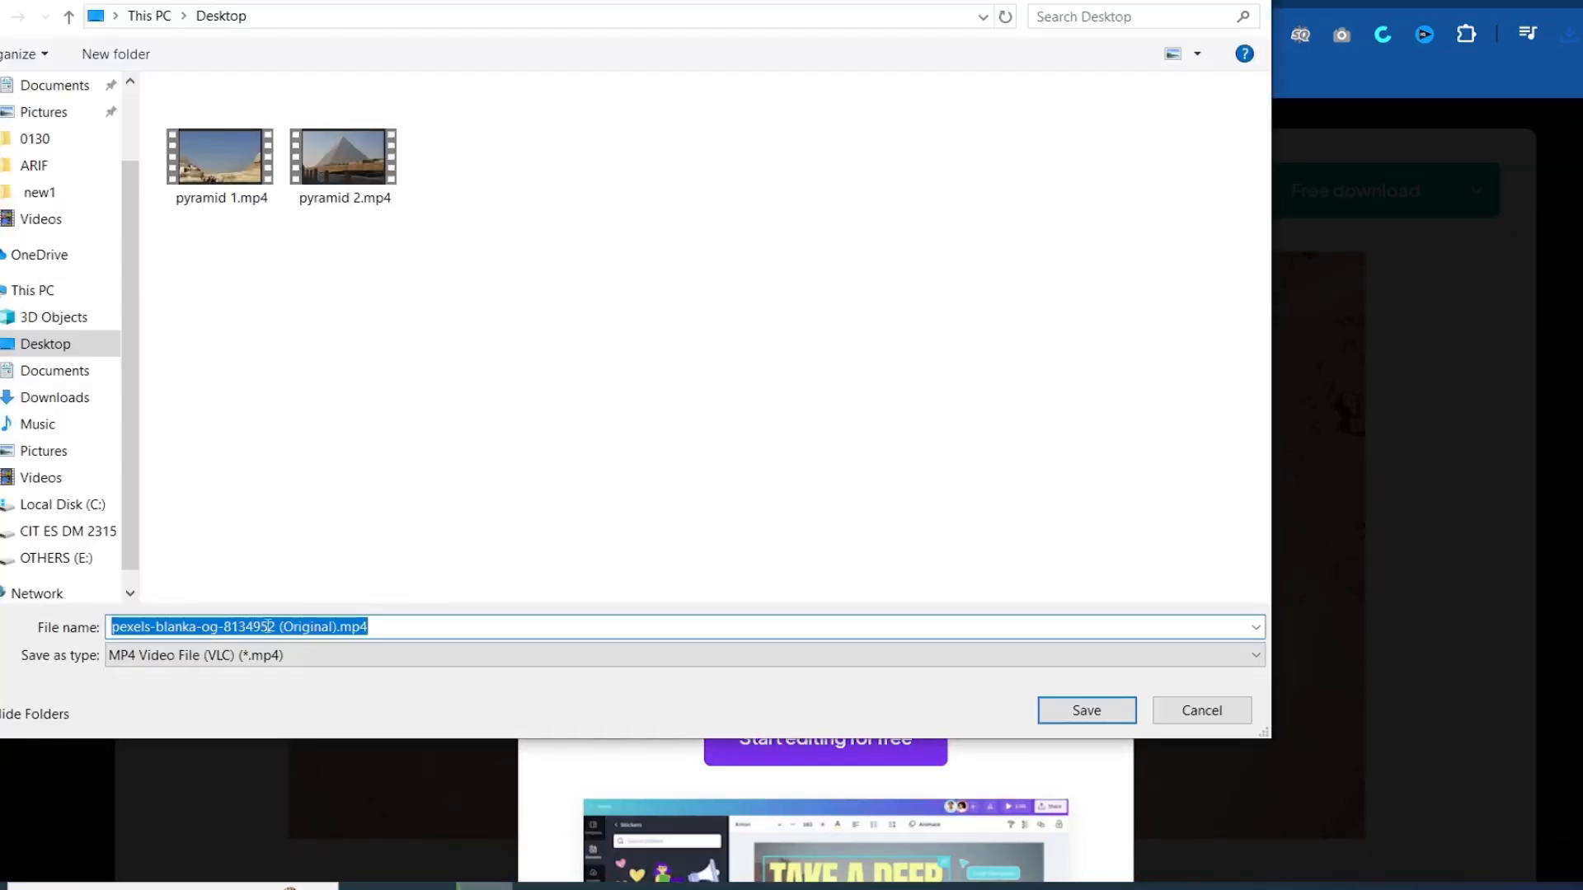
click(338, 627)
key(BackSpace)
key(BackSpace)
key(BackSpace)
key(BackSpace)
key(BackSpace)
key(BackSpace)
key(BackSpace)
key(BackSpace)
key(BackSpace)
key(BackSpace)
key(BackSpace)
key(BackSpace)
key(BackSpace)
key(BackSpace)
key(BackSpace)
key(BackSpace)
key(BackSpace)
key(BackSpace)
key(BackSpace)
key(BackSpace)
text(pyramid 3)
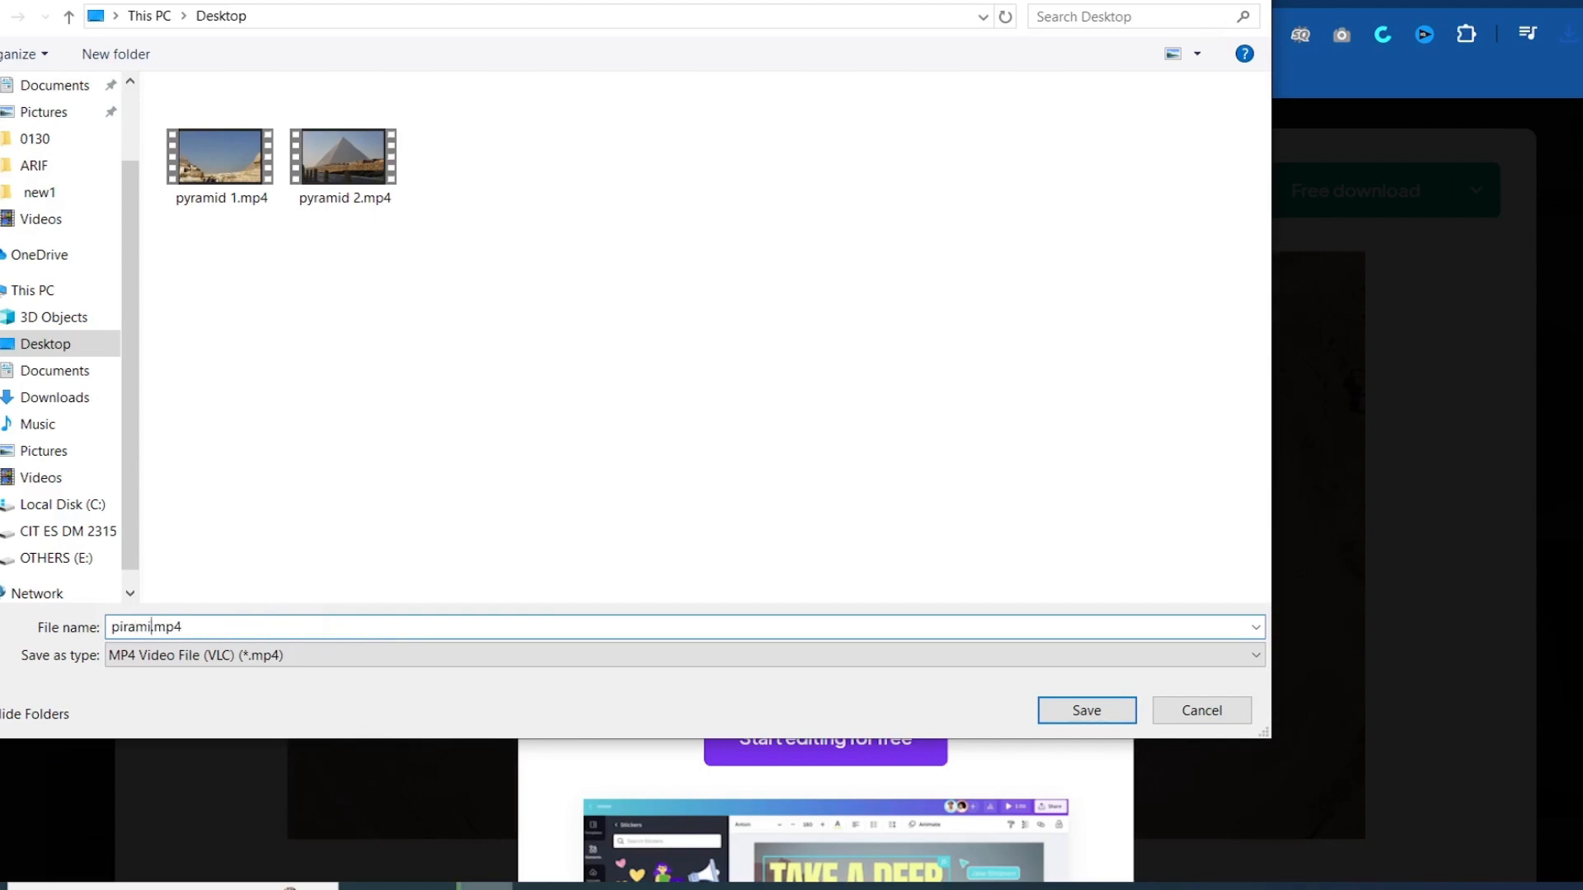
key(Return)
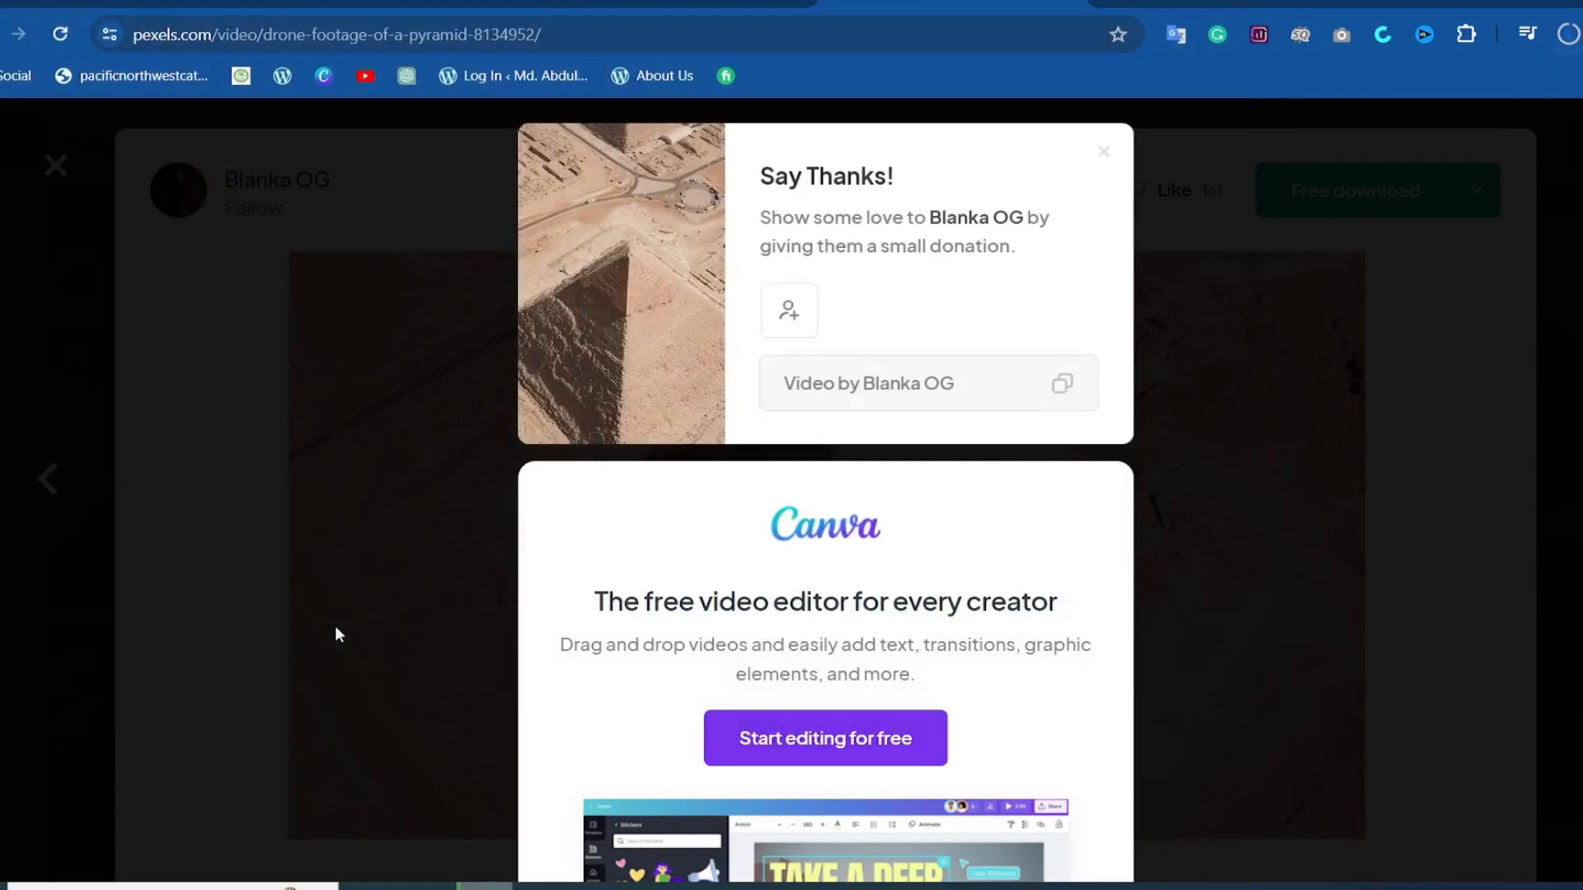
click(1569, 37)
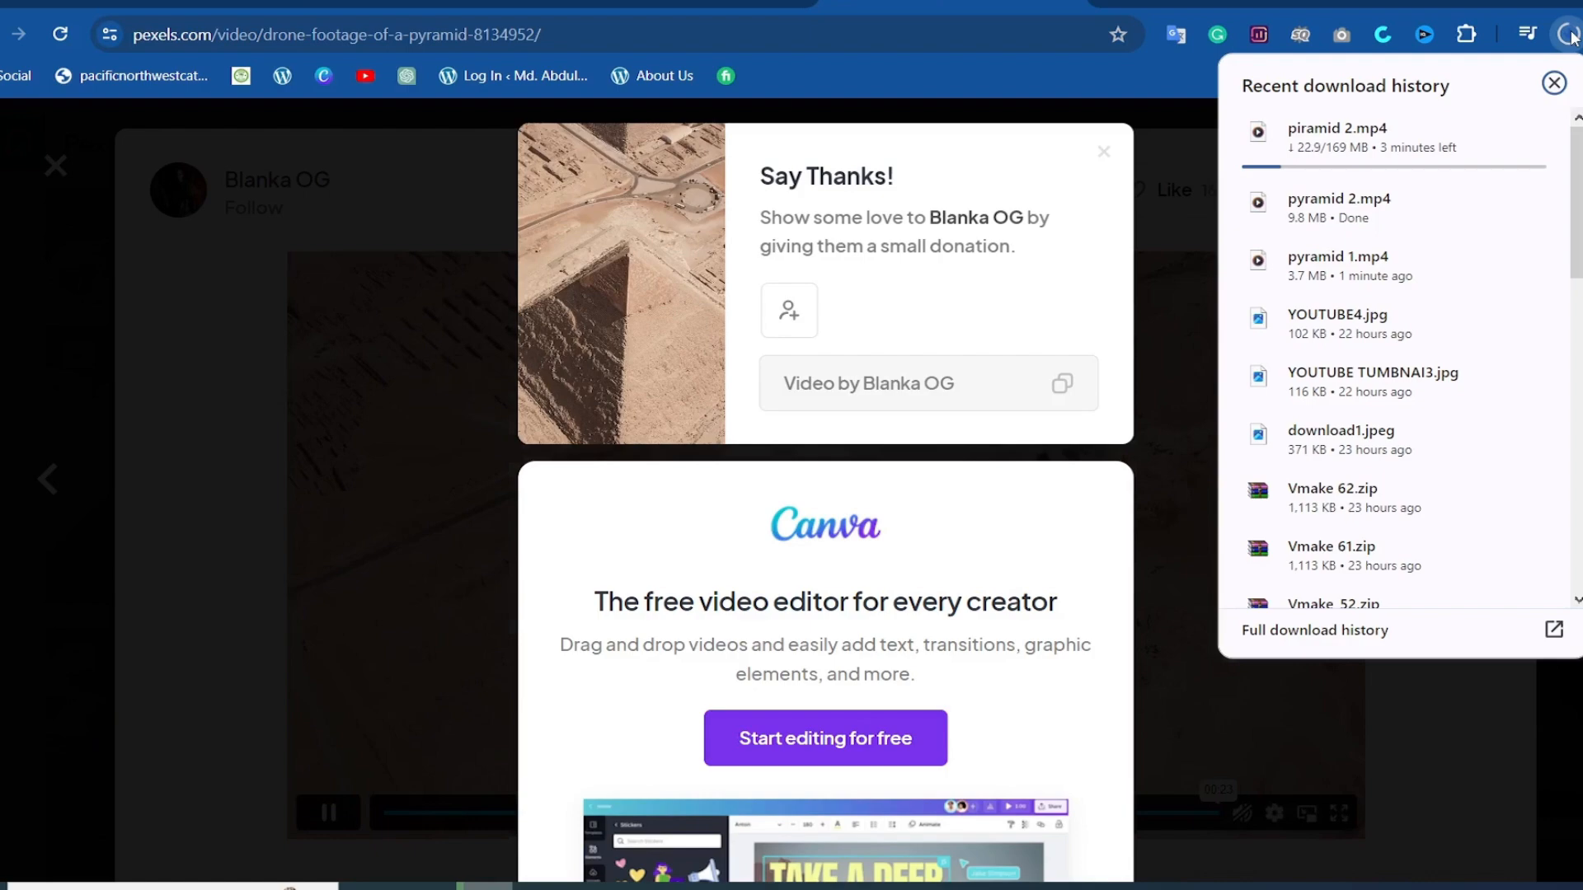
click(1104, 151)
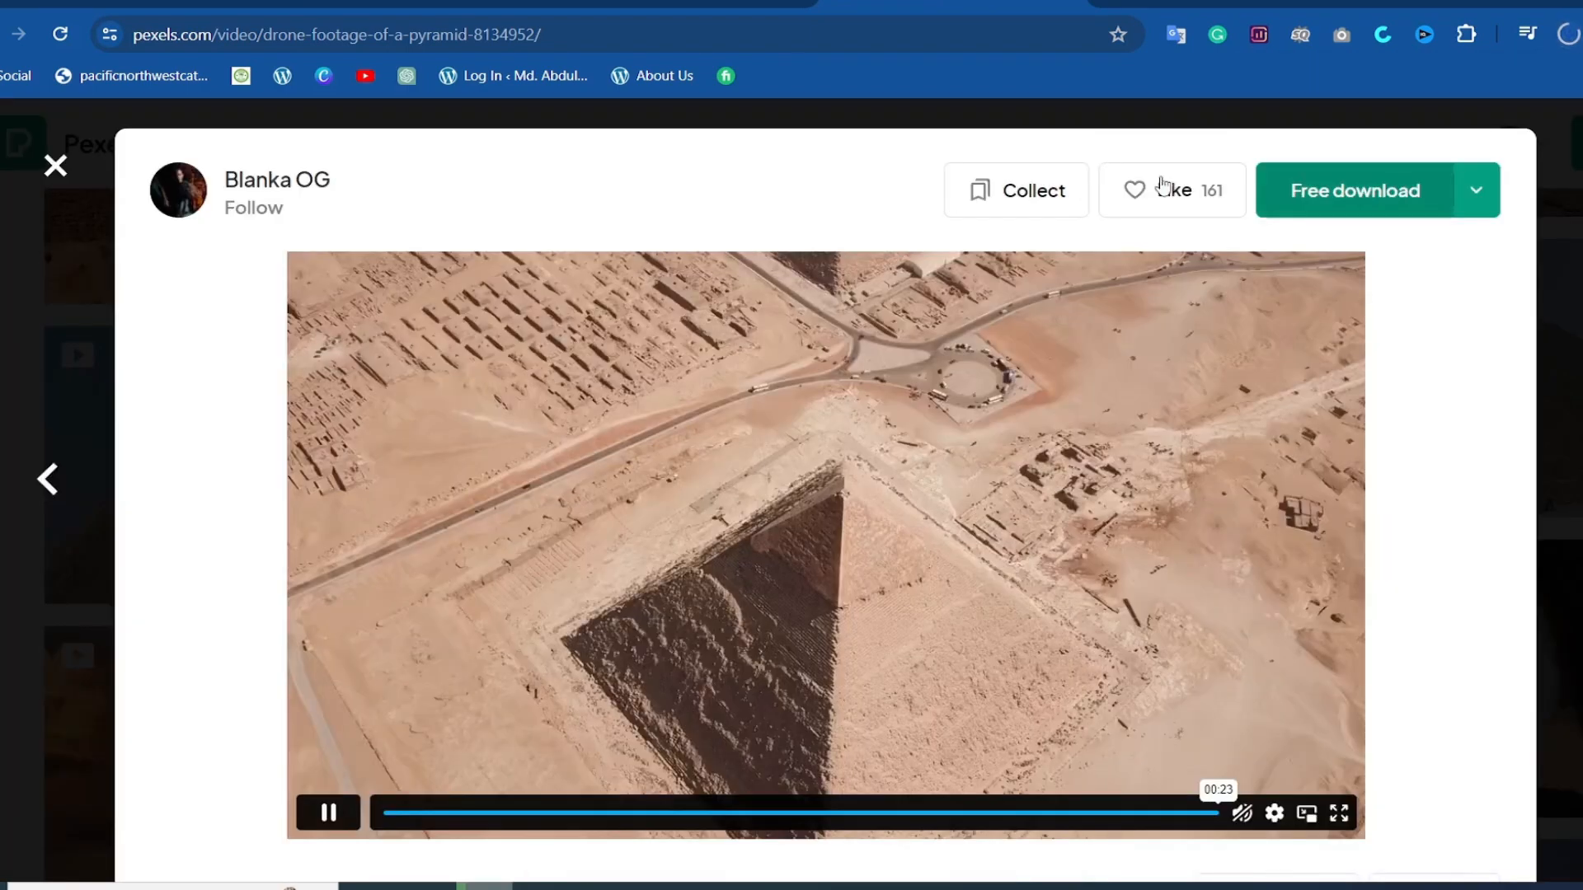
Step: Browse the similar videos below the pyramid drone footage for more desert and pyramid clips
scroll(468, 336, down, 10)
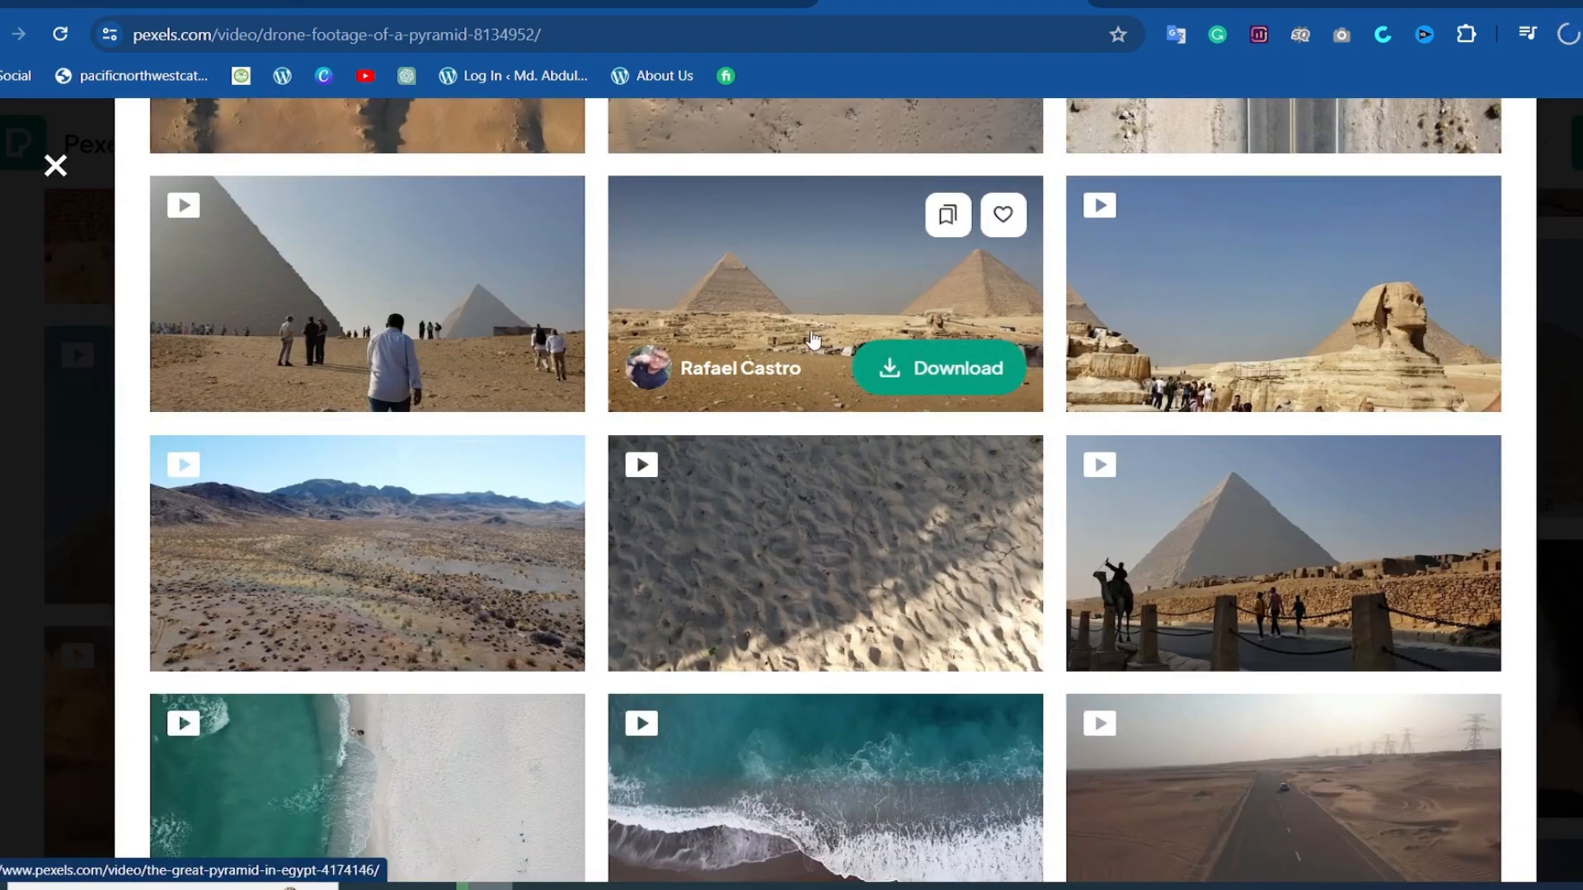
scroll(816, 346, down, 4)
scroll(1237, 346, up, 2)
scroll(1267, 373, down, 5)
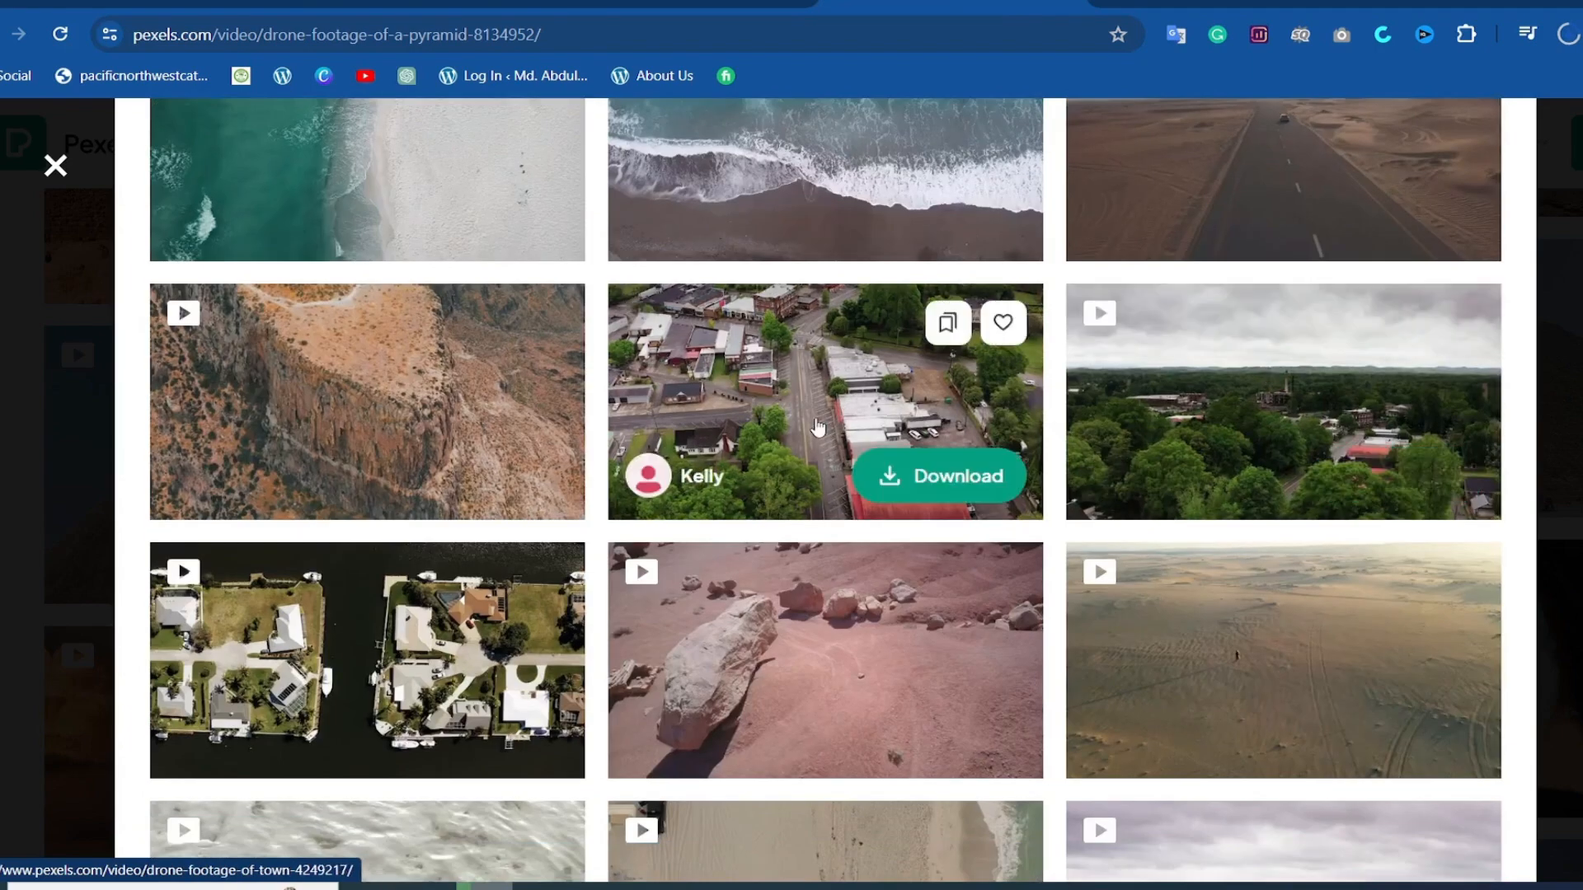
scroll(819, 424, down, 4)
scroll(813, 374, down, 3)
scroll(812, 373, up, 3)
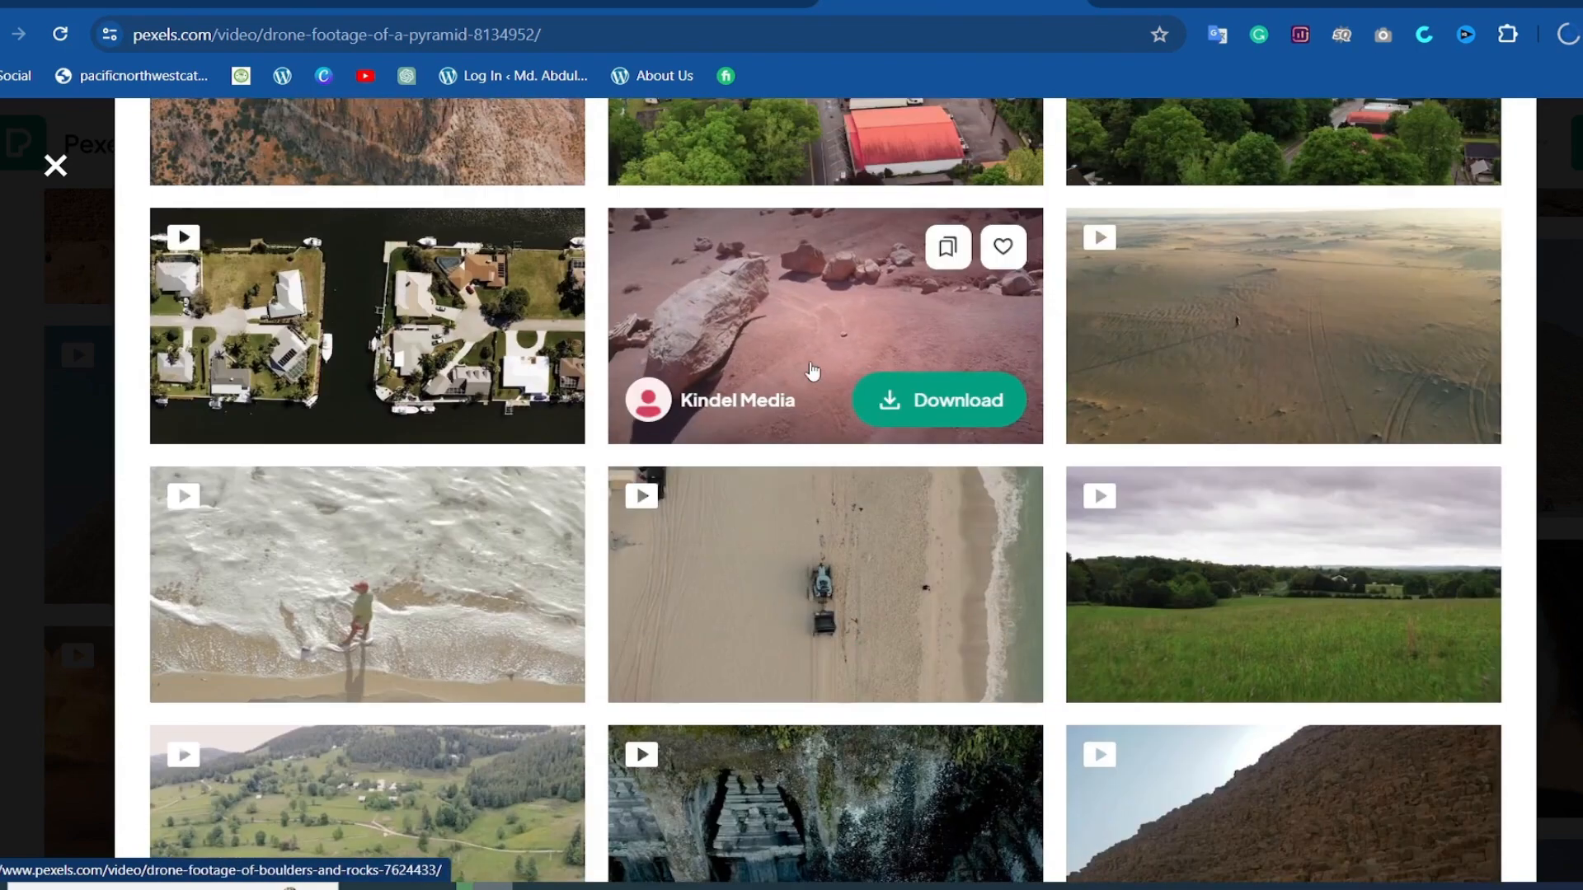
click(810, 369)
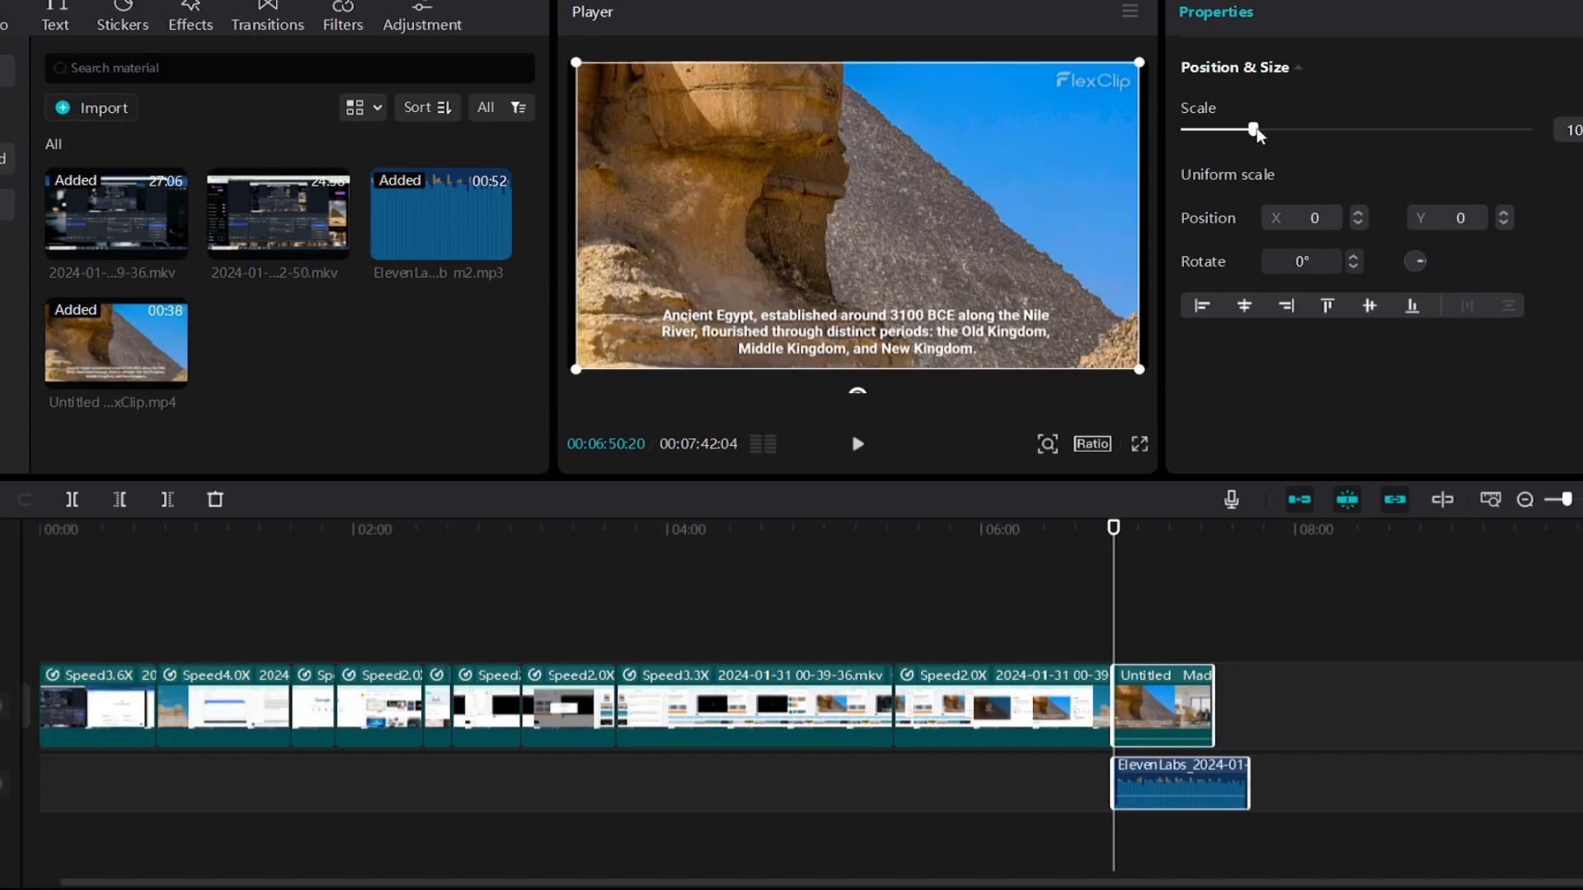
Step: Switch to CapCut and scale up the ancient Egypt clip at the end of the timeline, positioned at X 43, Y 217
drag(1254, 132, 1279, 134)
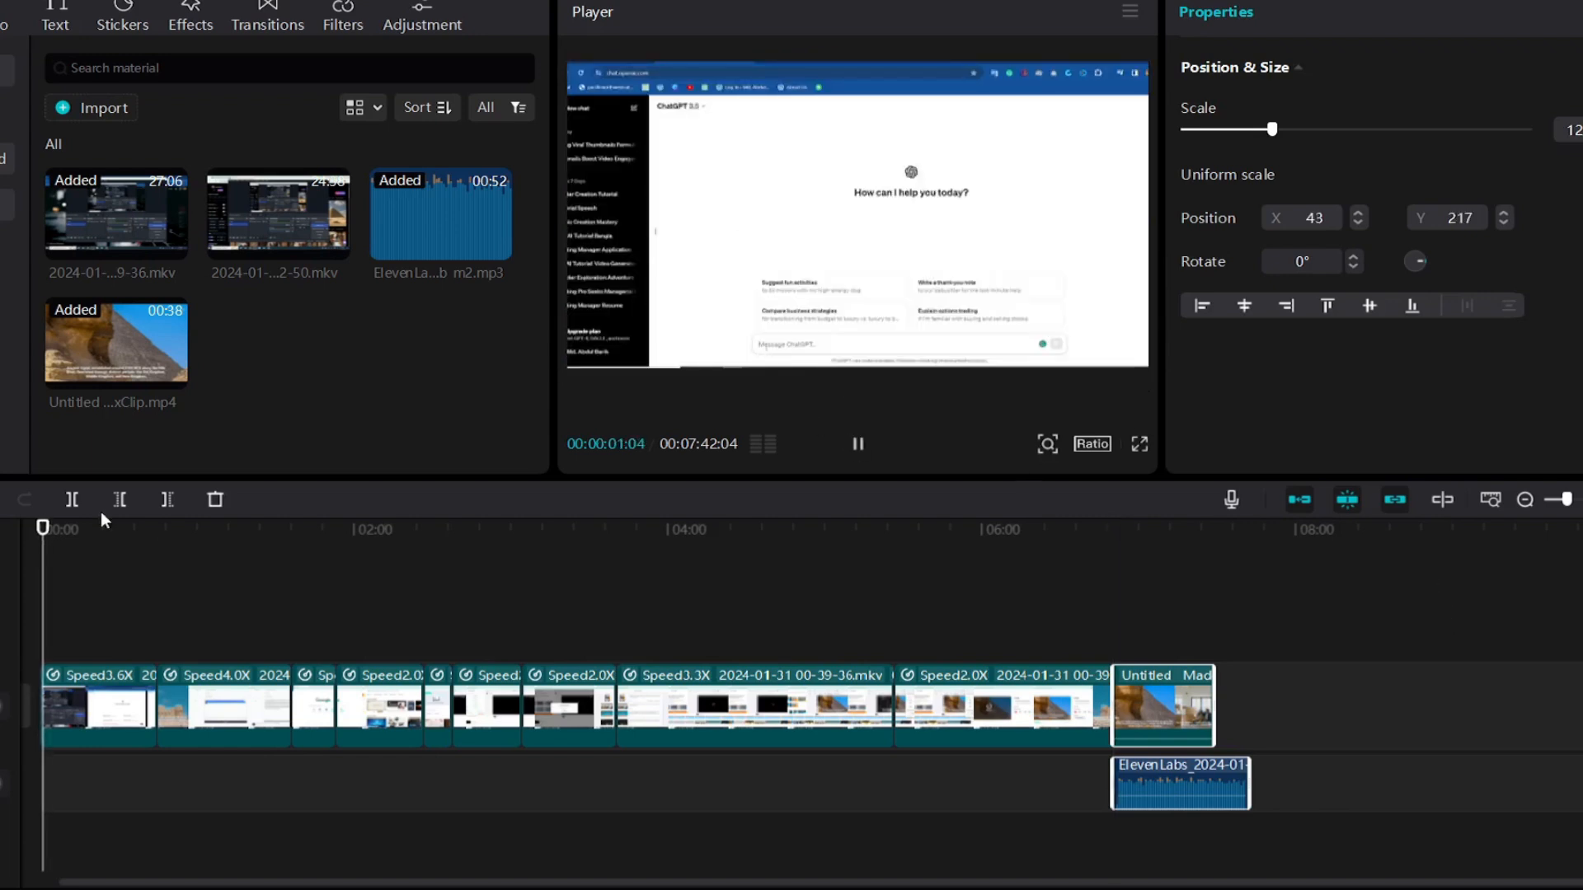
Step: Play and scrub through the ancient Egypt clip with its voice-over, pausing on the caption about external threats and decline
drag(45, 530, 1280, 578)
drag(1138, 581, 1145, 592)
click(845, 447)
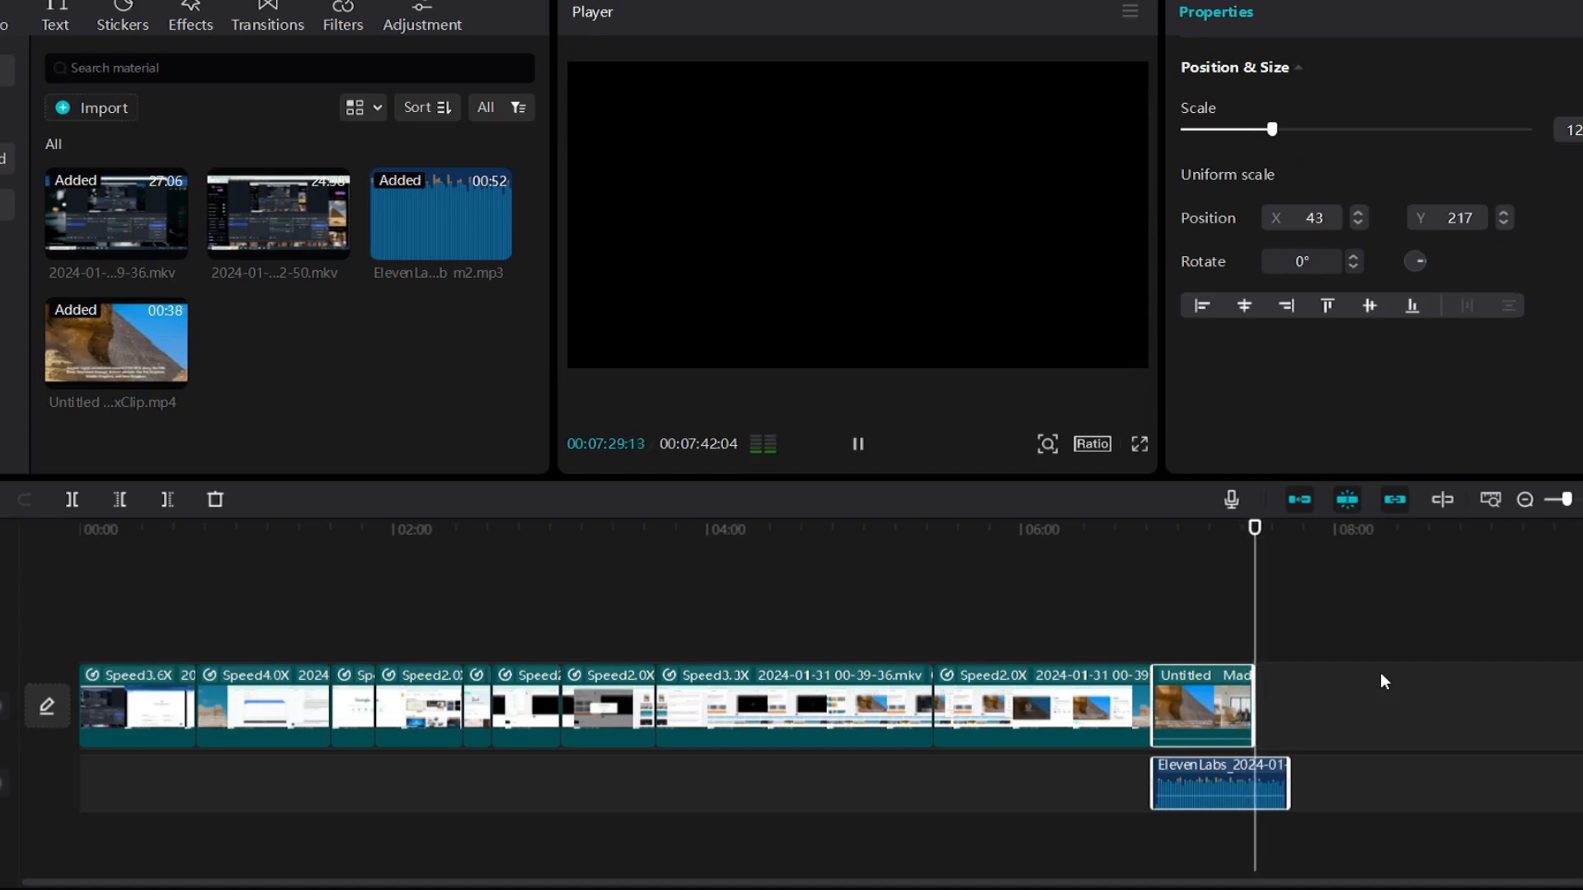
drag(1256, 553, 1235, 552)
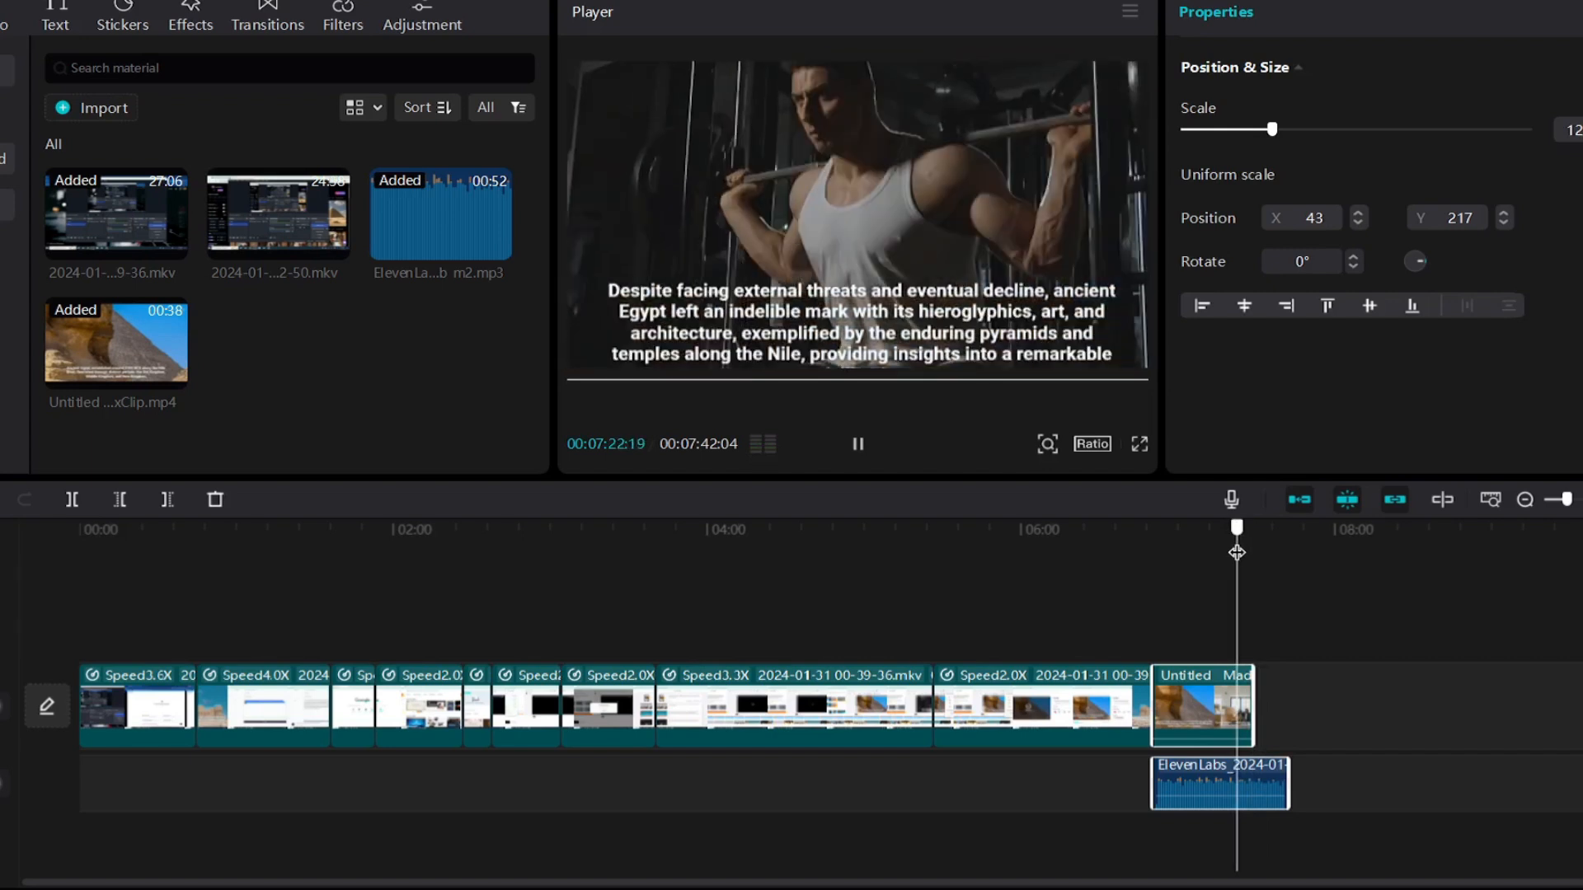
drag(1237, 552, 1241, 552)
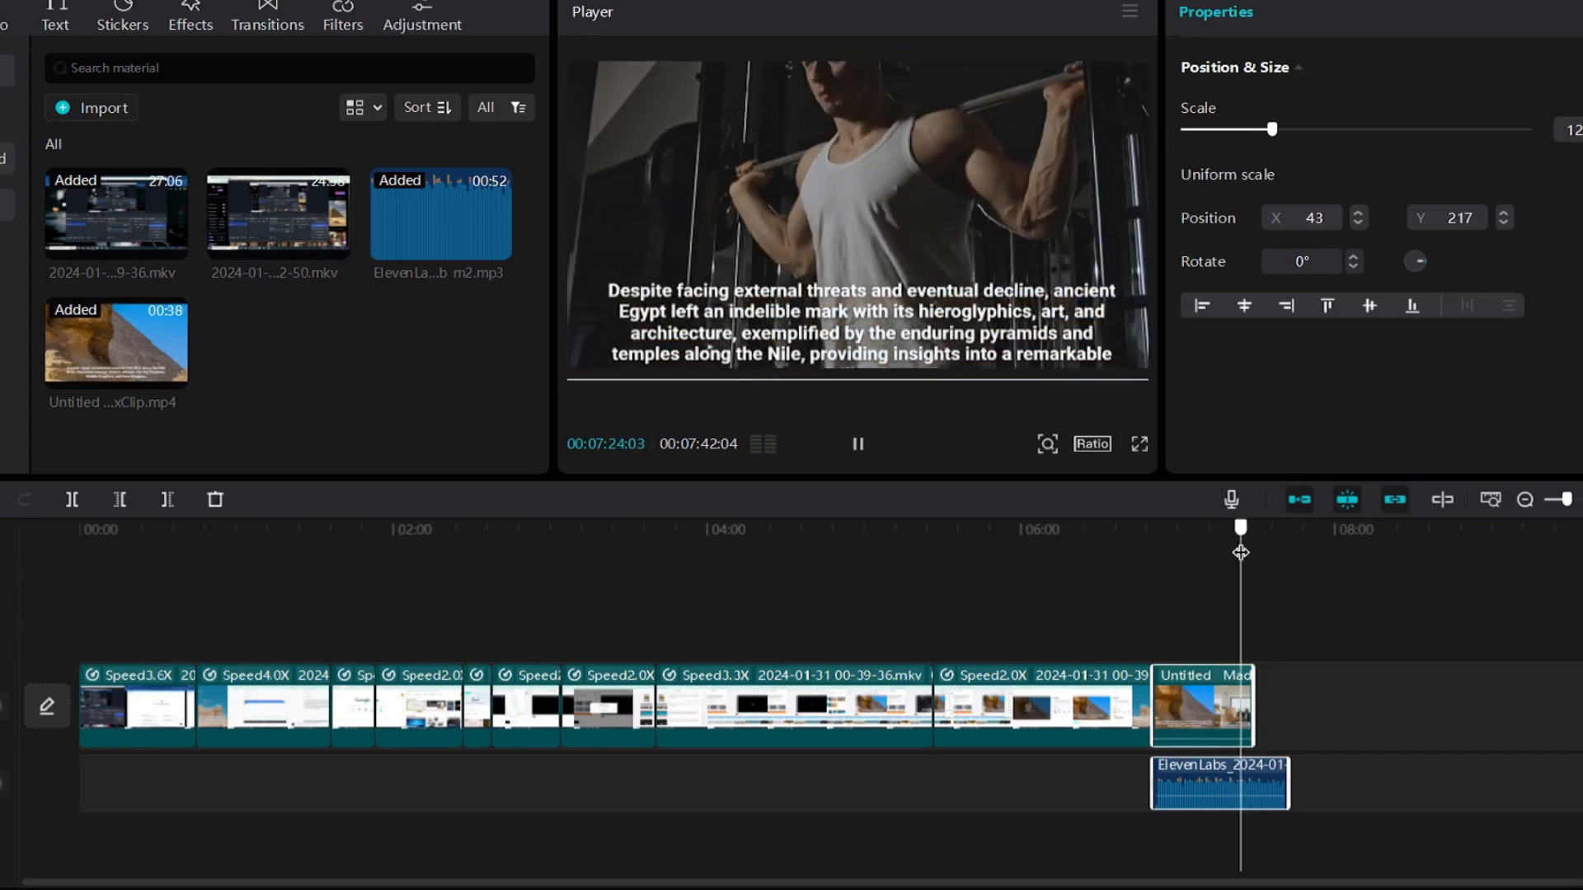
key(space)
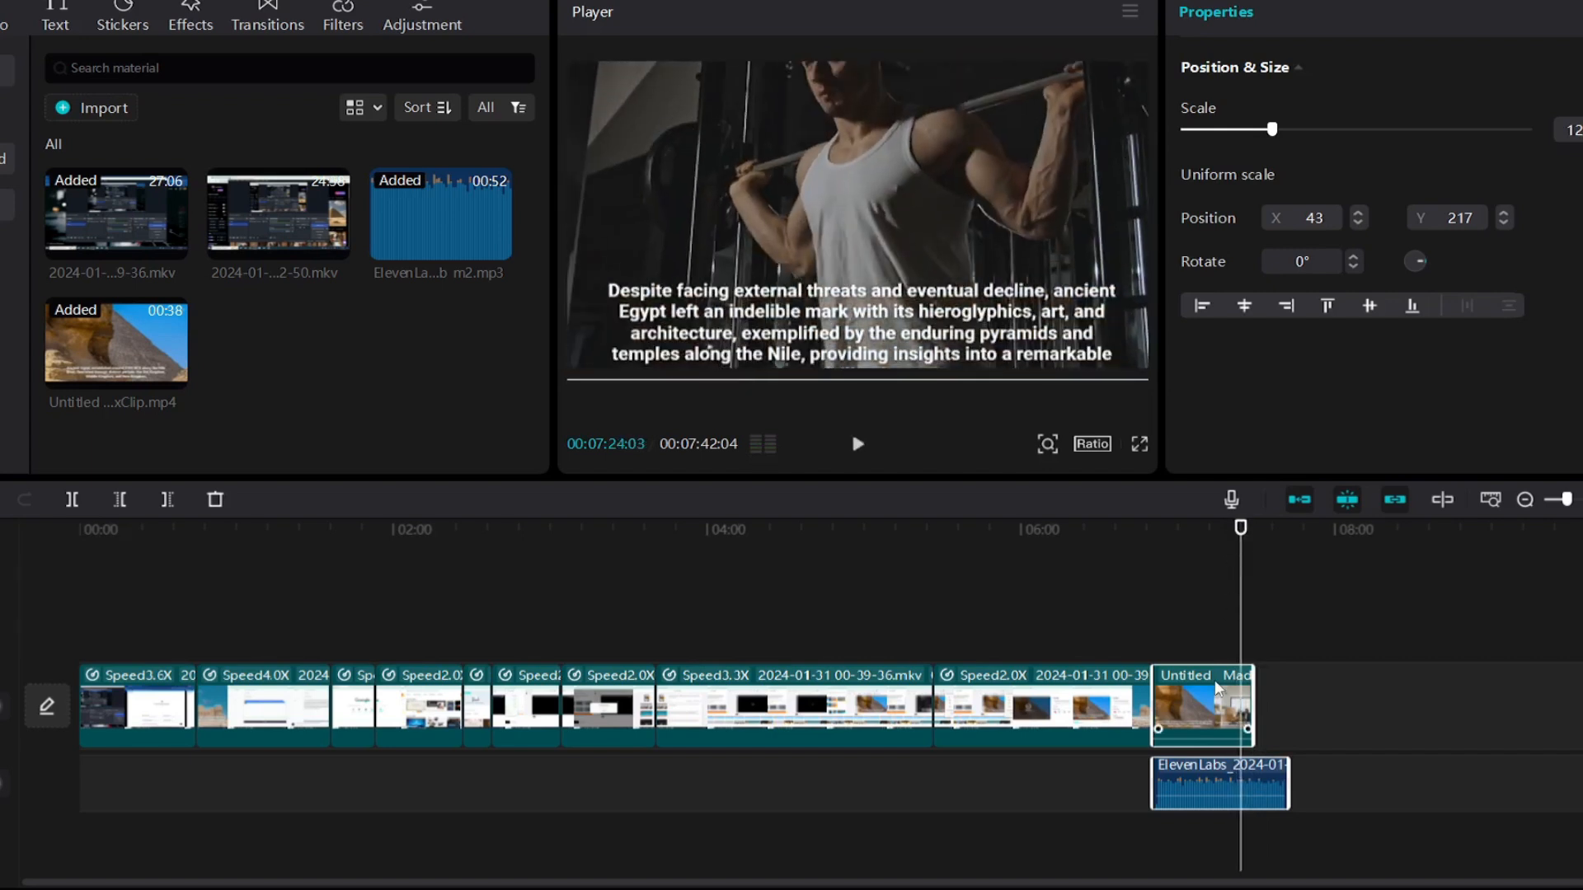